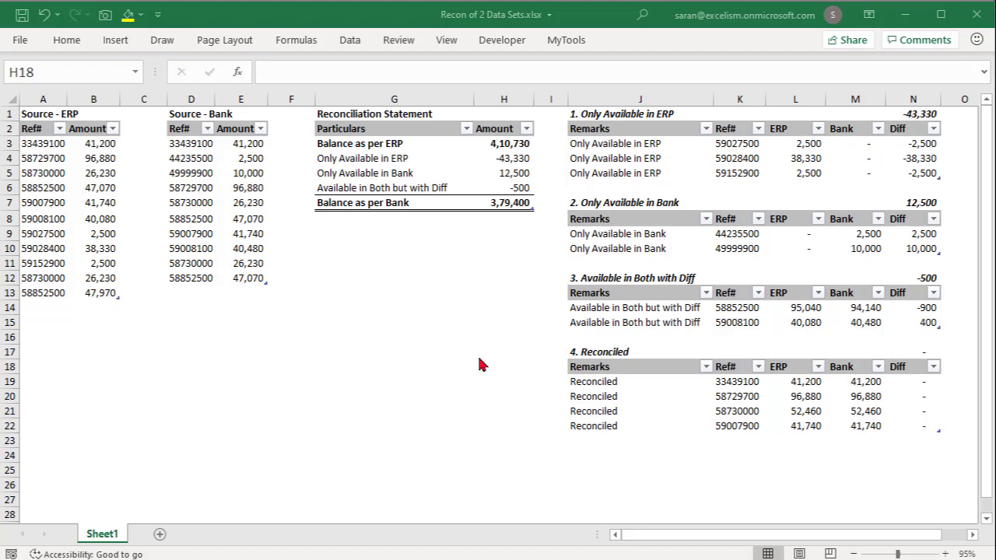
# Examine the Available in Both with Diff table, checking its total formula and the ERP and Bank amounts in row 15
pyautogui.click(251, 248)
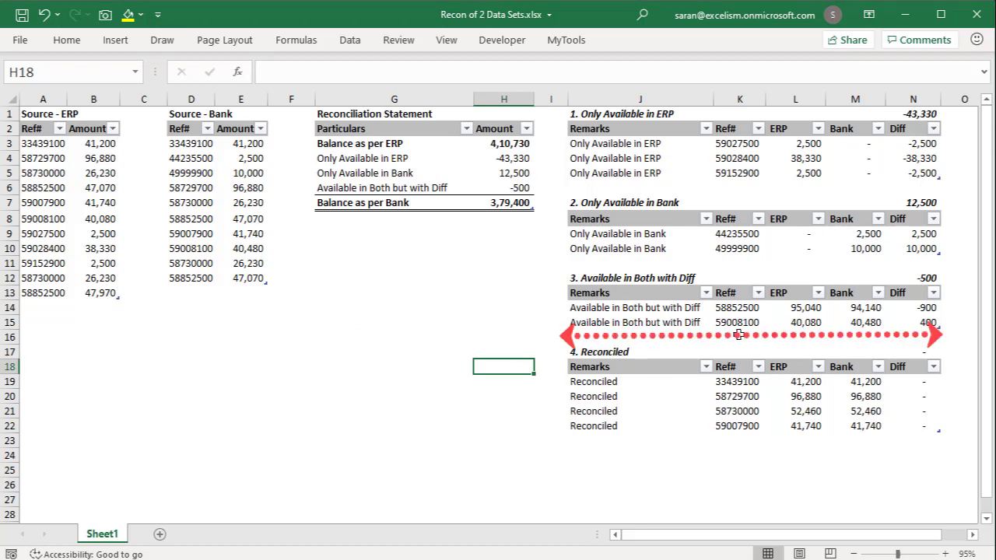
pyautogui.moveTo(732, 325); pyautogui.dragTo(929, 324)
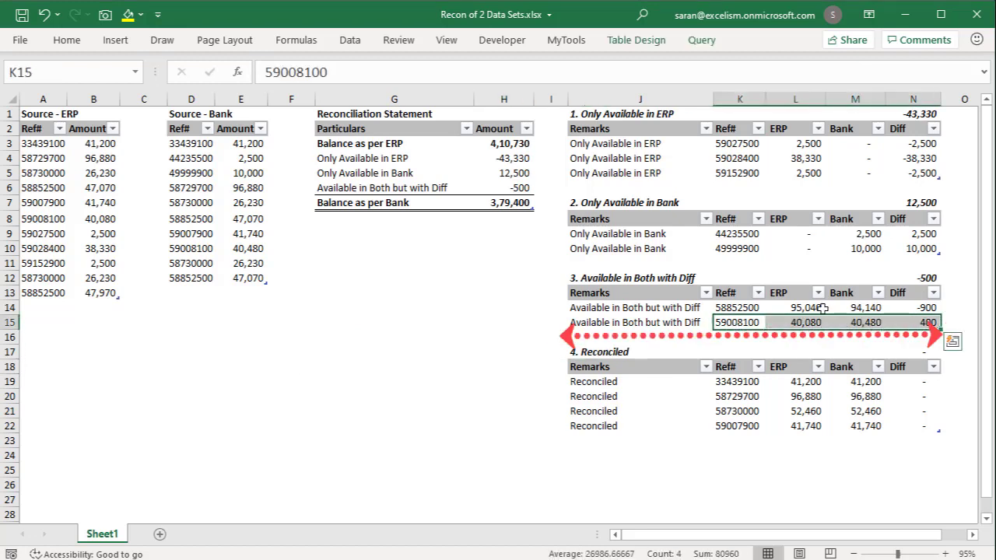
pyautogui.click(611, 280)
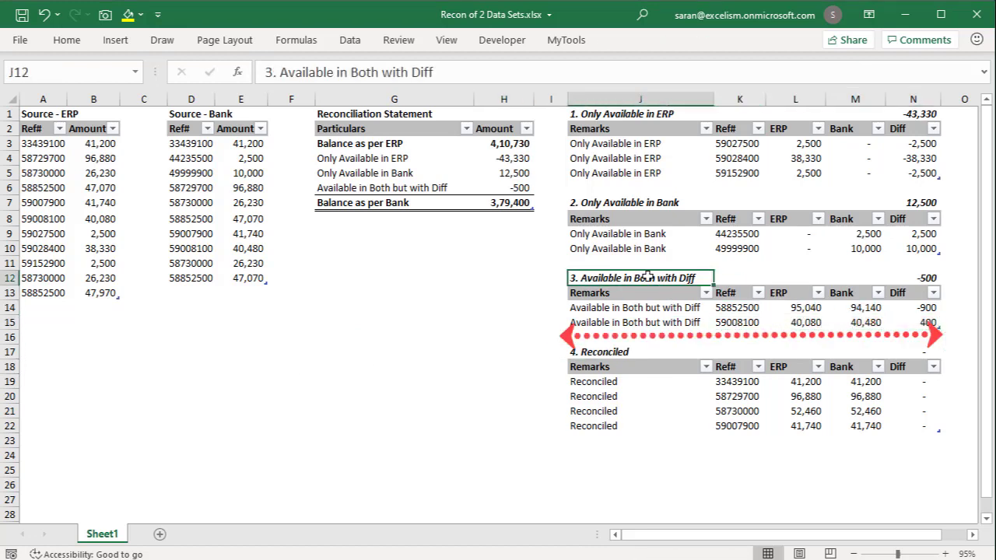
pyautogui.click(516, 187)
pyautogui.click(926, 278)
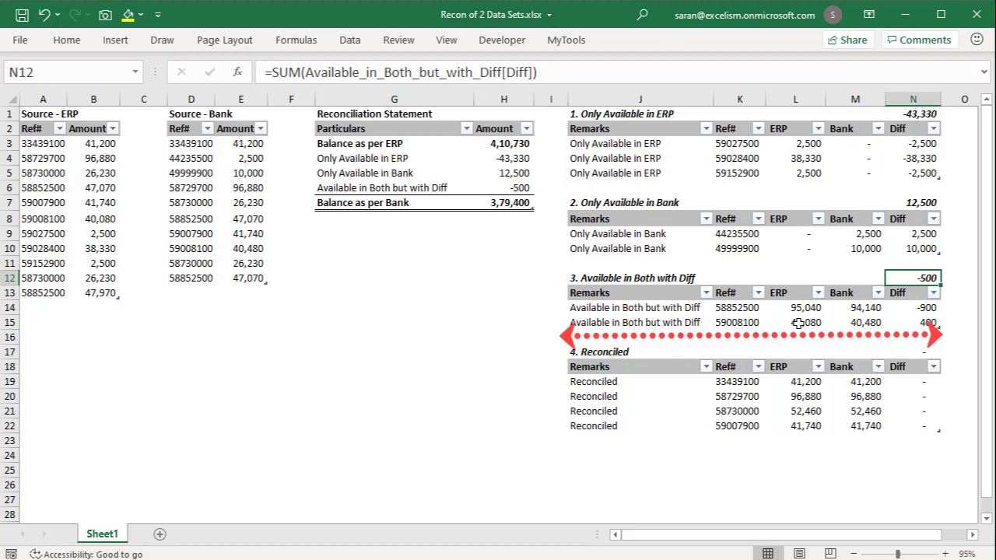
pyautogui.click(801, 322)
pyautogui.click(854, 322)
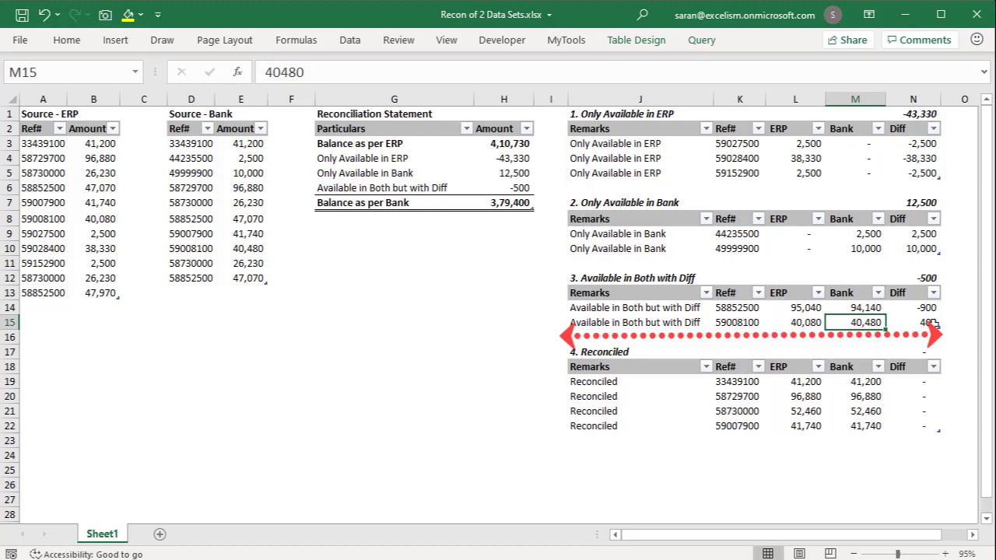
# Change the Bank source amount in cell E10 to 40080 and refresh all queries in the workbook
pyautogui.click(247, 248)
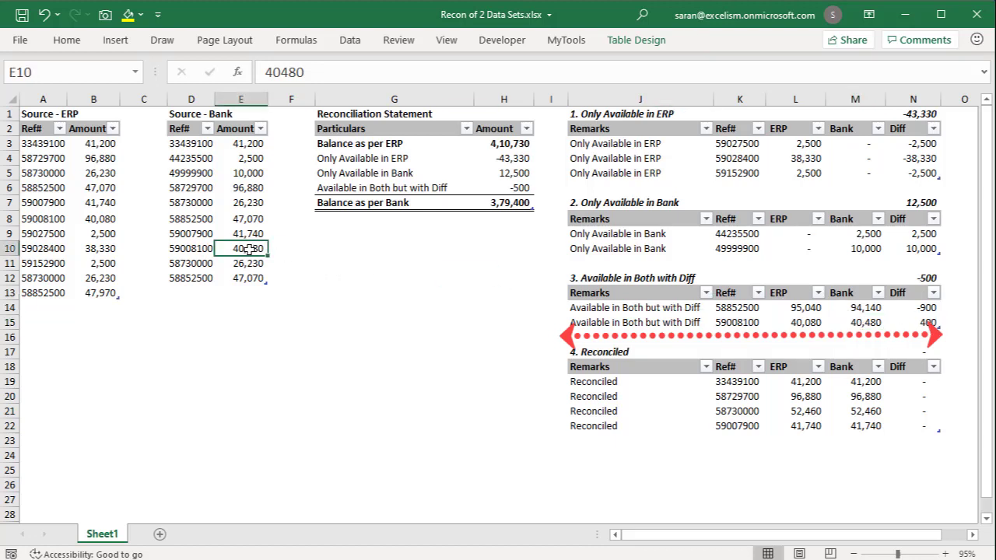
pyautogui.doubleClick(255, 248)
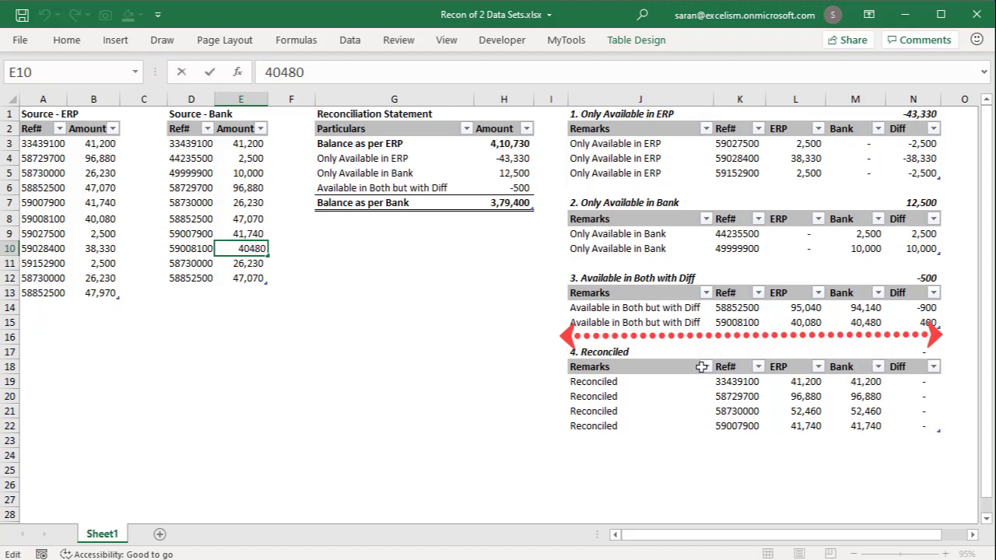
pyautogui.press('BackSpace')
pyautogui.write('0')
pyautogui.press('Return')
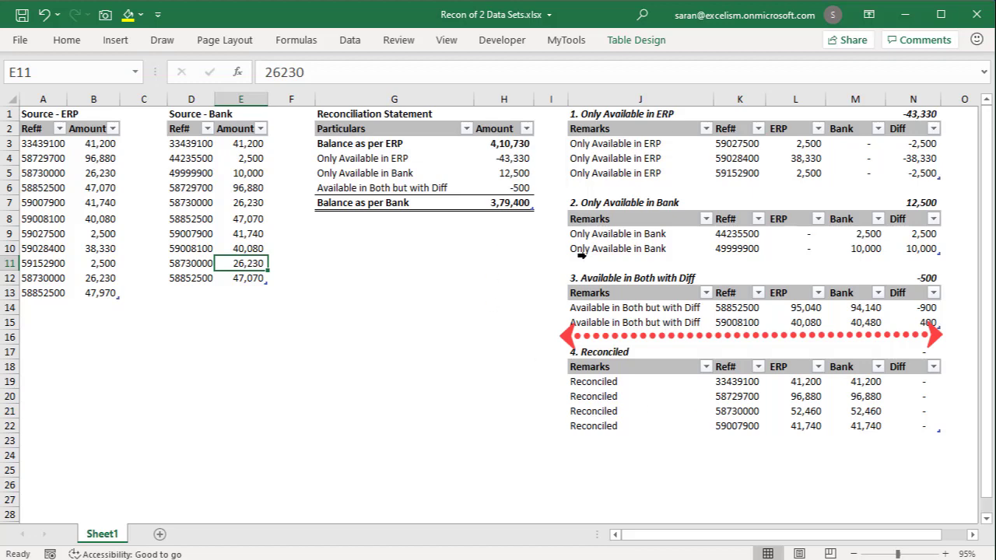
pyautogui.click(356, 45)
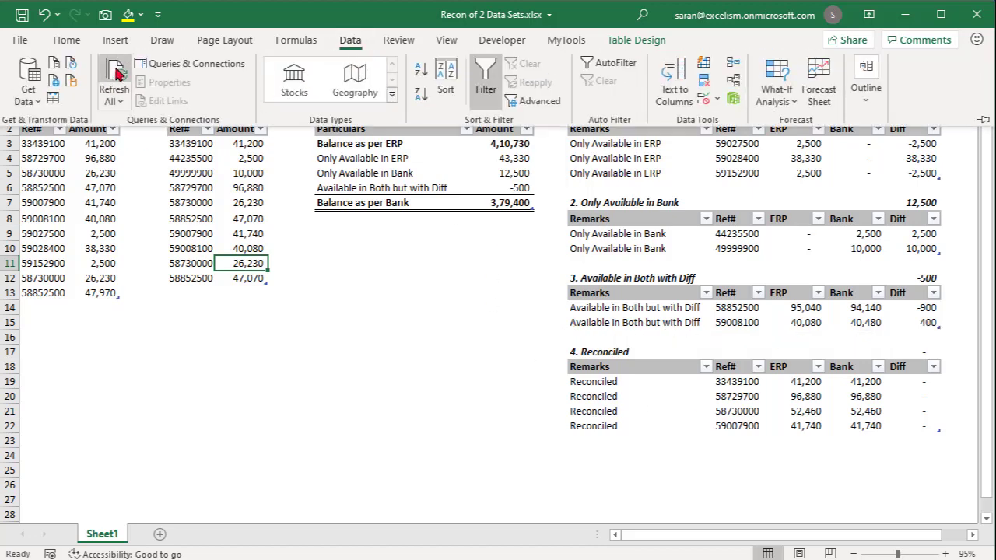
pyautogui.click(115, 72)
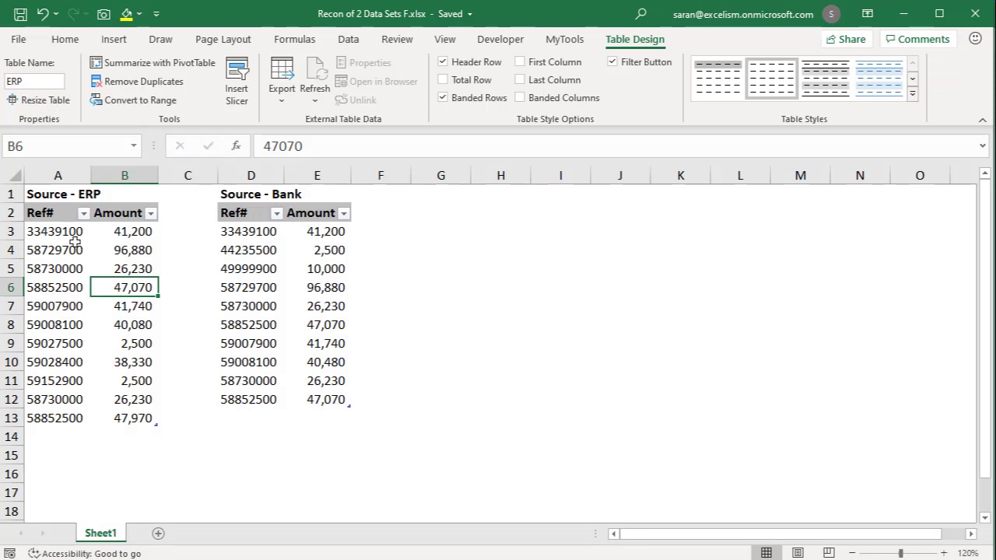
# Load the Source - ERP table into the Power Query Editor and expand the list of queries
pyautogui.moveTo(54, 215); pyautogui.dragTo(147, 418)
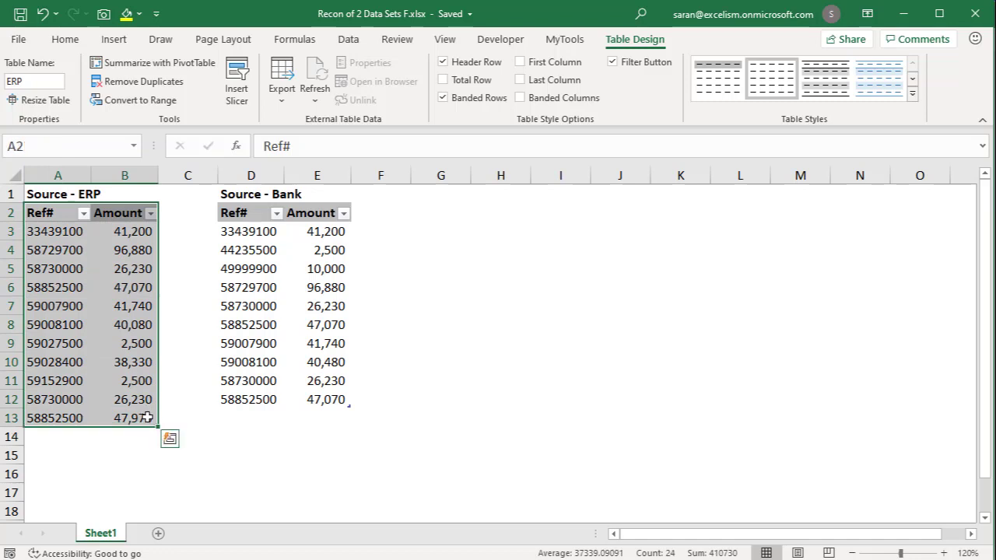
pyautogui.click(349, 39)
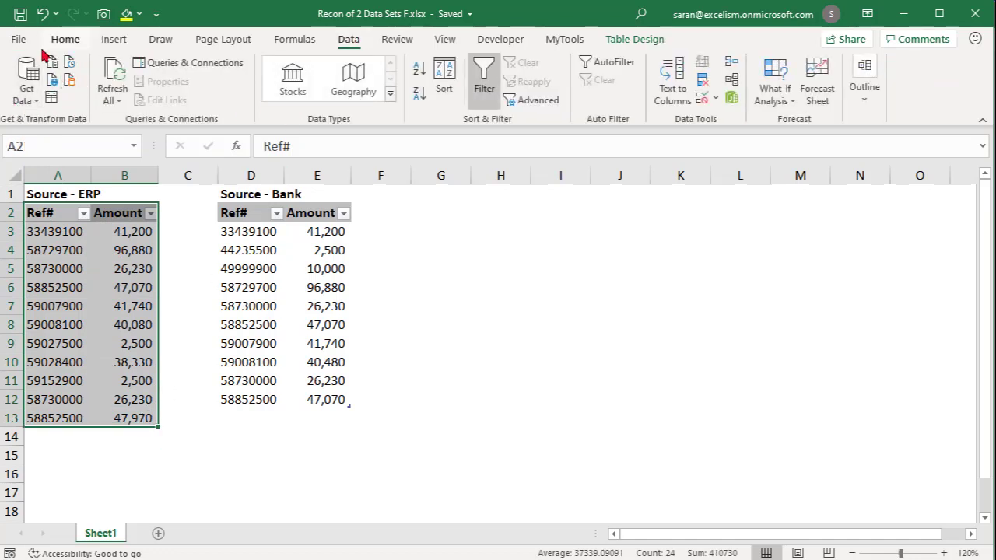
pyautogui.click(51, 99)
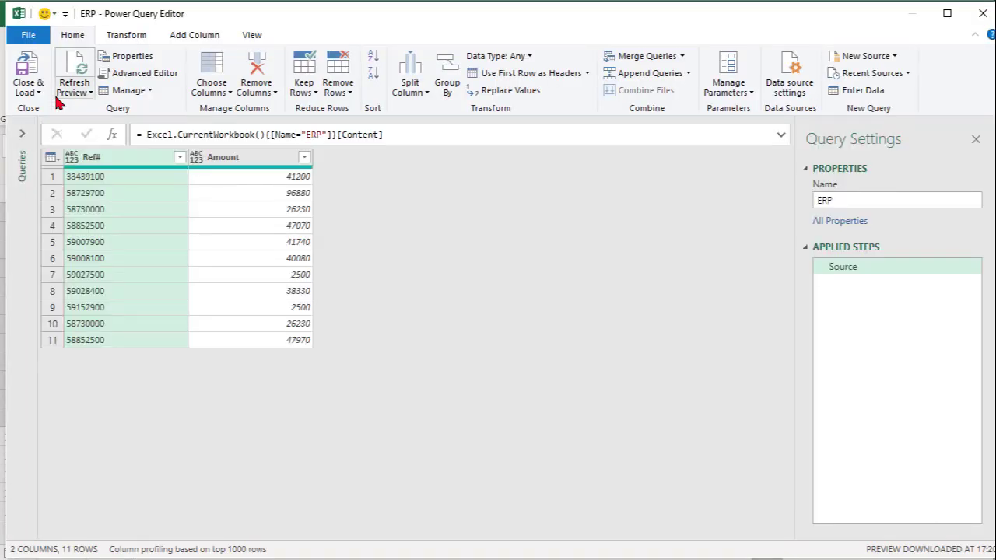
pyautogui.click(24, 134)
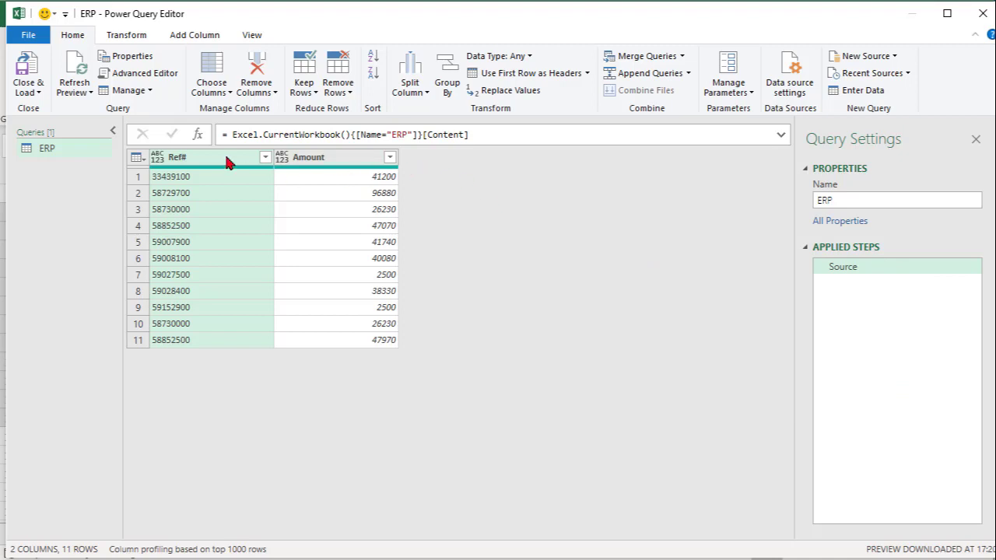
# Set the ERP query's Ref# column to the Text data type and its Amount column to Whole Number
pyautogui.click(507, 57)
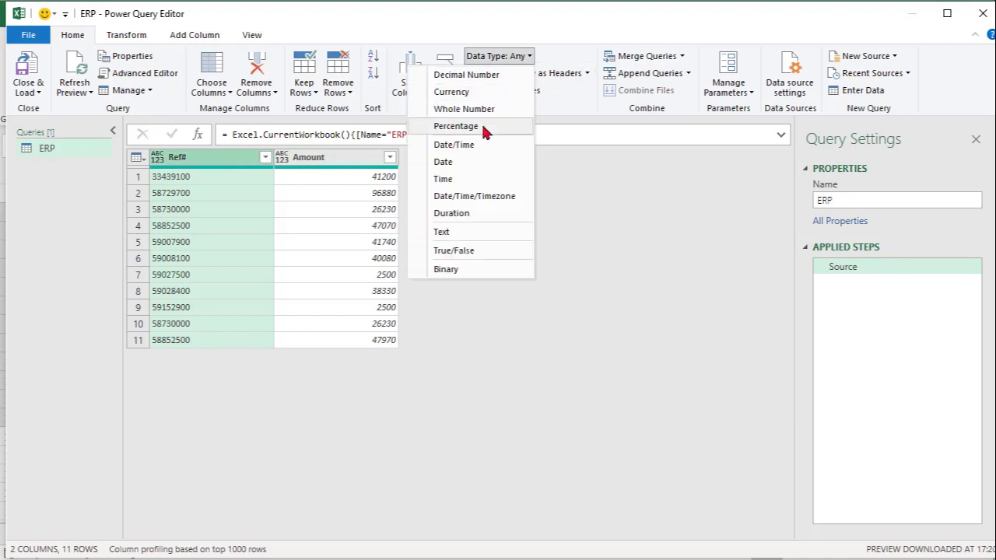
pyautogui.click(482, 231)
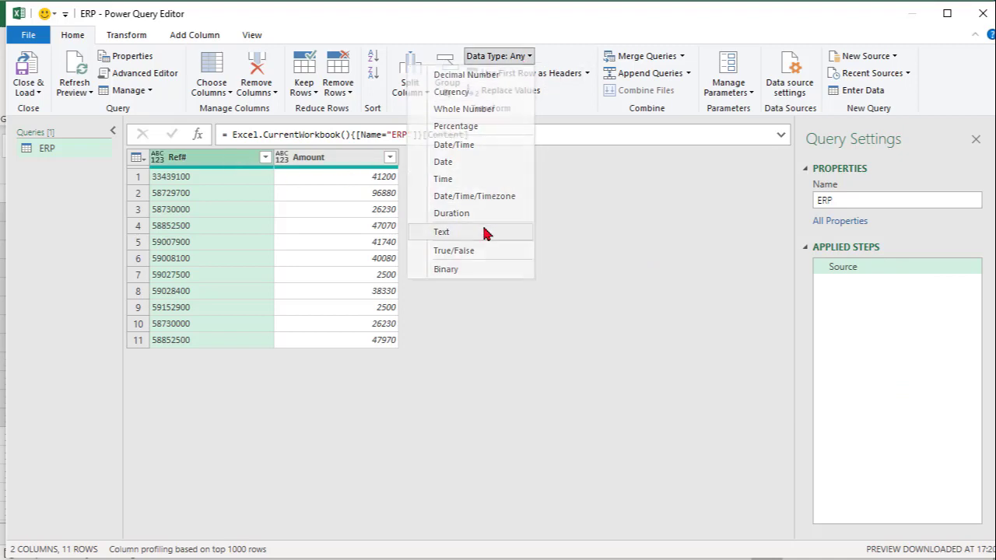
pyautogui.click(344, 158)
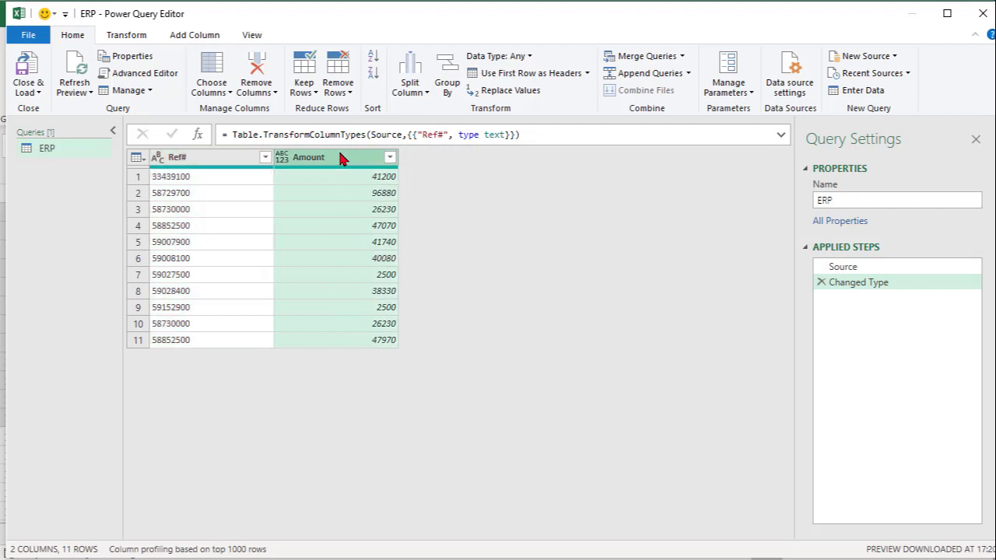
pyautogui.click(531, 57)
pyautogui.click(506, 111)
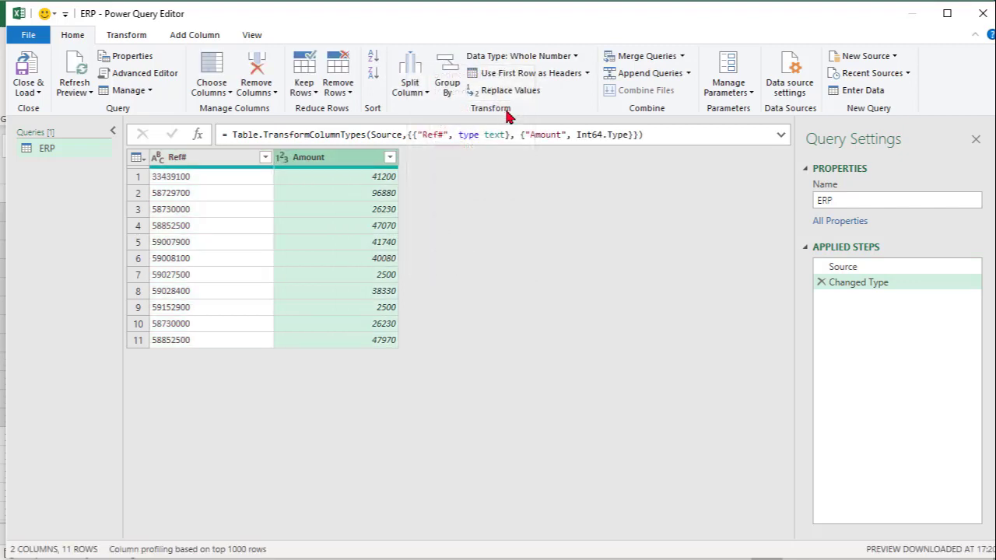
# Group the ERP query by Ref#, adding a new column named ERP that holds the Sum of Amount
pyautogui.click(198, 159)
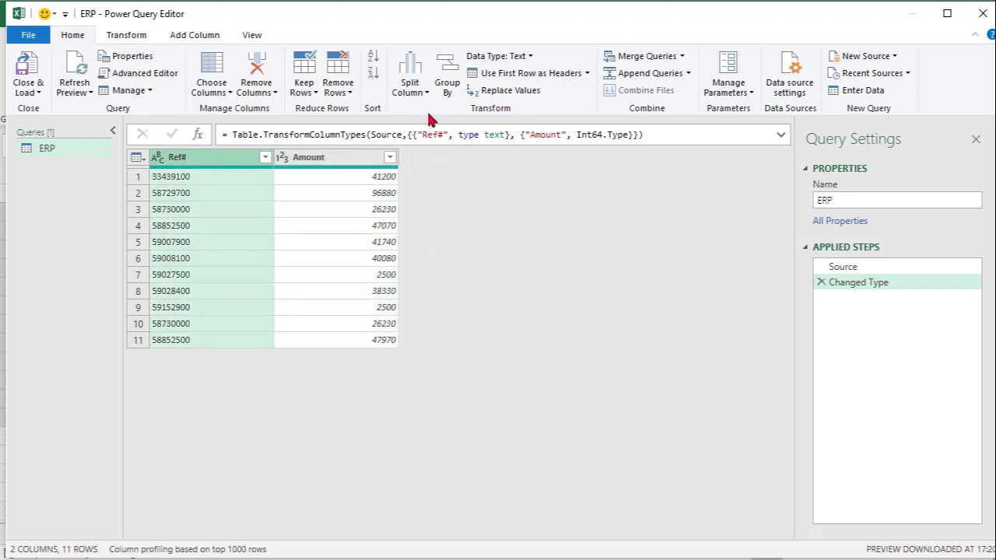
pyautogui.click(449, 96)
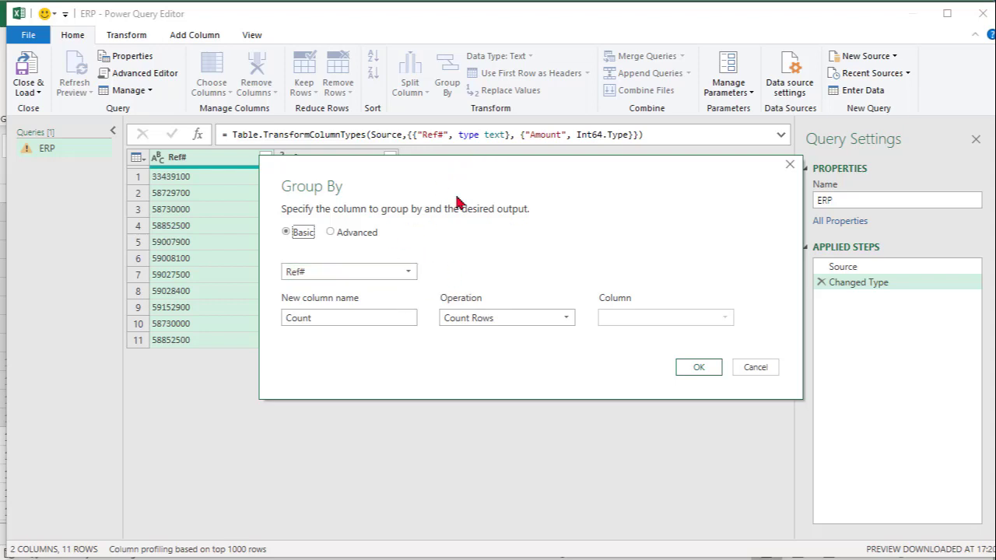
pyautogui.click(401, 269)
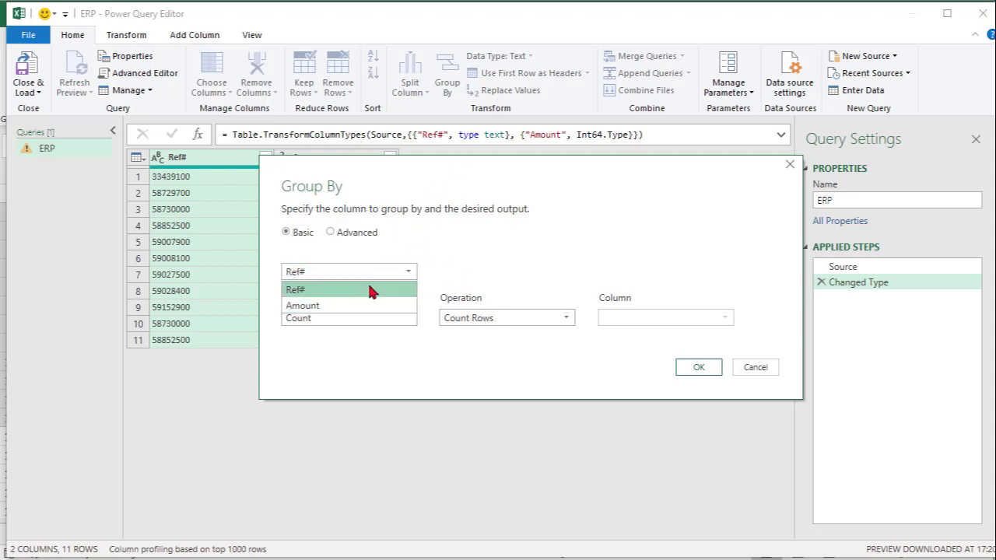
pyautogui.click(374, 290)
pyautogui.doubleClick(380, 317)
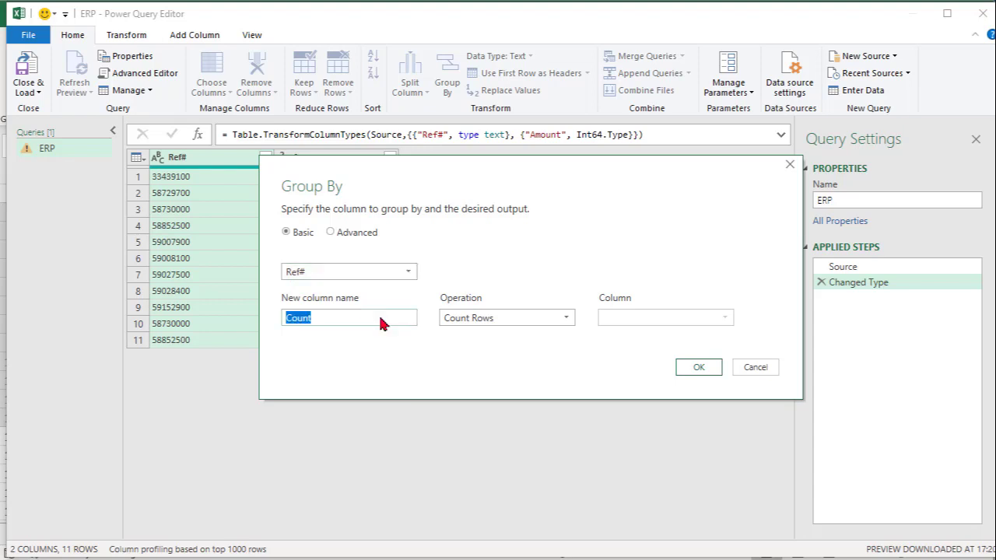
pyautogui.write('ERP')
pyautogui.click(481, 319)
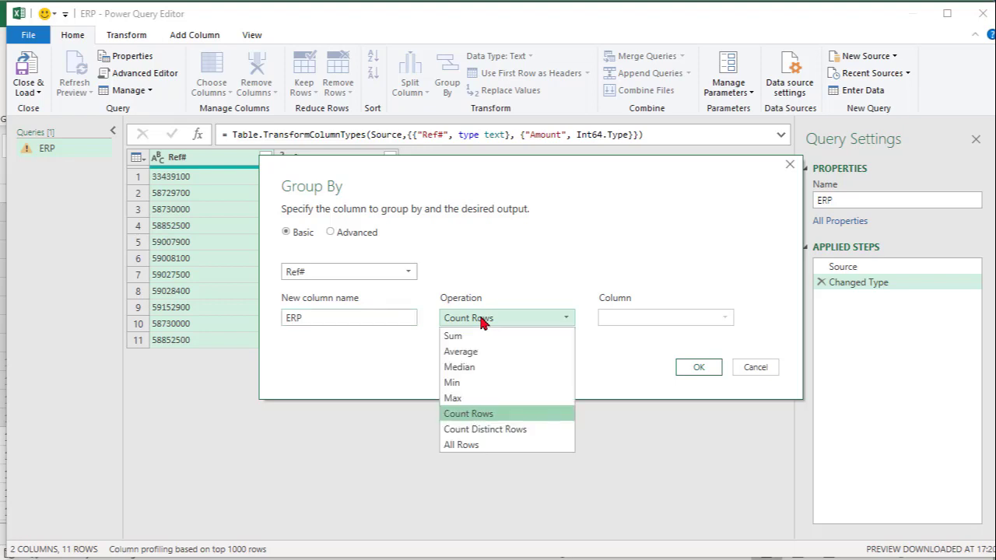
pyautogui.click(487, 339)
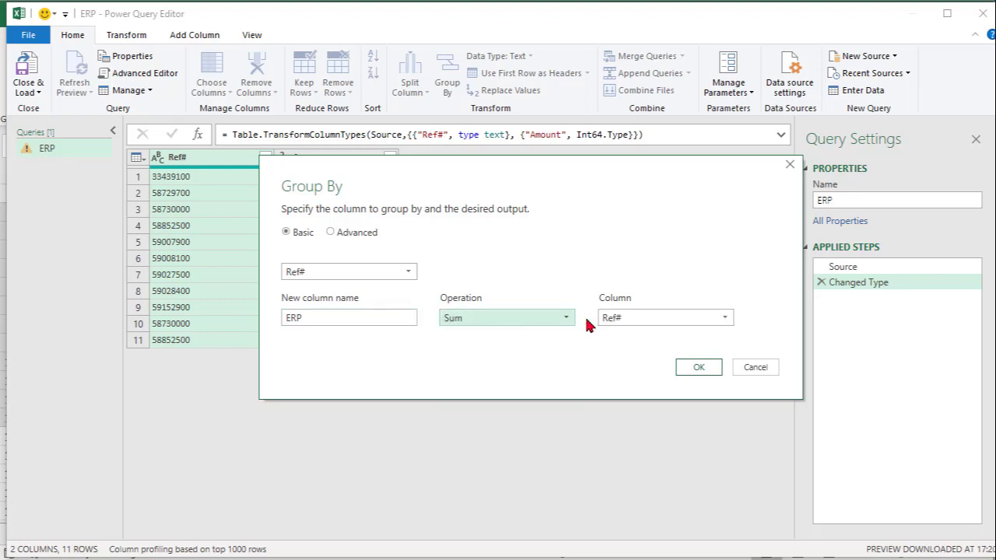
pyautogui.click(632, 319)
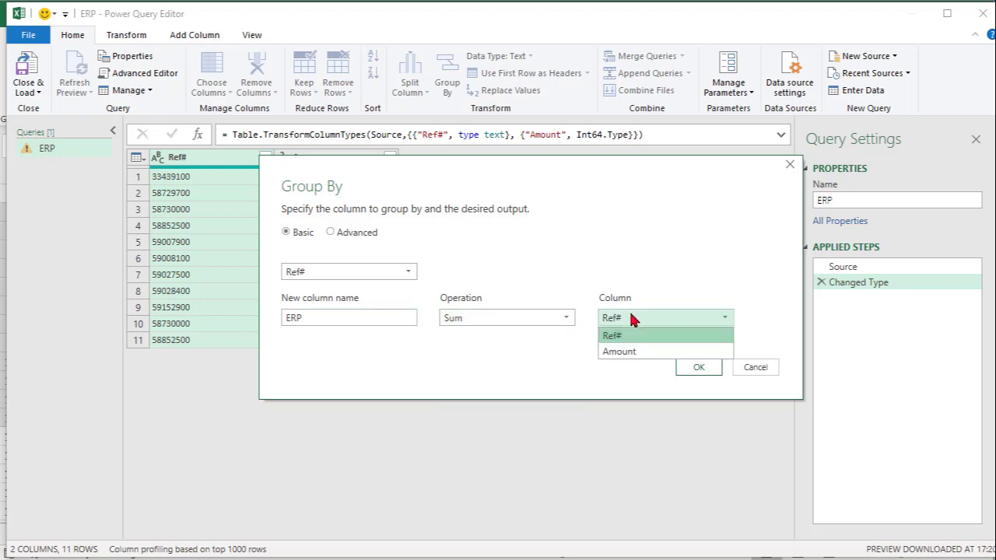
pyautogui.click(656, 351)
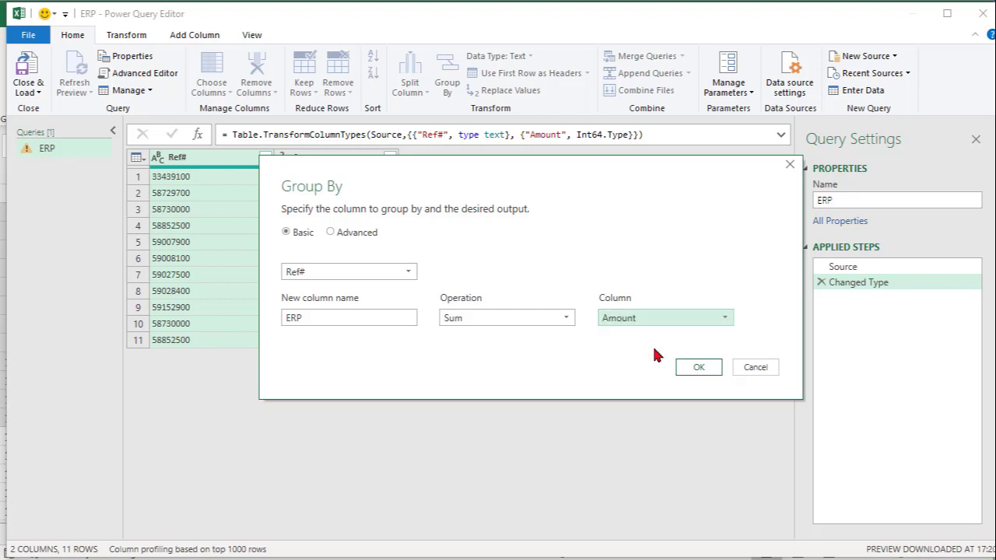
pyautogui.moveTo(542, 170); pyautogui.dragTo(531, 296)
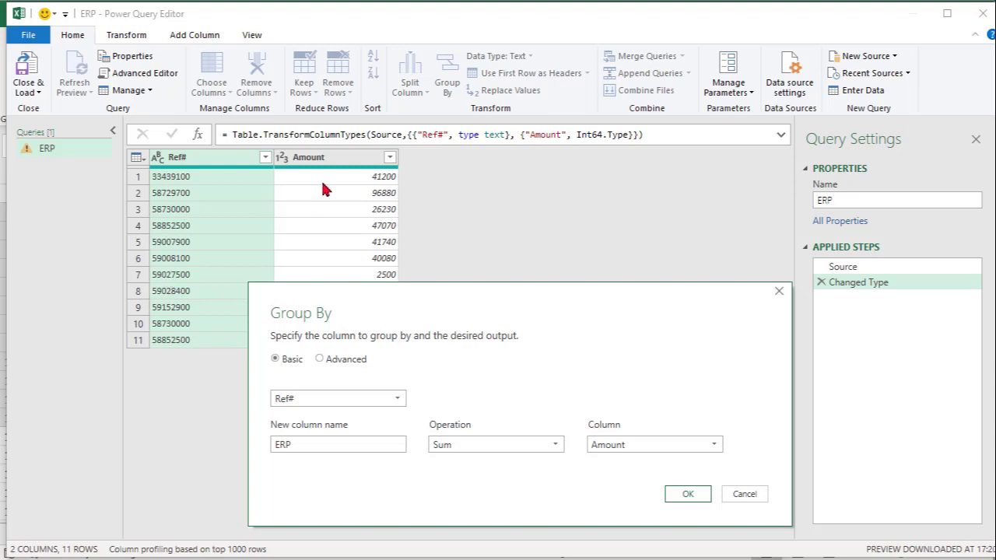
pyautogui.click(687, 495)
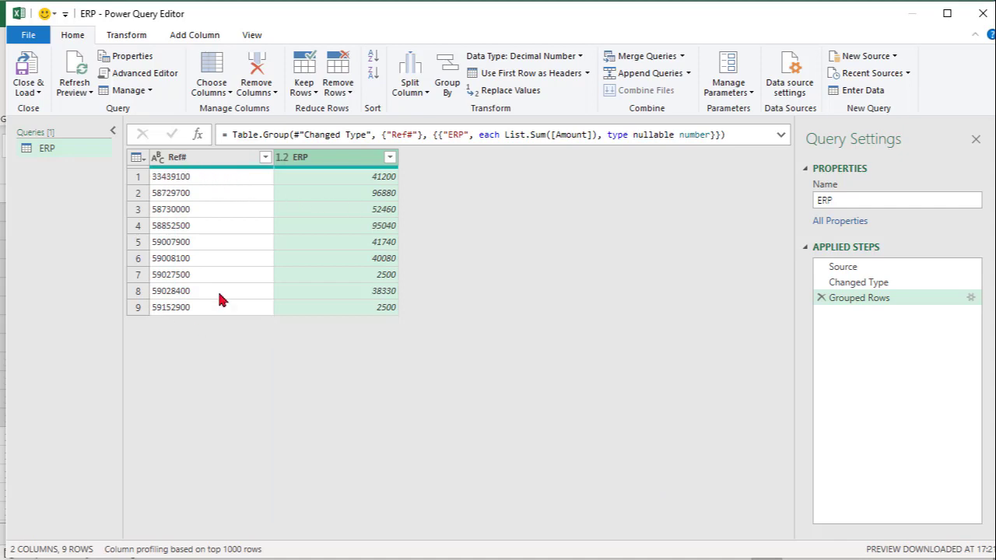
# Close and load the ERP query as a connection only, and dismiss the list of queries and connections
pyautogui.click(33, 93)
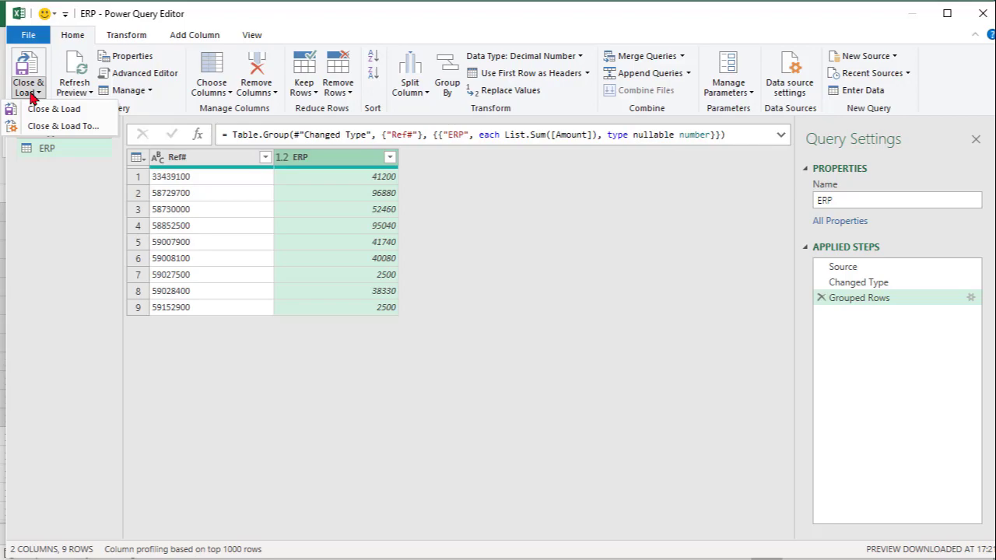
pyautogui.click(56, 125)
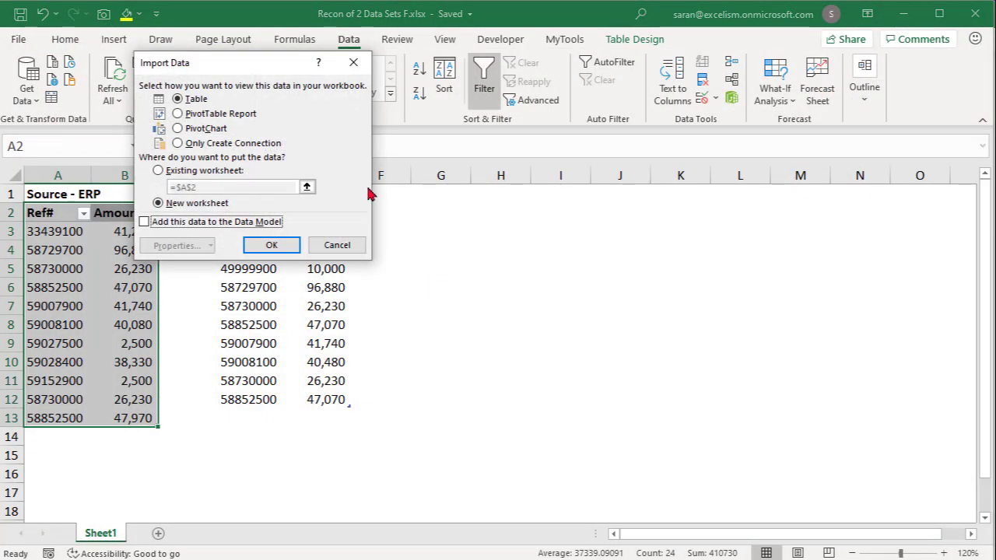
pyautogui.click(208, 148)
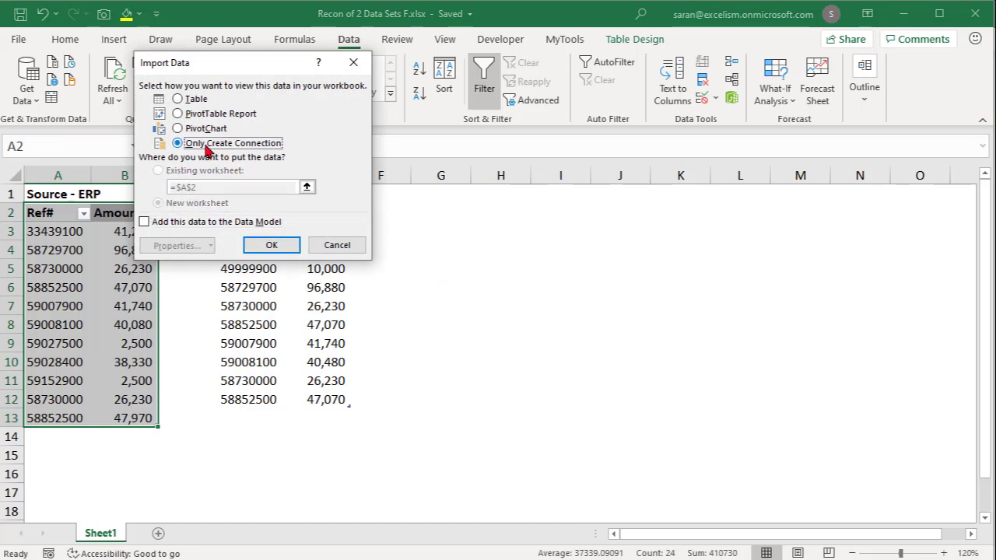
pyautogui.click(265, 247)
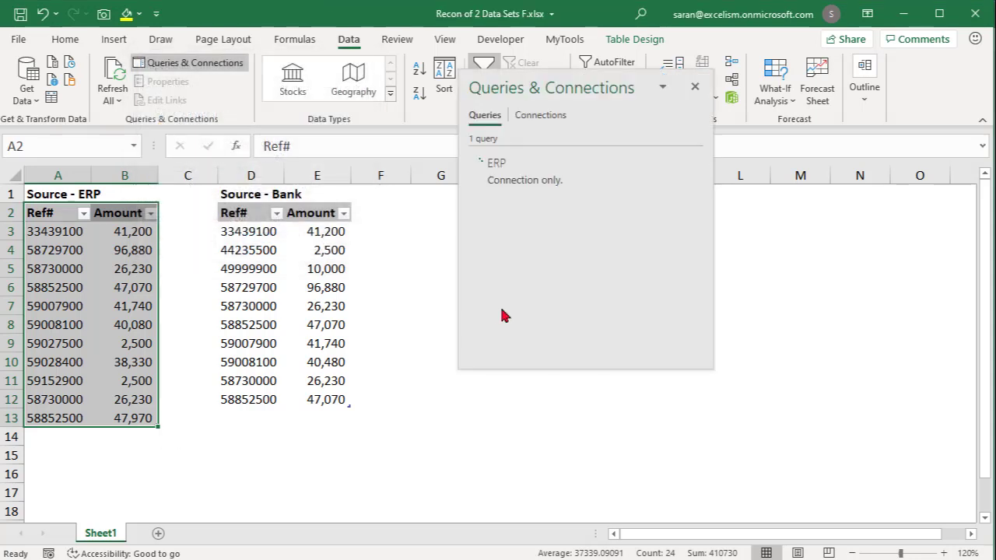
pyautogui.click(695, 86)
# Load the Source - Bank table into the Power Query Editor
pyautogui.moveTo(233, 213); pyautogui.dragTo(339, 400)
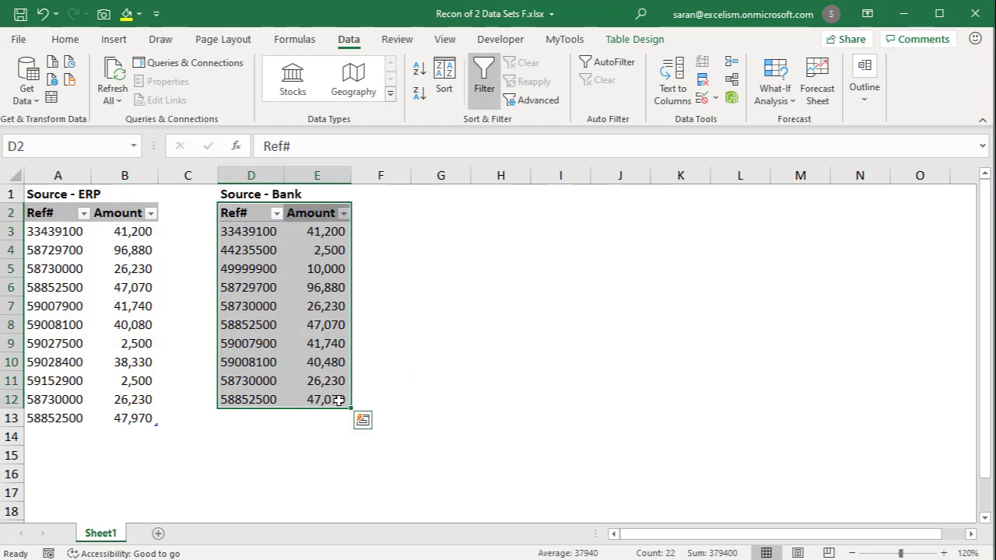
pyautogui.click(52, 98)
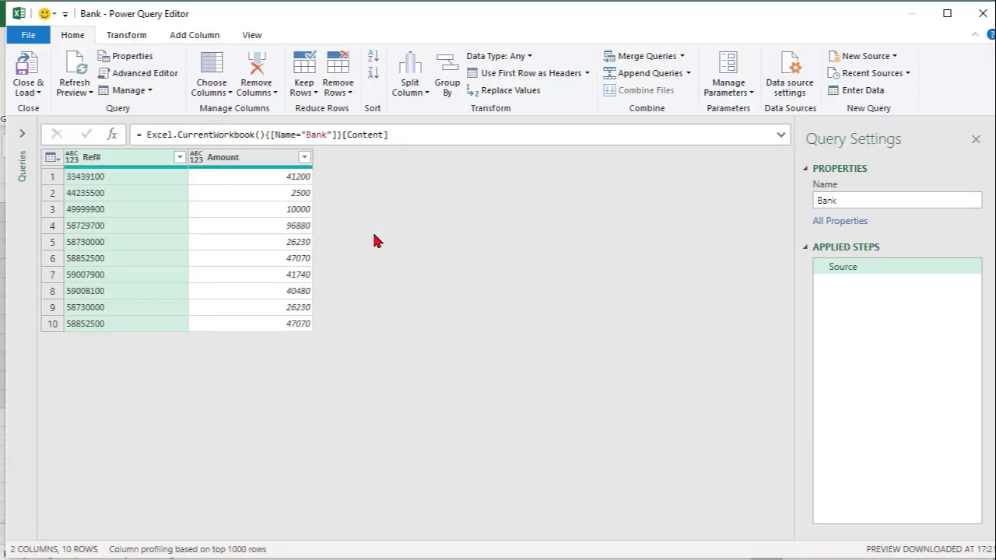
# Set the Bank query's Ref# column to the Text data type and its Amount column to Whole Number
pyautogui.click(127, 159)
pyautogui.click(523, 56)
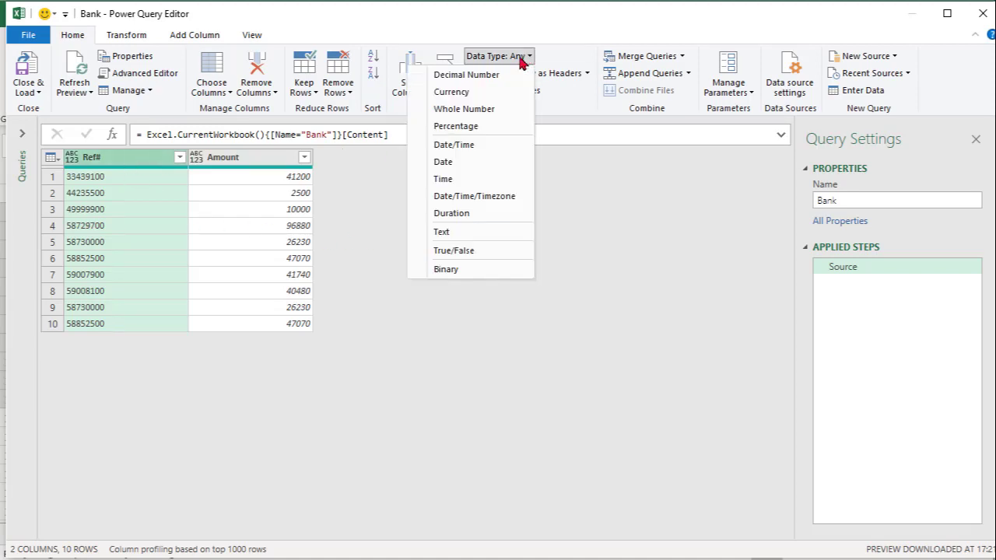
pyautogui.click(479, 234)
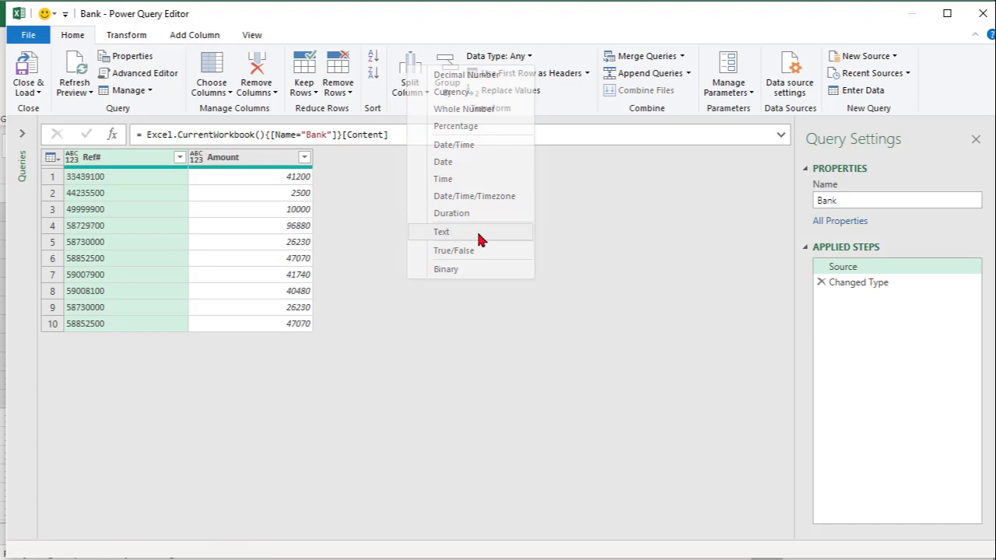
pyautogui.click(271, 161)
pyautogui.click(525, 58)
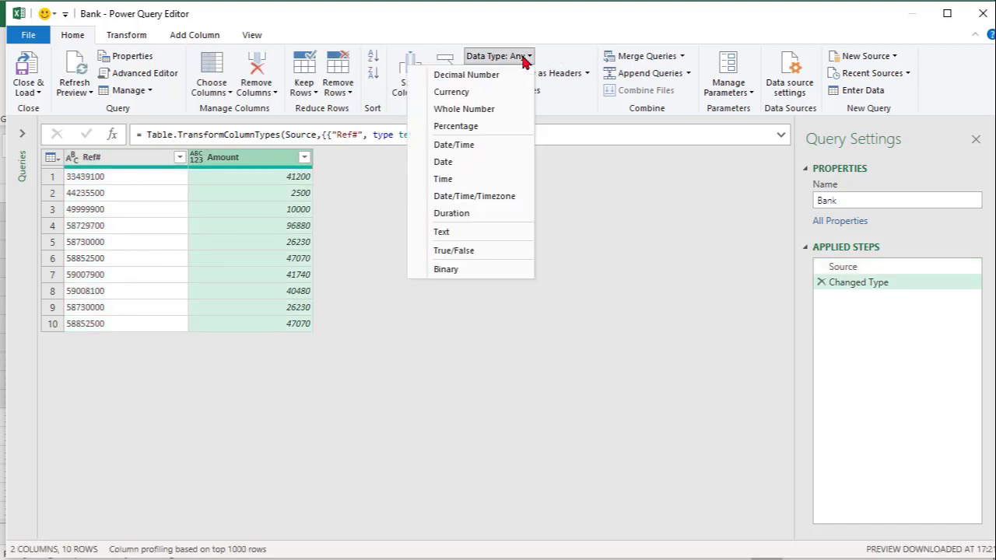
pyautogui.click(489, 114)
# Group the Bank query by Ref#, adding a new column named Bank that holds the Sum of Amount
pyautogui.click(142, 160)
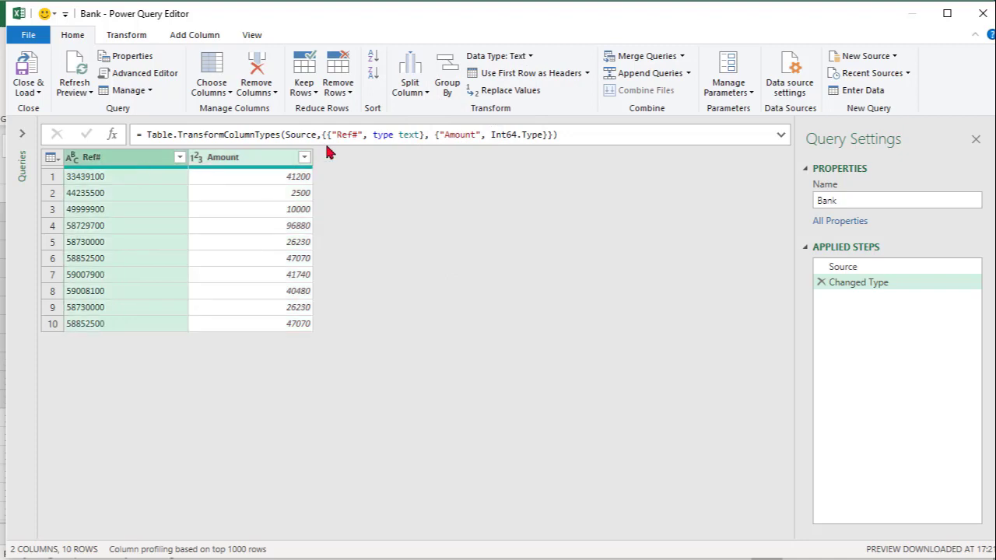
pyautogui.click(447, 78)
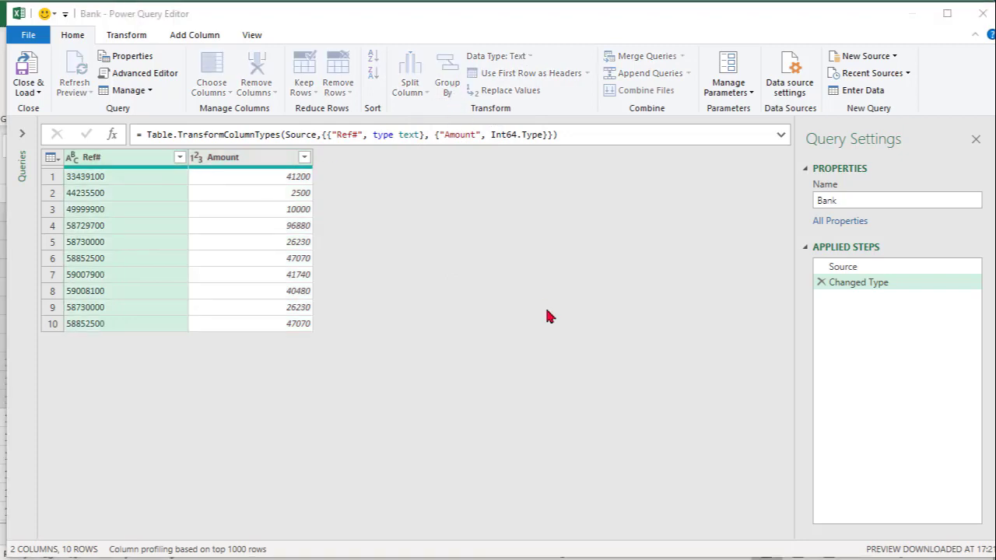
pyautogui.click(350, 273)
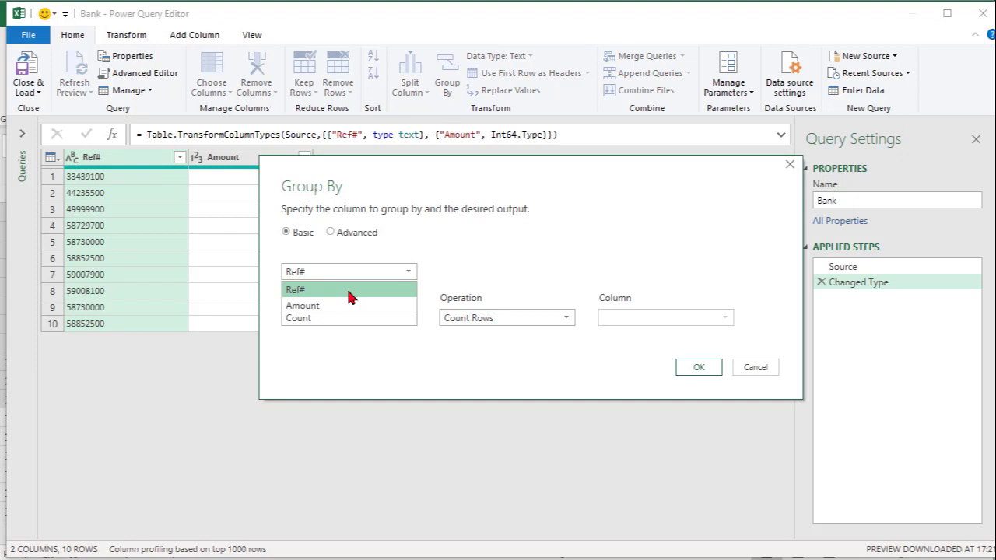
pyautogui.click(349, 295)
pyautogui.doubleClick(359, 323)
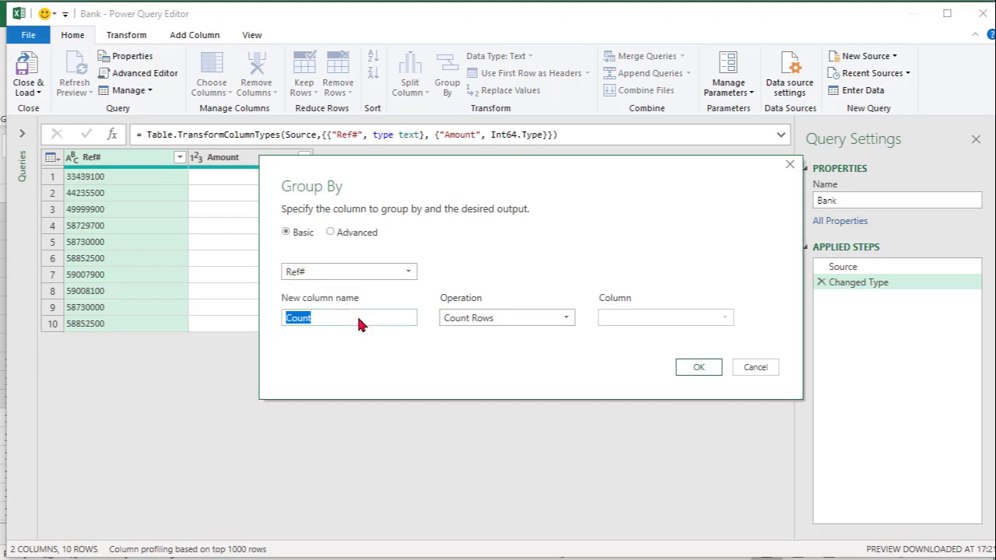
pyautogui.write('Baa')
pyautogui.press('Num_Lock')
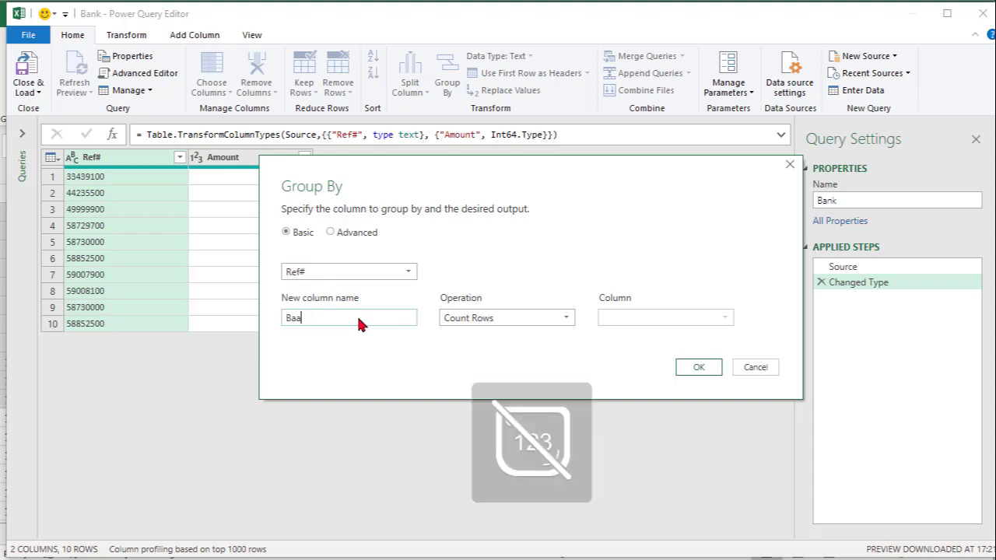
pyautogui.press('Num_Lock')
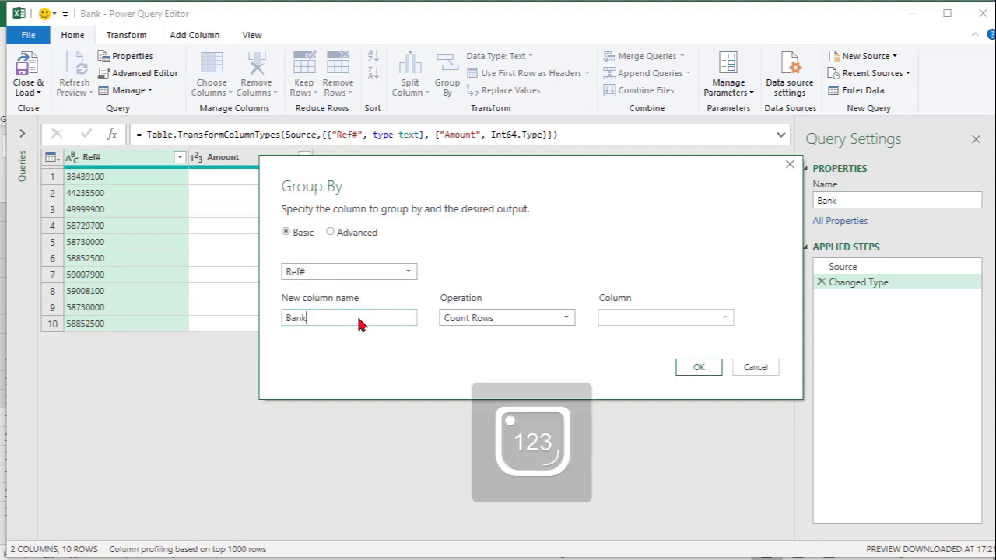
pyautogui.click(527, 317)
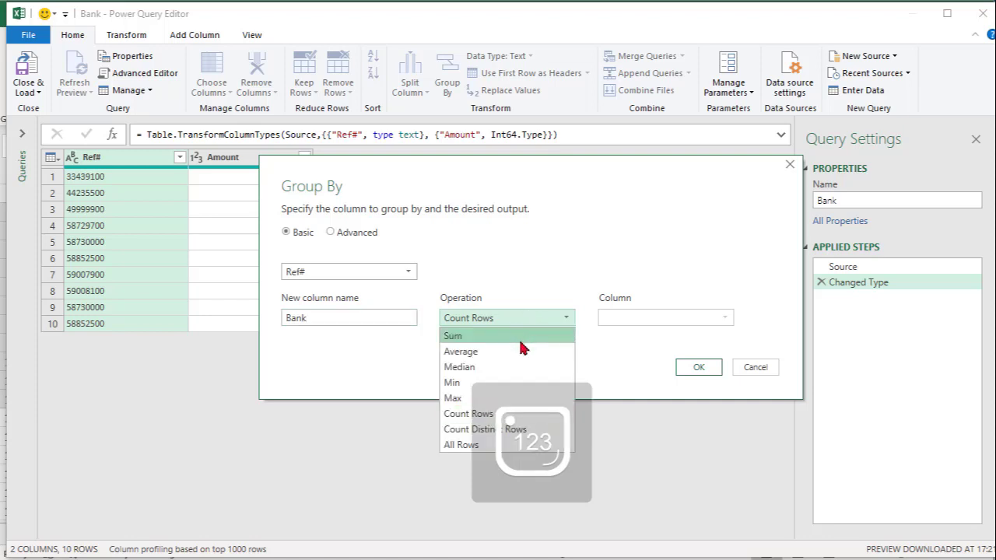
pyautogui.click(523, 348)
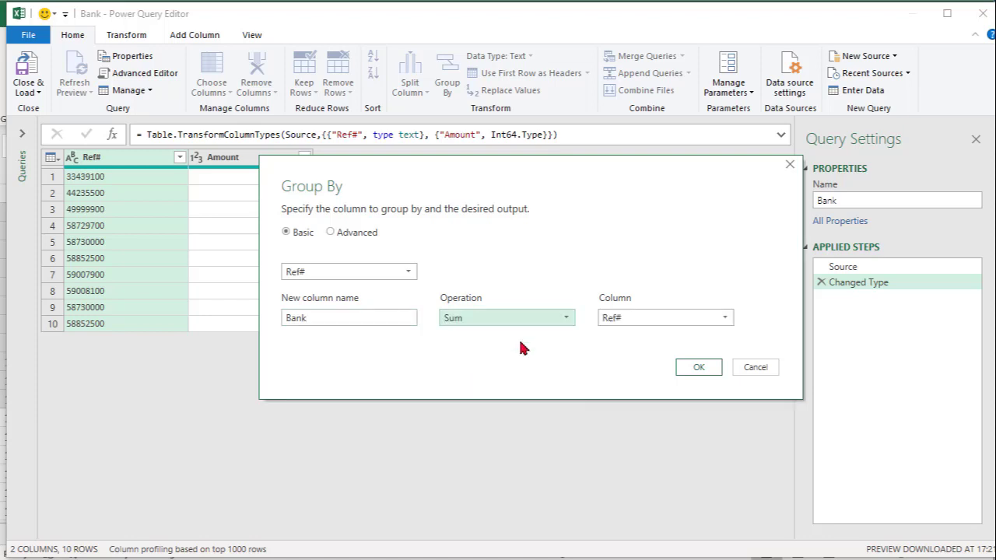
pyautogui.click(633, 319)
pyautogui.click(649, 352)
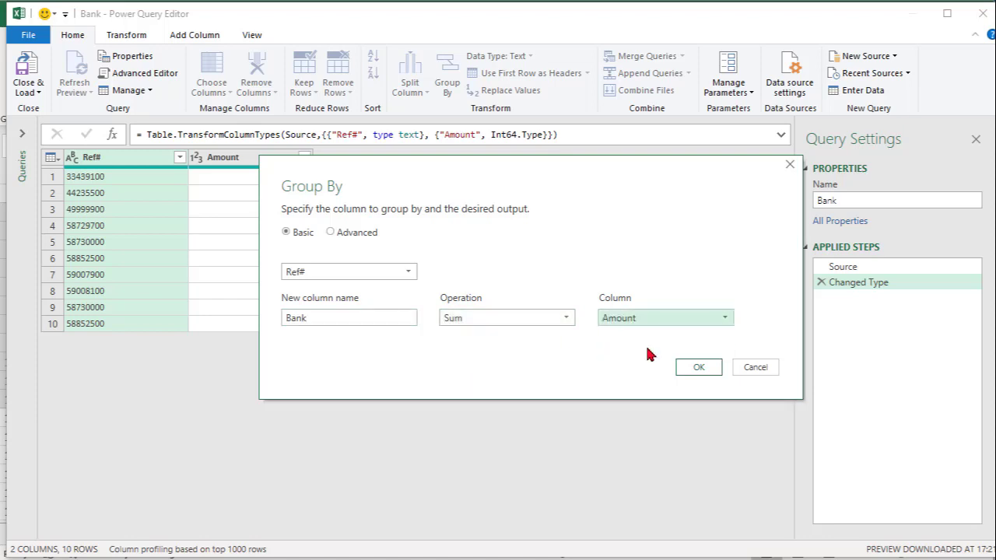
pyautogui.click(709, 367)
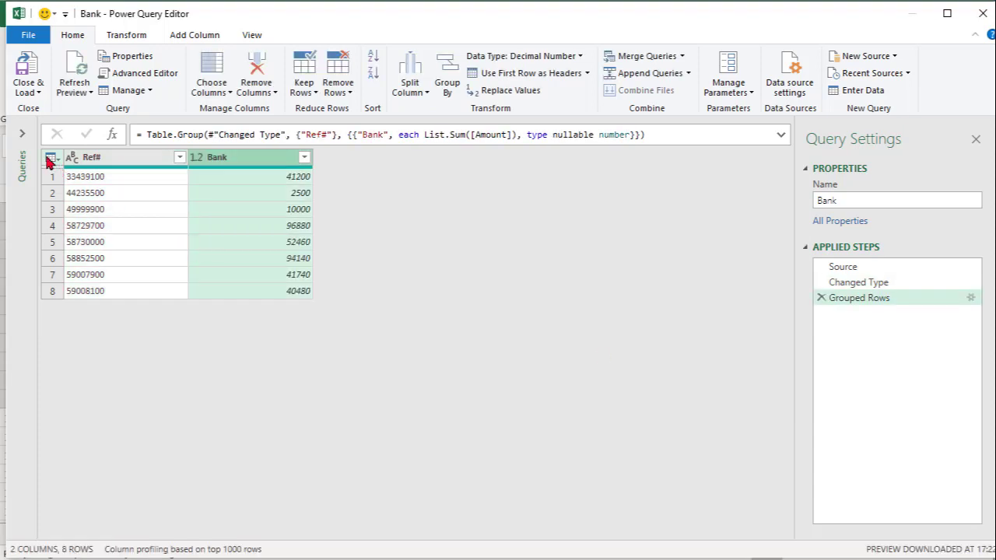
# Close and load the Bank query as a connection only, and dismiss the list of queries and connections
pyautogui.click(23, 134)
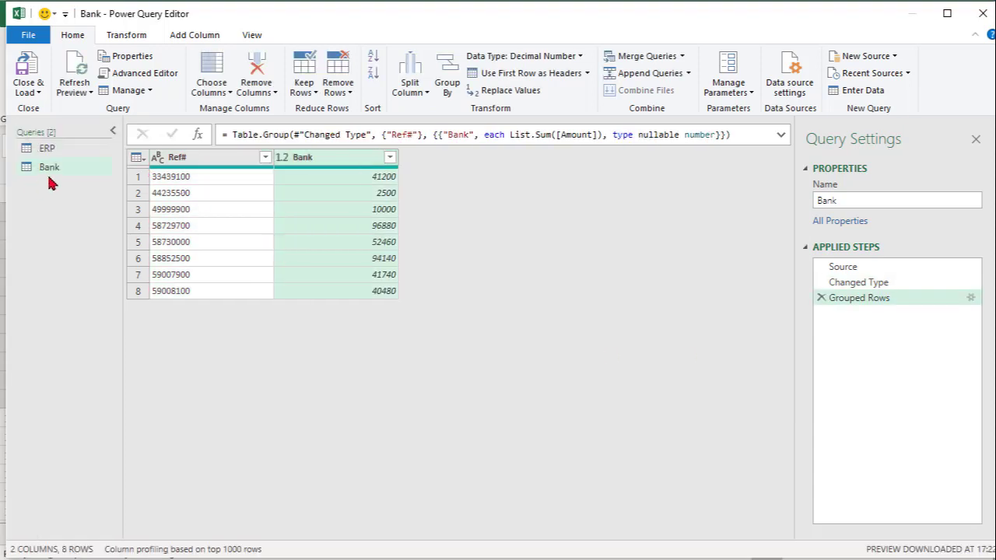
pyautogui.click(31, 97)
pyautogui.click(54, 128)
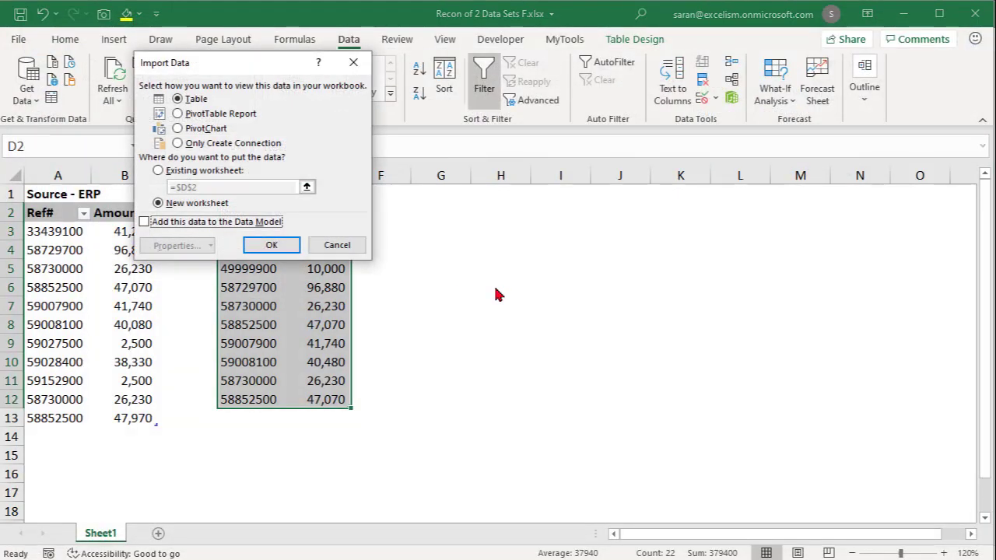
pyautogui.click(191, 146)
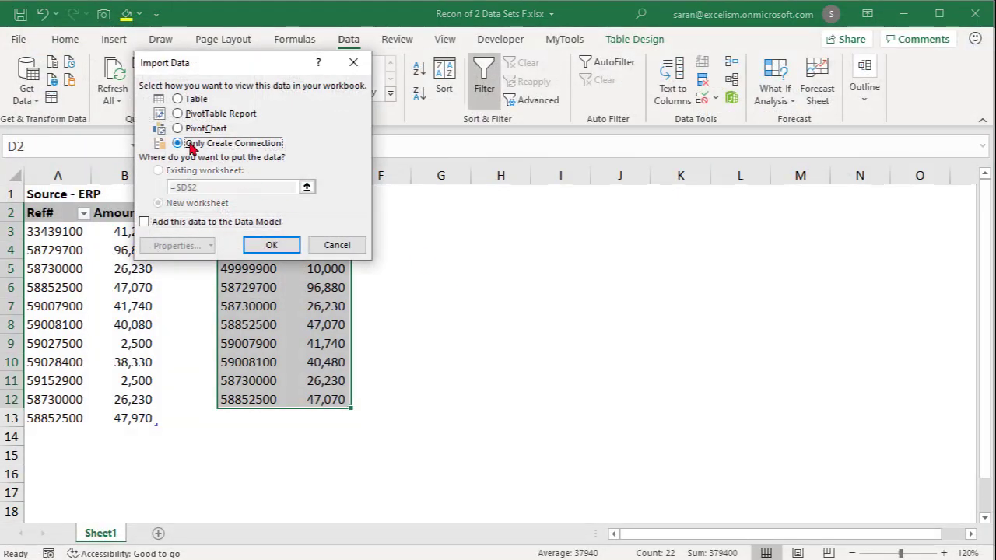
pyautogui.click(270, 246)
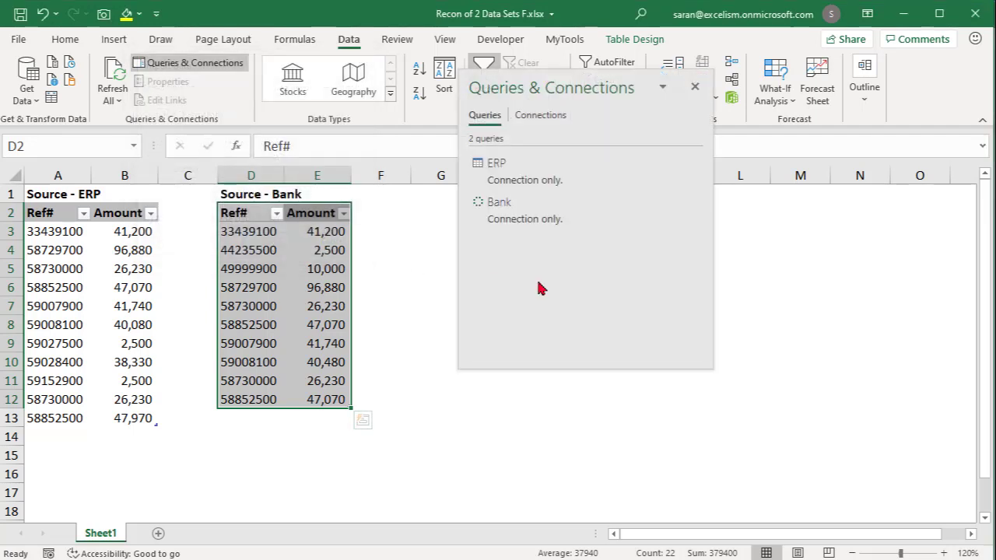
pyautogui.click(694, 86)
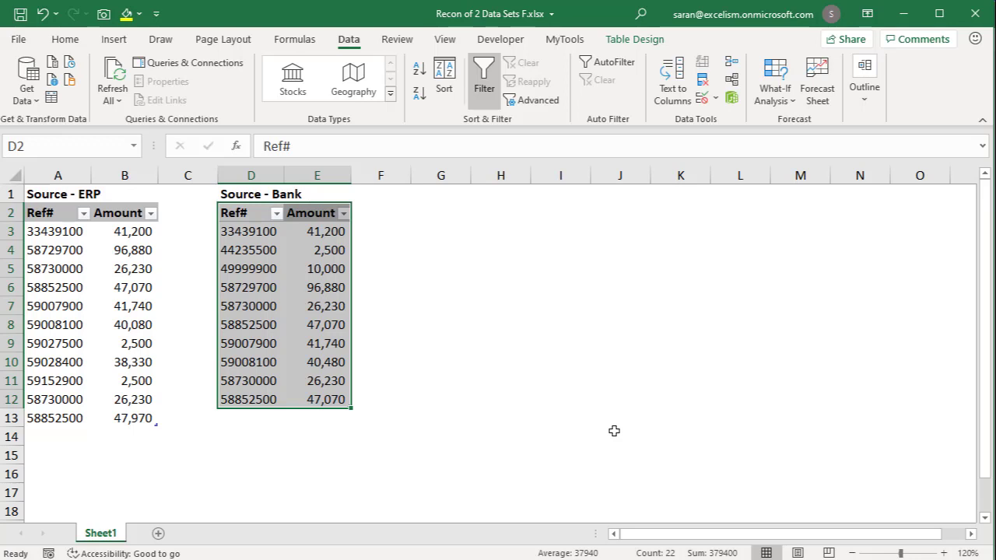
# Launch the Power Query Editor and append two tables as a new query, with ERP as the primary table and Bank as the appended one
pyautogui.click(30, 100)
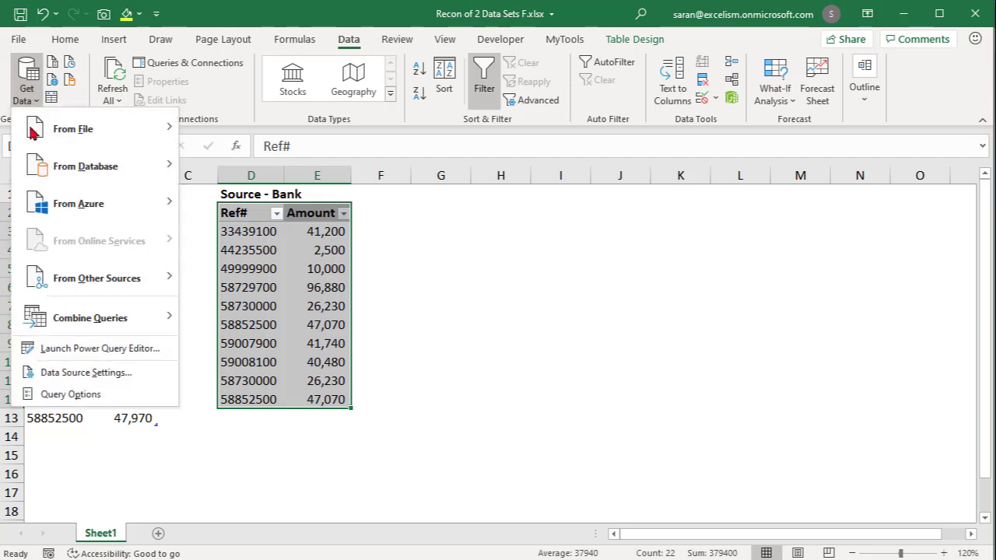
pyautogui.click(129, 349)
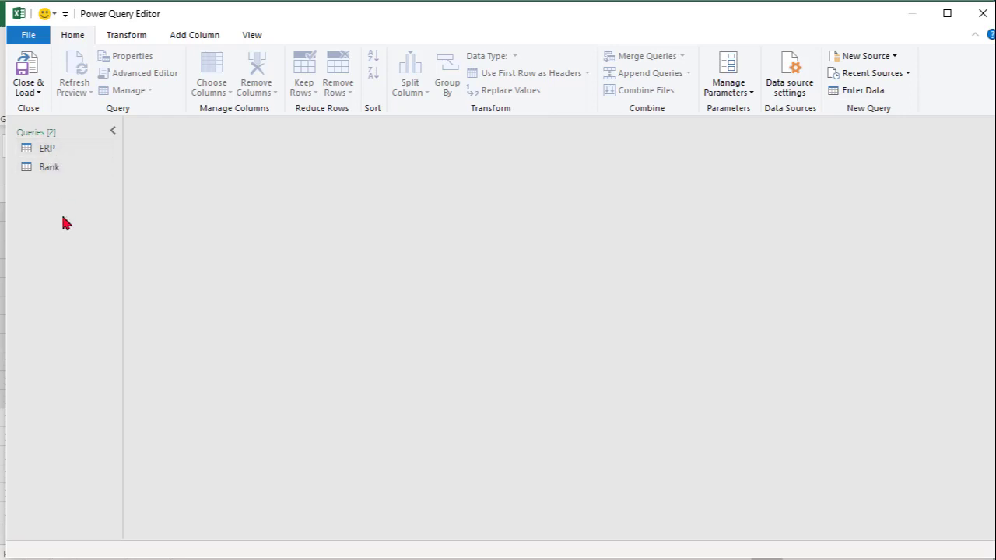
pyautogui.click(76, 152)
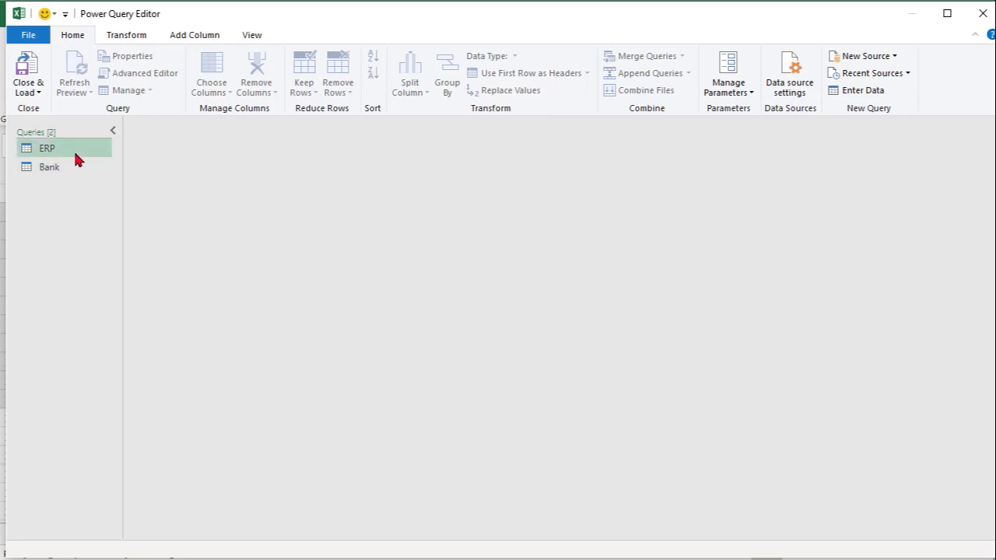
pyautogui.click(689, 73)
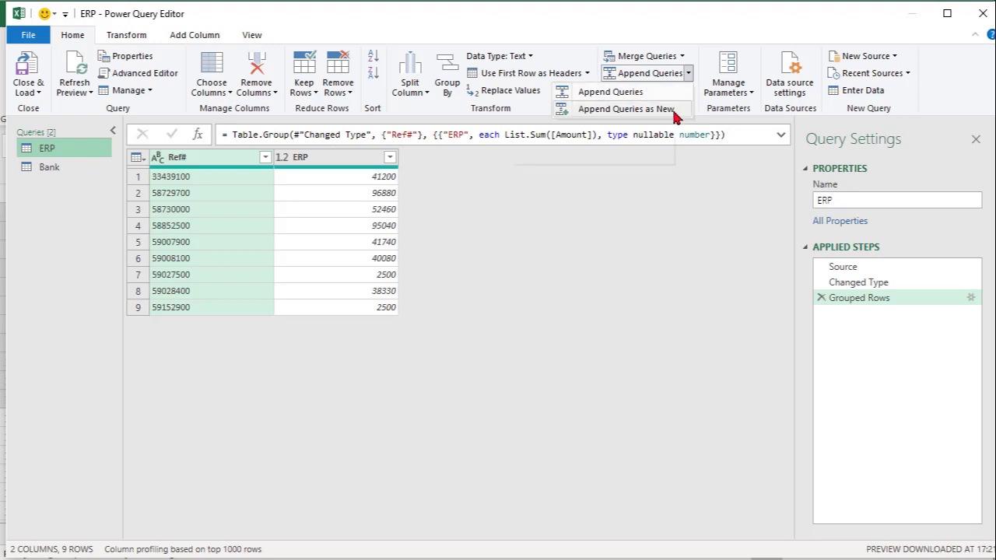
pyautogui.click(674, 112)
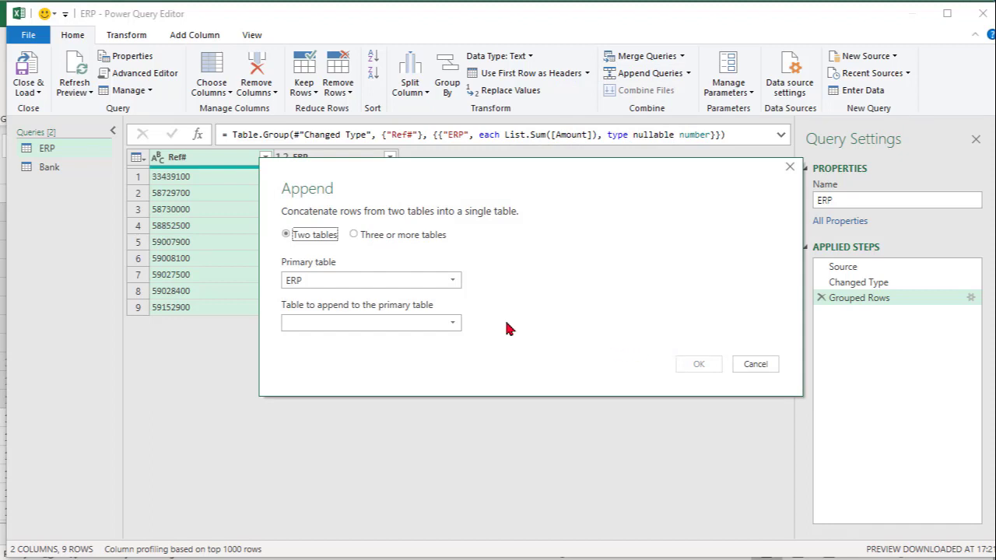
pyautogui.click(391, 288)
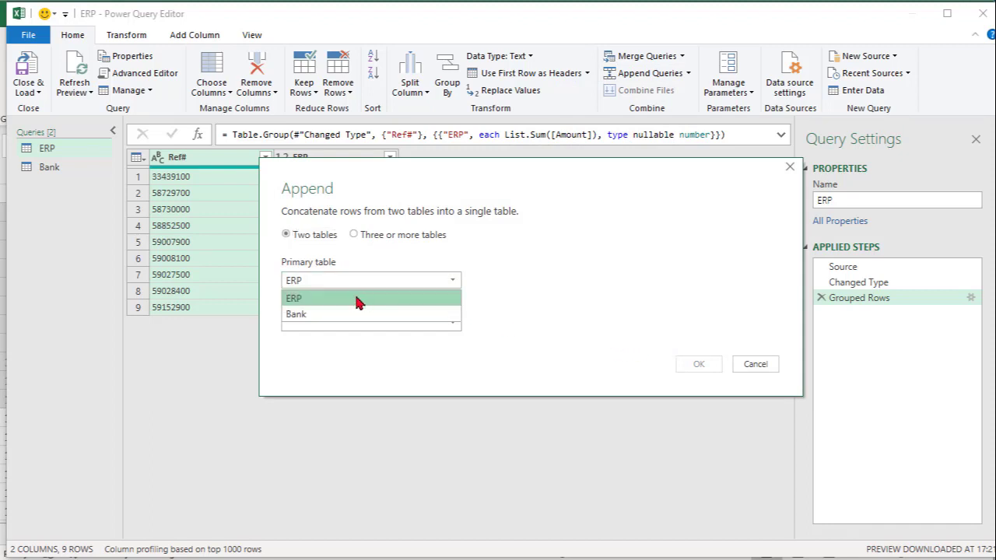
pyautogui.click(358, 303)
pyautogui.click(370, 323)
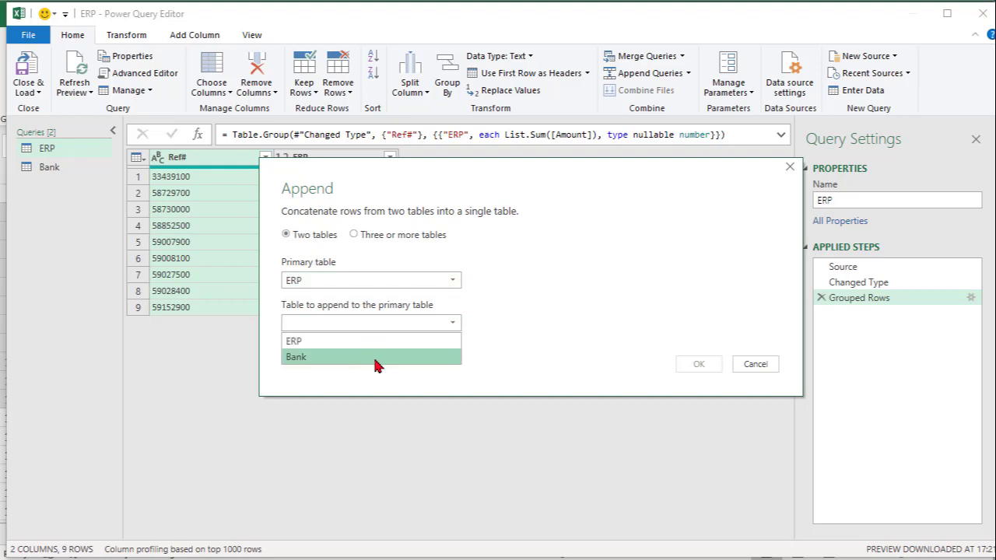
pyautogui.click(377, 357)
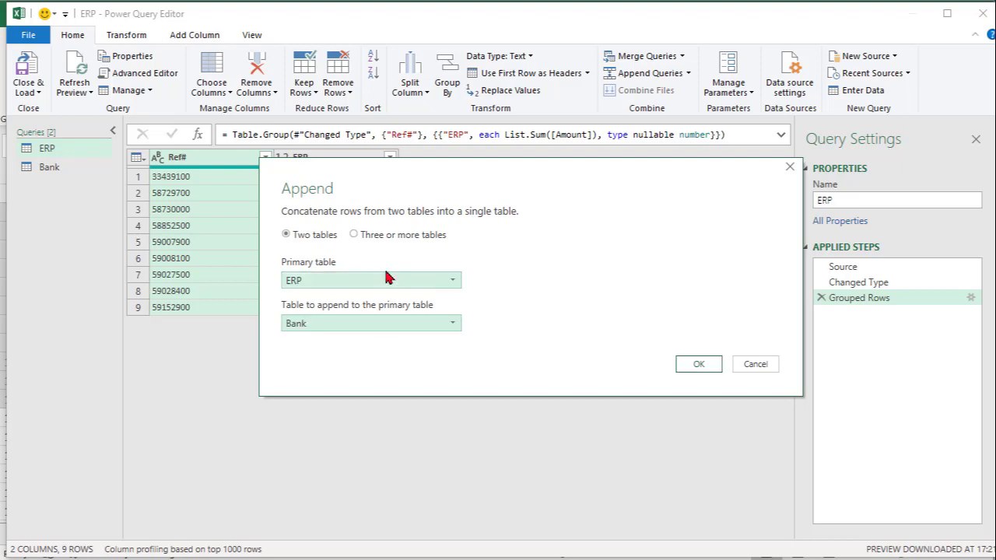
pyautogui.click(390, 236)
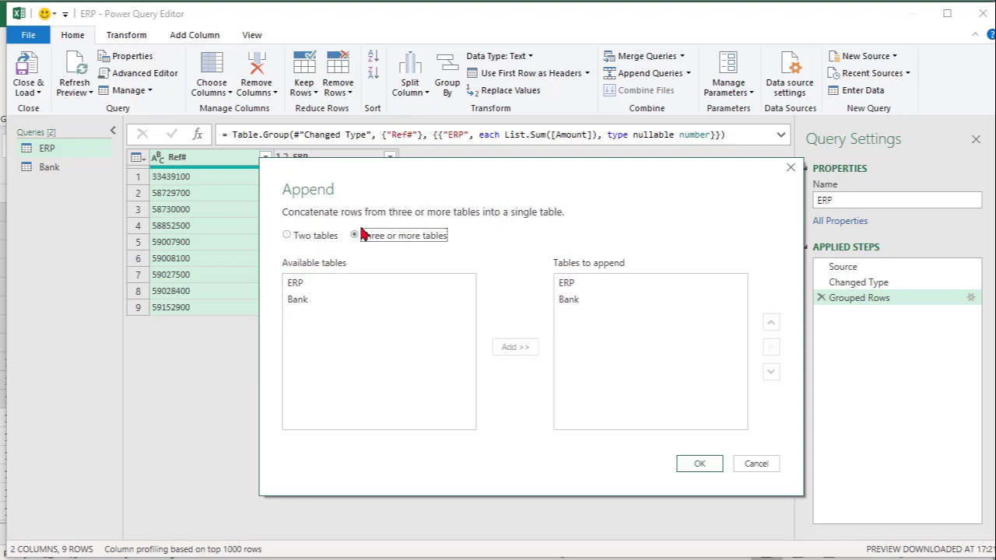
pyautogui.click(310, 237)
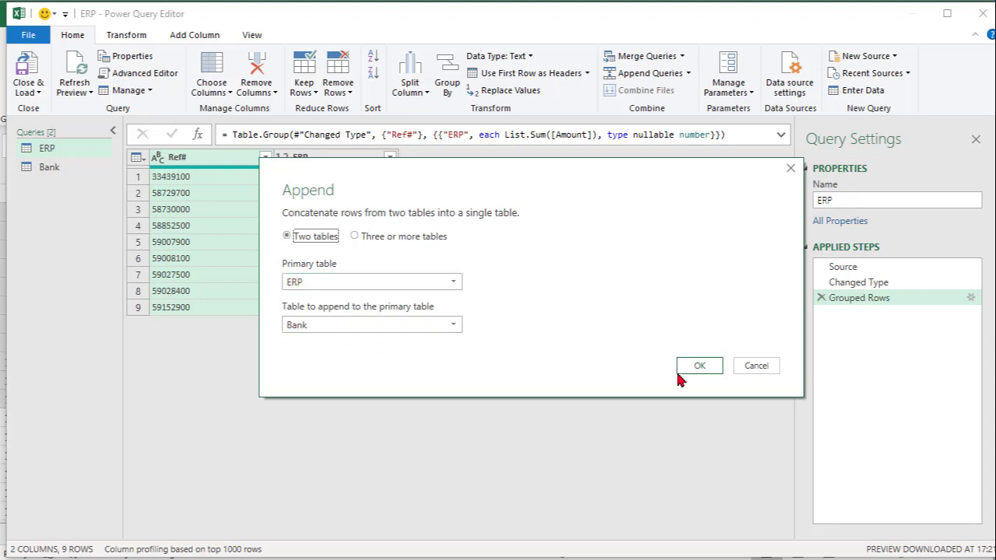
pyautogui.click(700, 371)
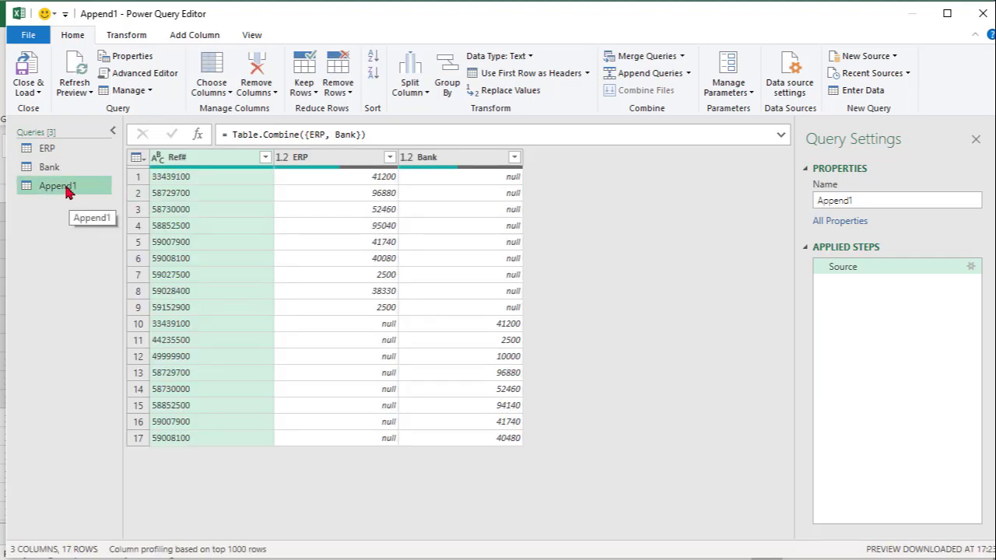
# Remove the ERP and Bank columns from the appended query and remove the duplicate Ref# rows
pyautogui.click(335, 160)
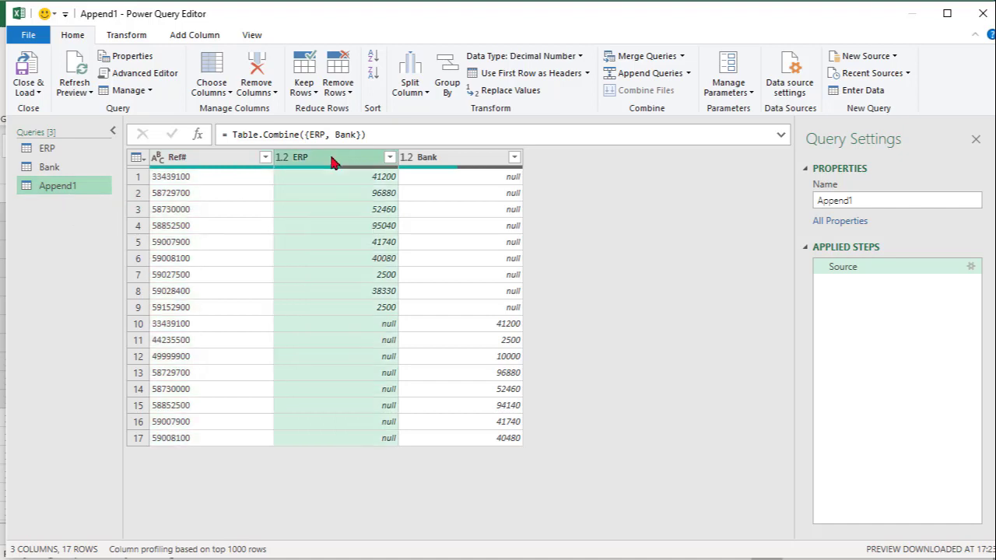
pyautogui.click(461, 161)
pyautogui.click(330, 161)
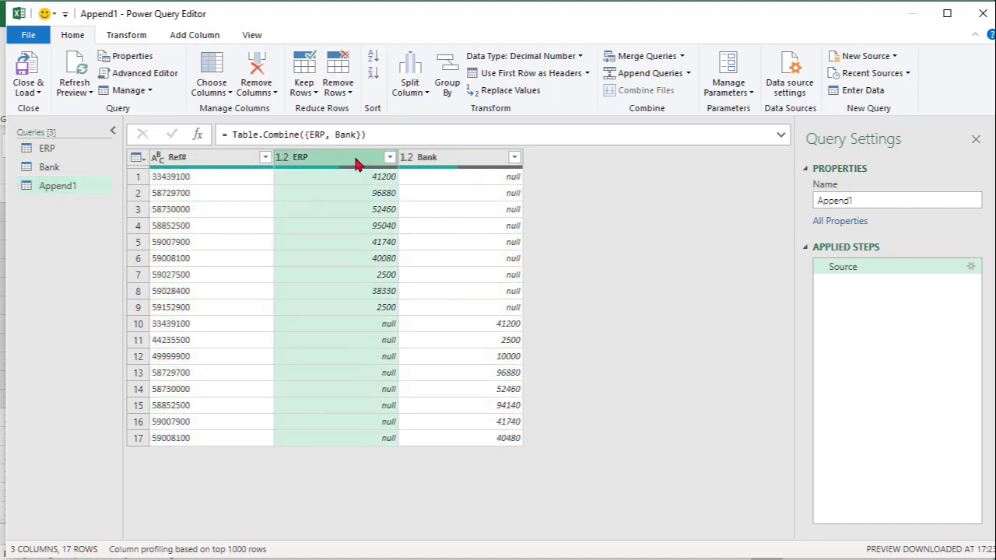
pyautogui.keyDown('ctrl'); pyautogui.click(434, 160); pyautogui.keyUp('ctrl')
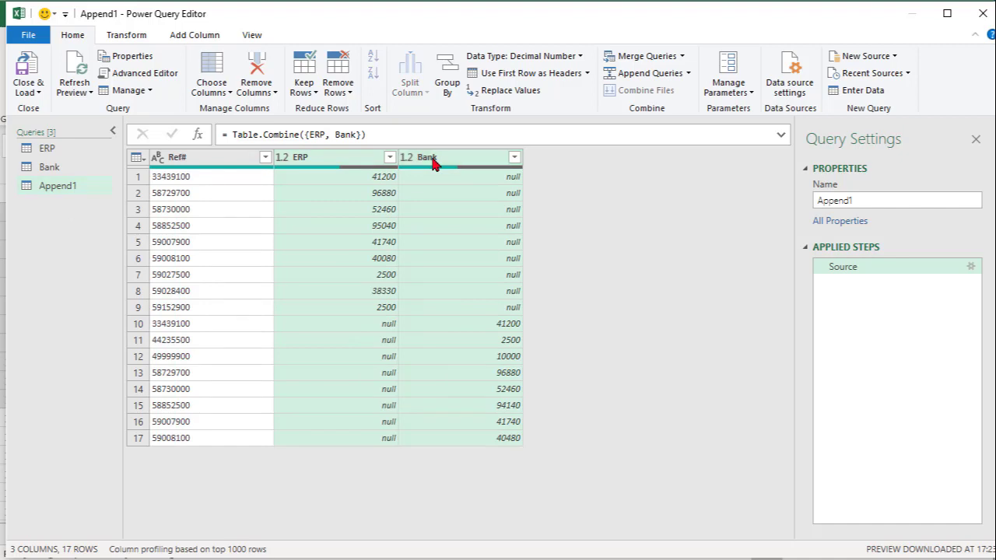
pyautogui.rightClick(434, 161)
pyautogui.click(496, 189)
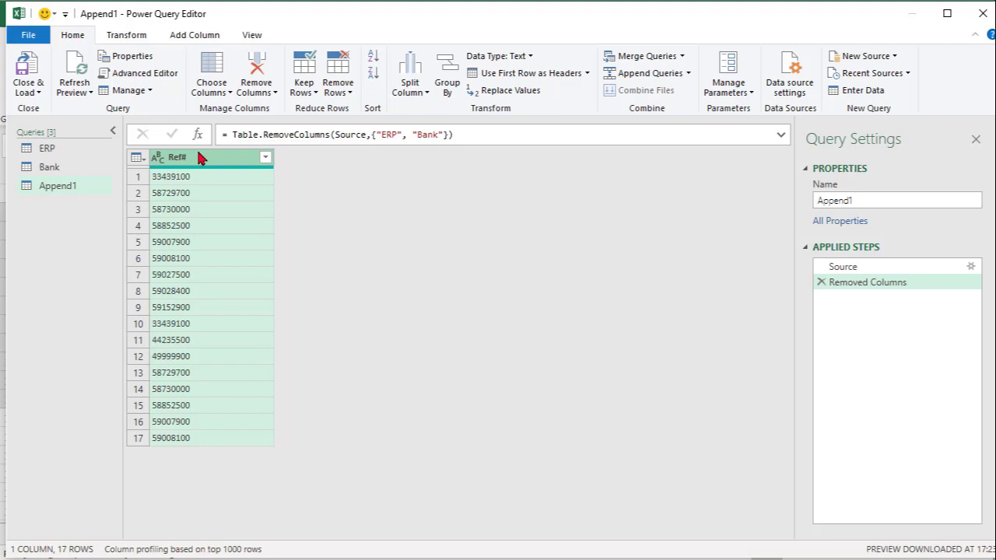
pyautogui.click(343, 95)
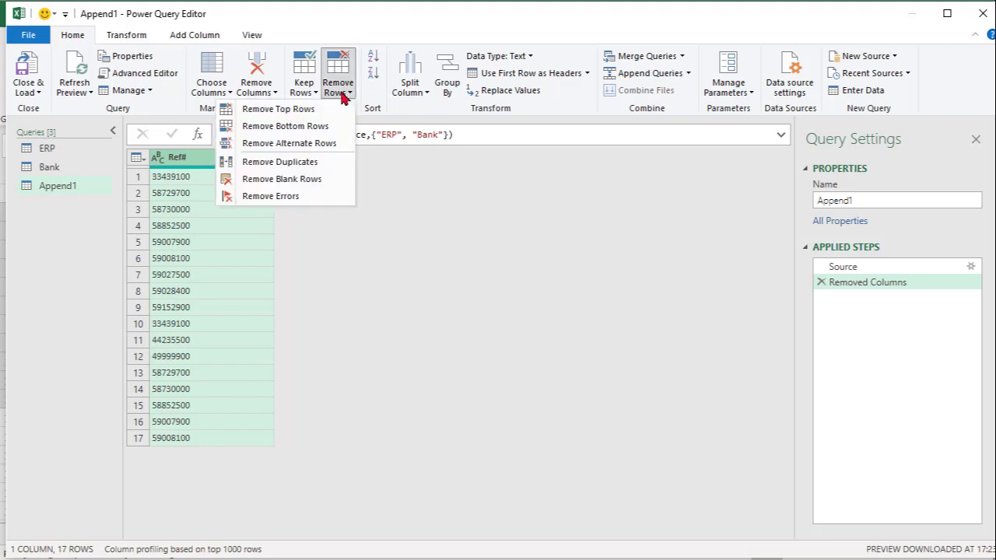
pyautogui.click(328, 164)
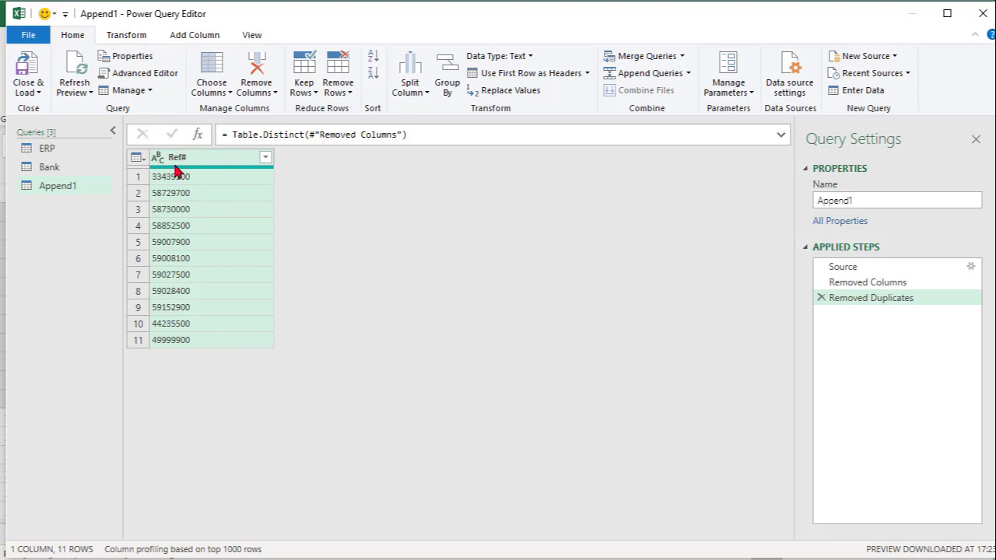
# Rename the appended query as UniqueRef
pyautogui.click(78, 191)
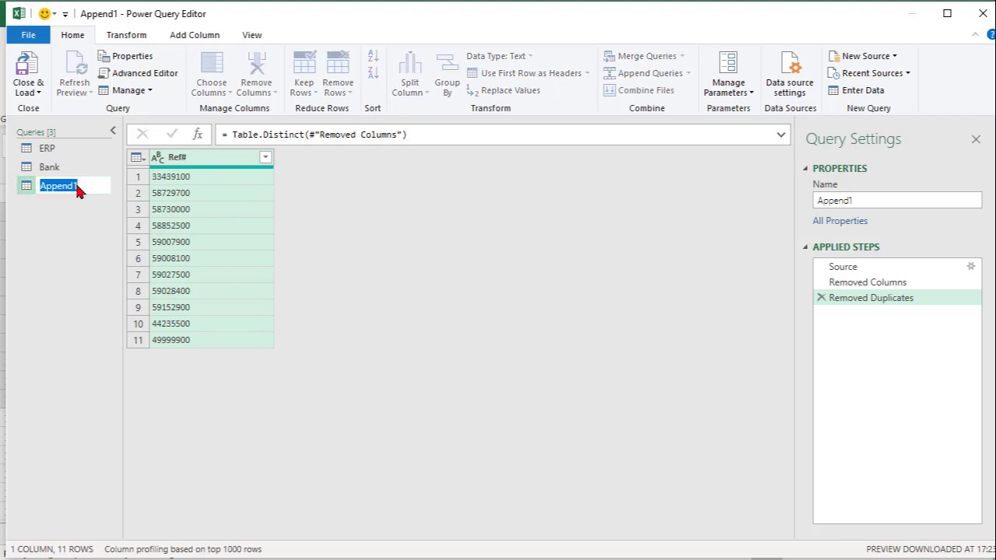
pyautogui.write('Uni')
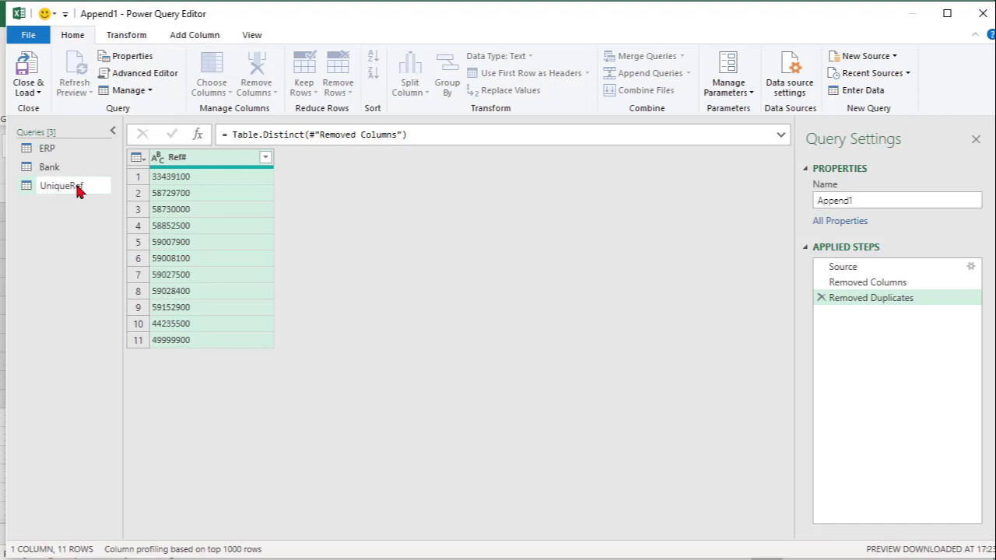
pyautogui.write('queRef')
pyautogui.press('Return')
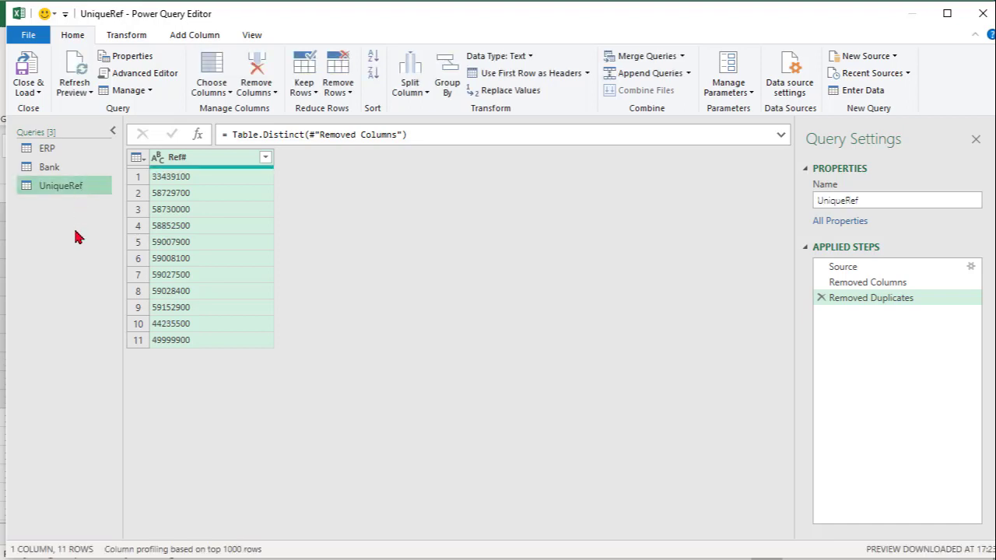
# Merge UniqueRef with ERP as a new query, matching on Ref# with a Left Outer join
pyautogui.click(684, 58)
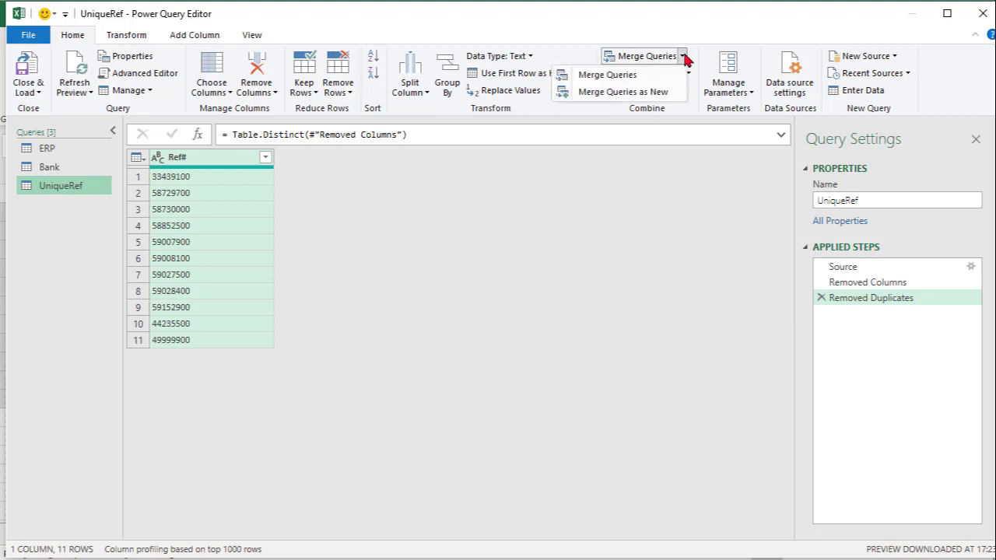
pyautogui.click(660, 93)
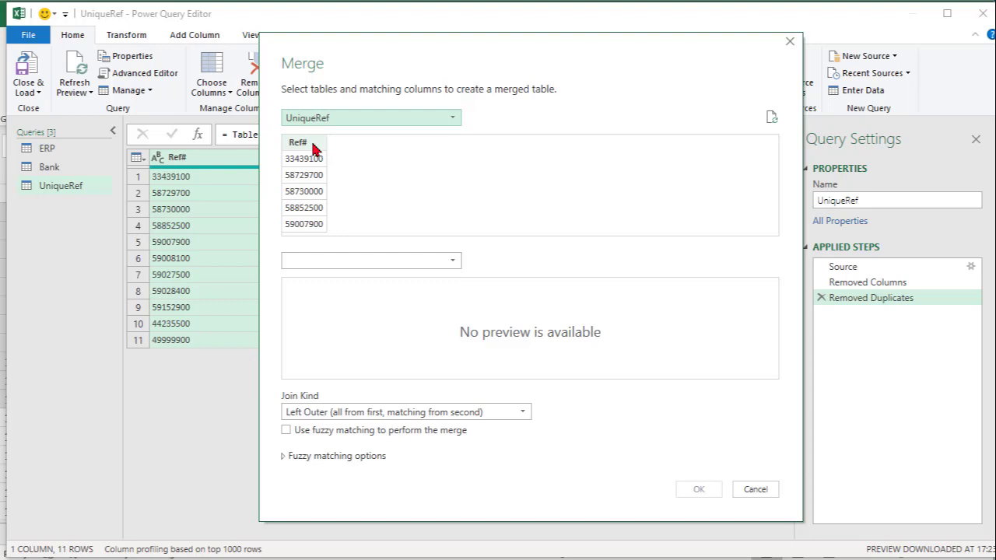
pyautogui.click(315, 149)
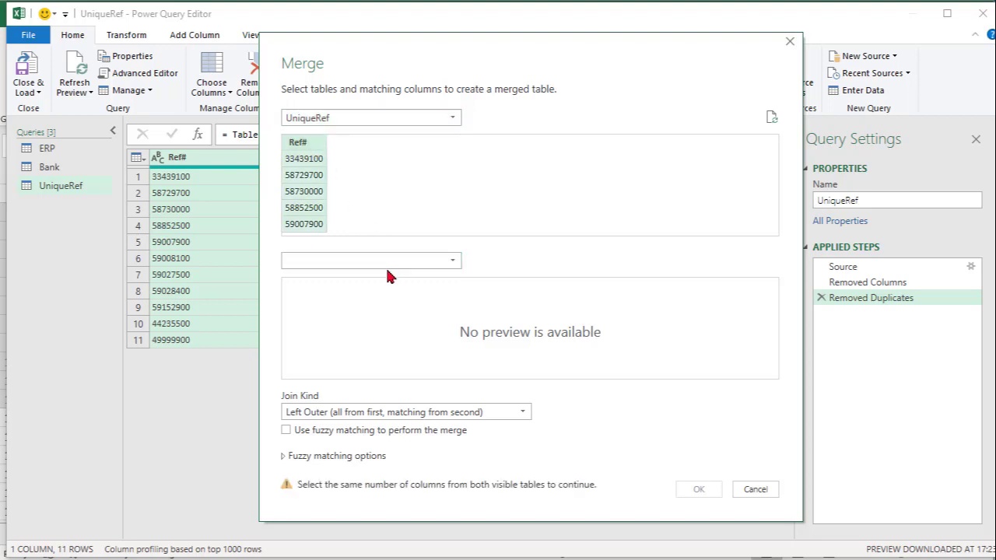
pyautogui.click(418, 268)
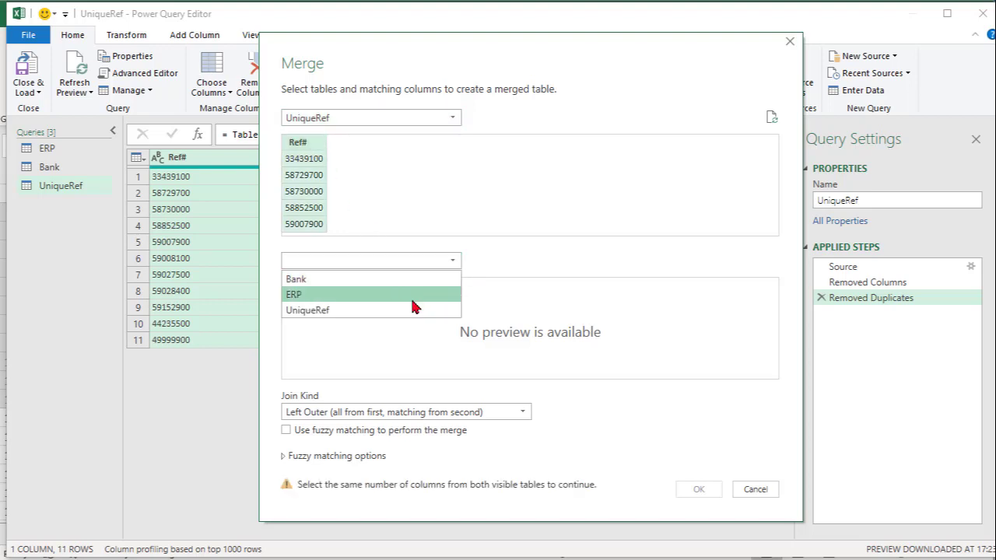
pyautogui.click(412, 294)
pyautogui.click(309, 288)
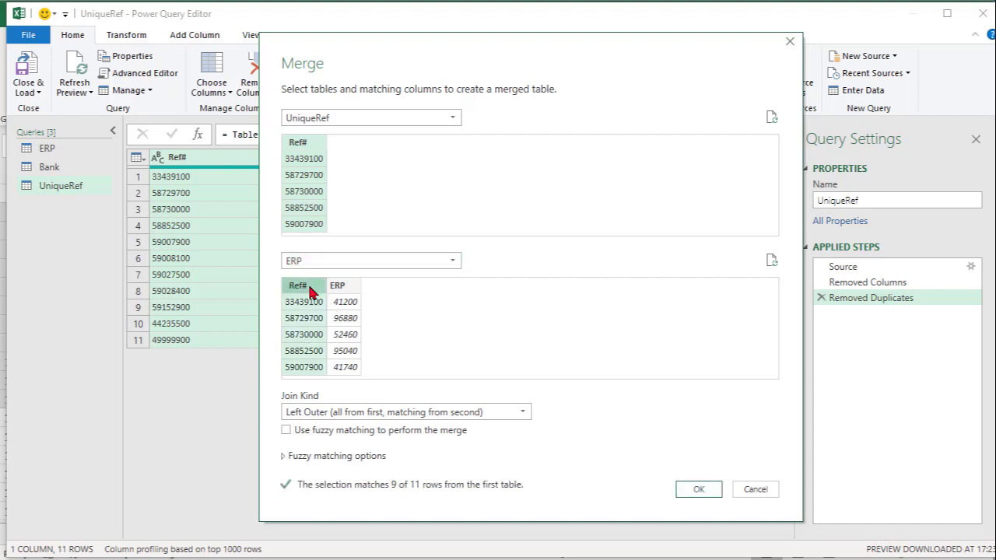
pyautogui.click(421, 416)
pyautogui.click(431, 431)
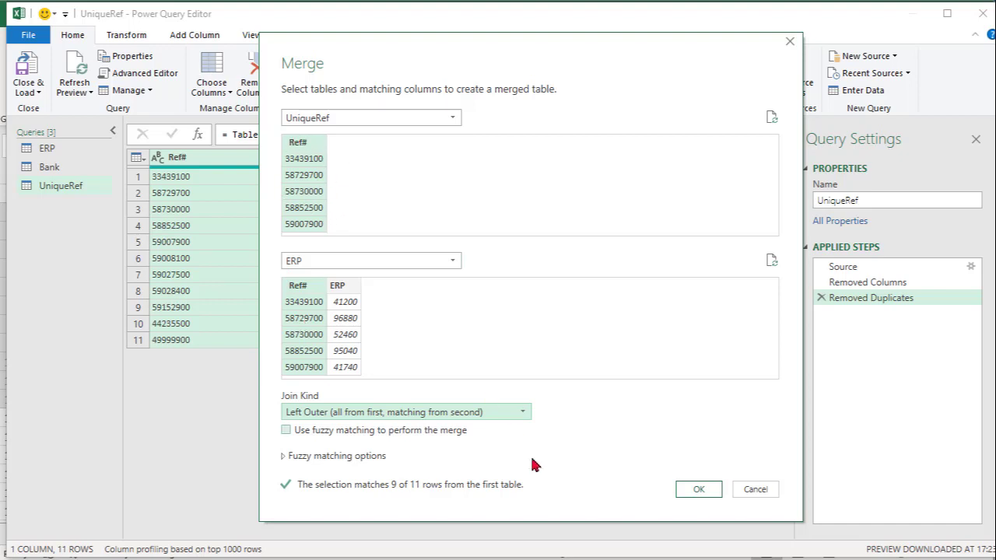
pyautogui.click(700, 490)
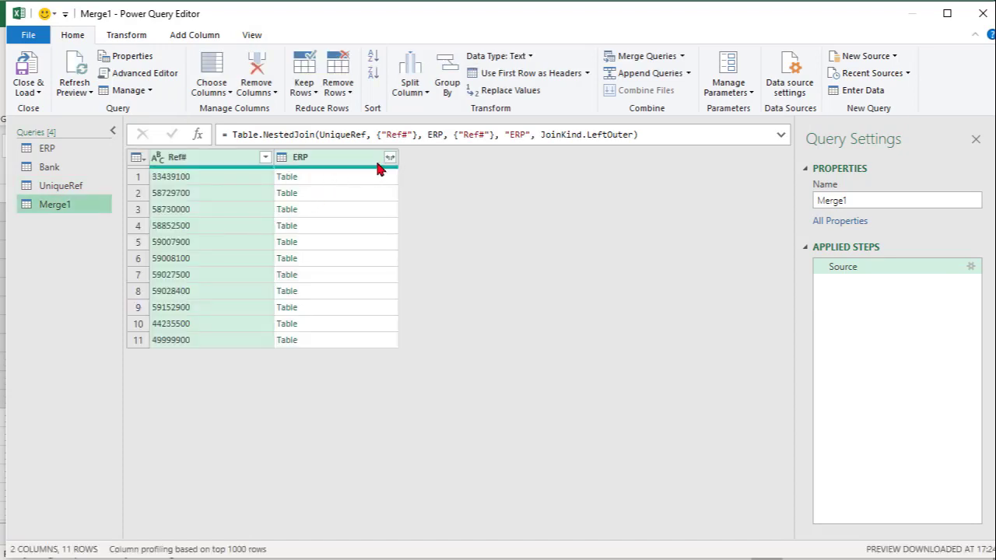
# Expand the merged ERP table column to only its ERP field, without the original column name as prefix
pyautogui.click(390, 159)
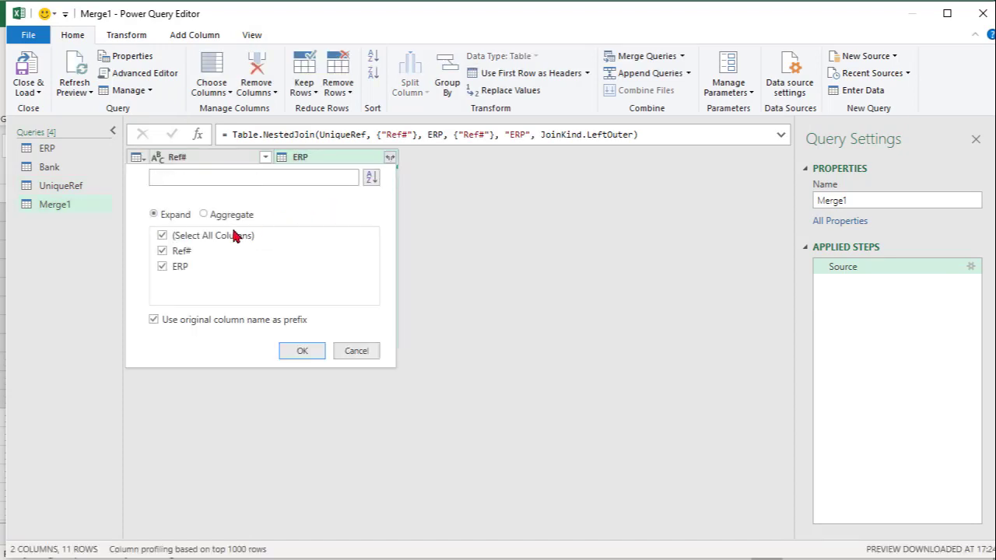
pyautogui.click(162, 252)
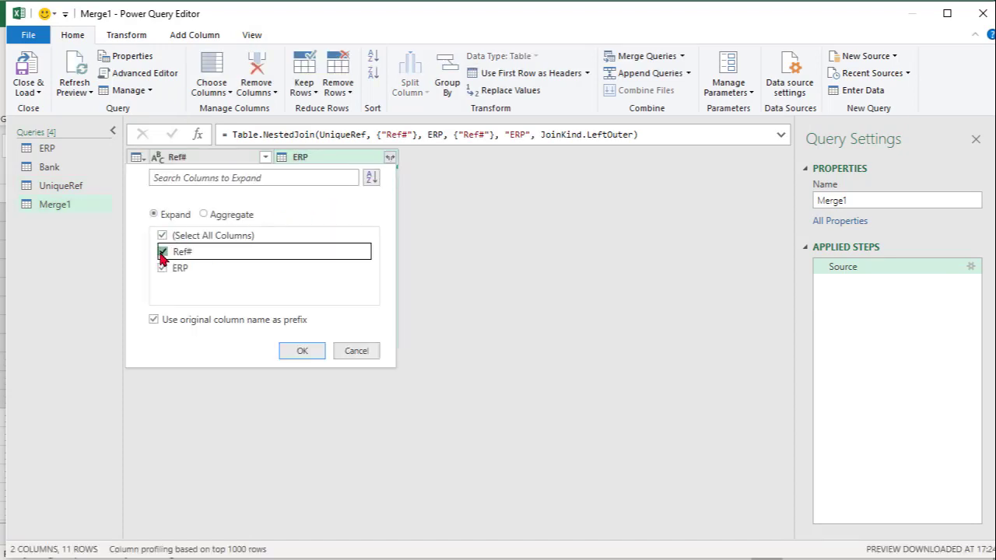
pyautogui.click(155, 319)
pyautogui.click(302, 351)
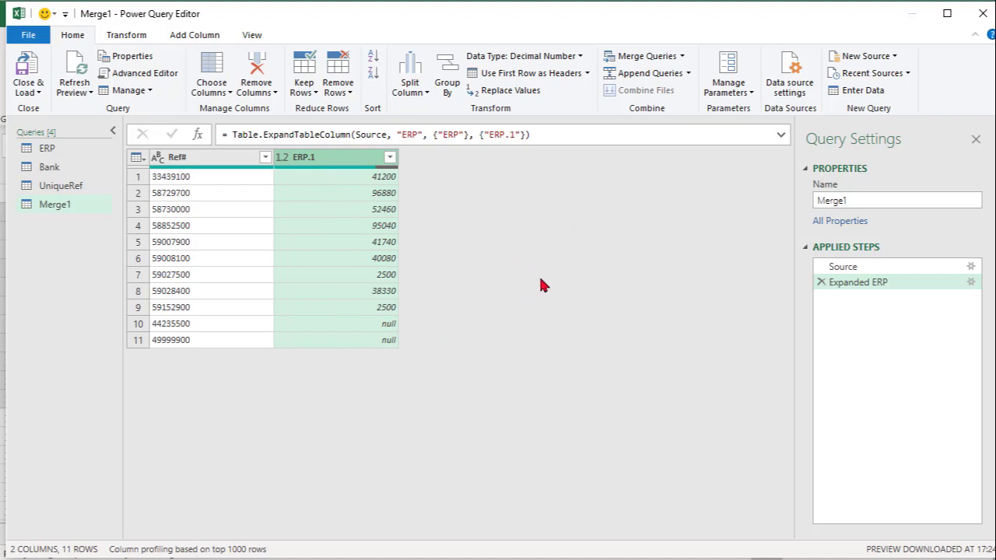
# Merge the Bank query into the current merged query, matching on Ref# with a Left Outer join
pyautogui.click(645, 59)
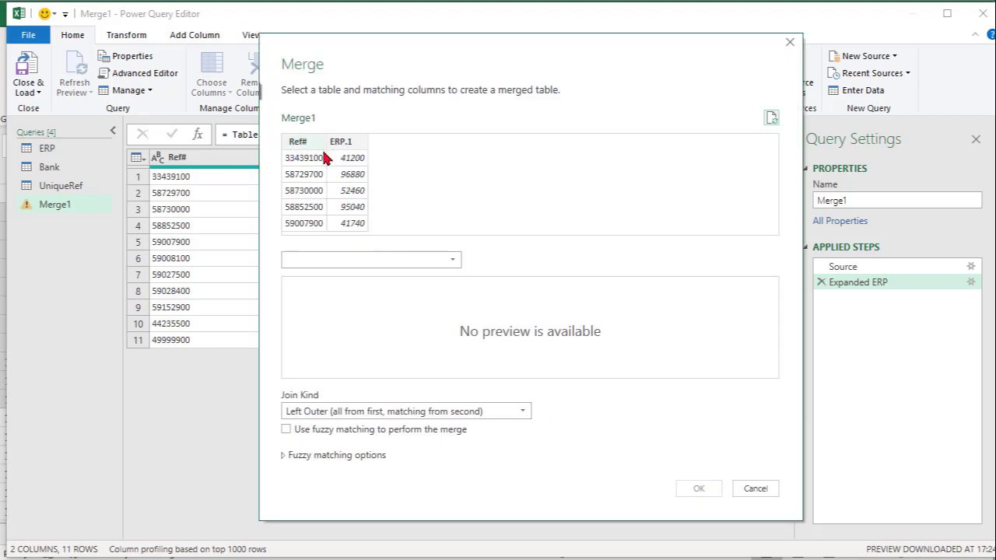
pyautogui.click(370, 258)
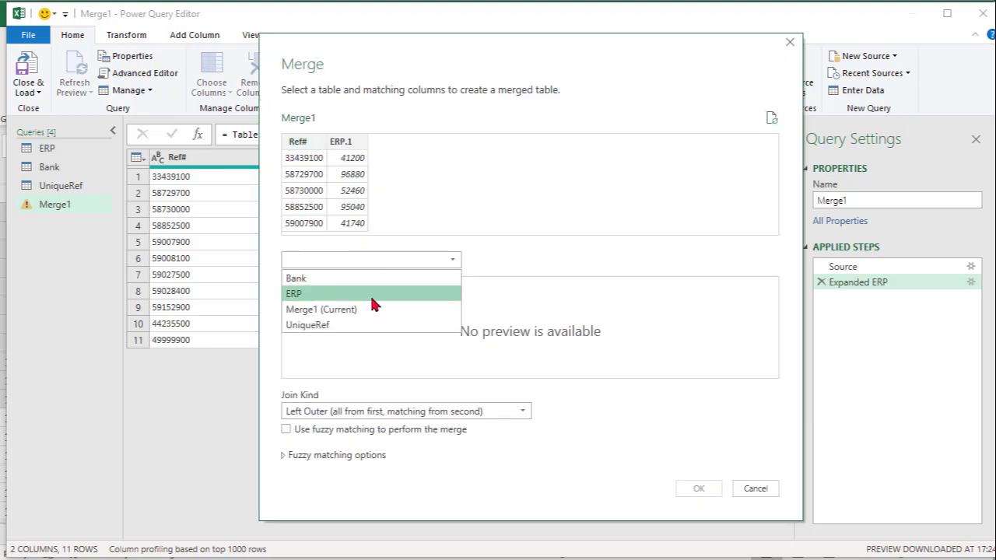
pyautogui.click(371, 280)
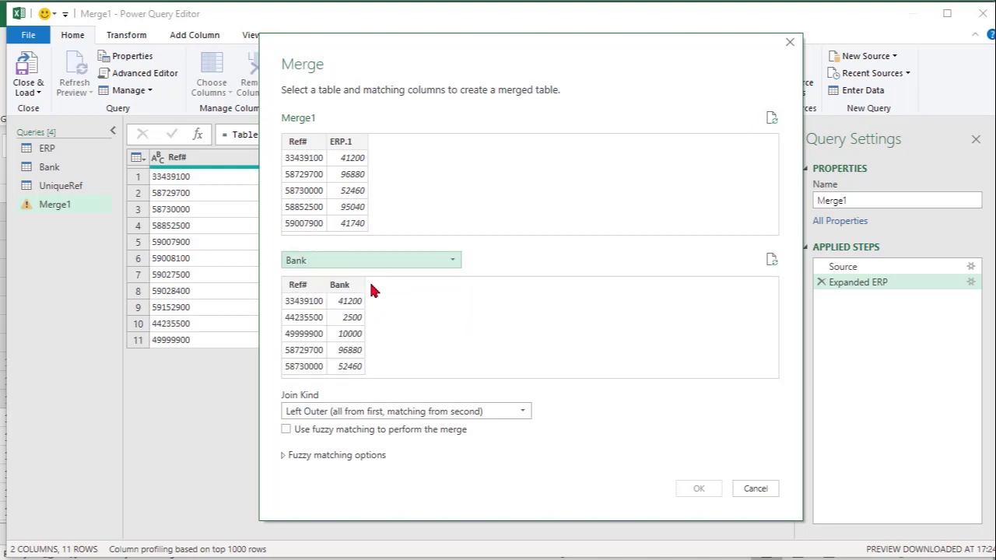
pyautogui.click(299, 142)
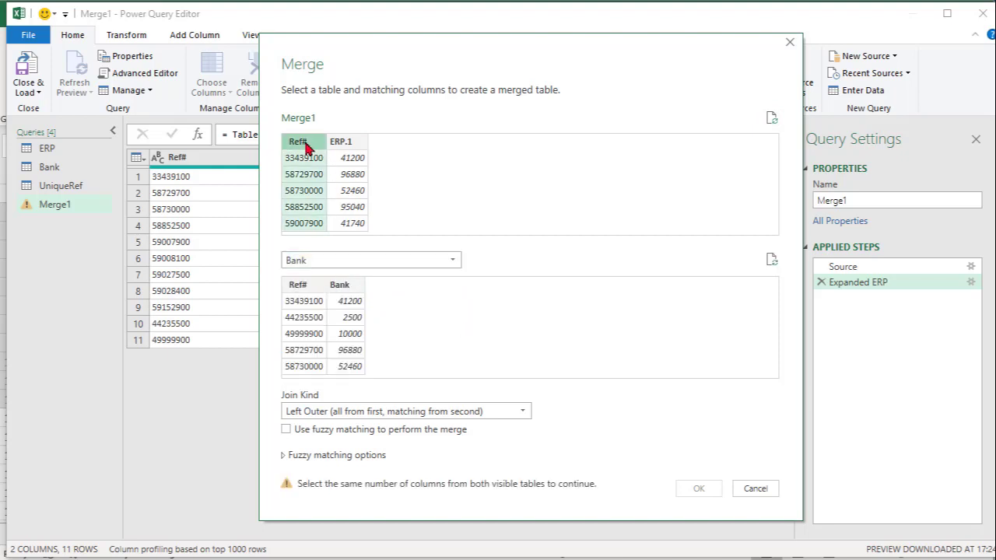
pyautogui.click(311, 287)
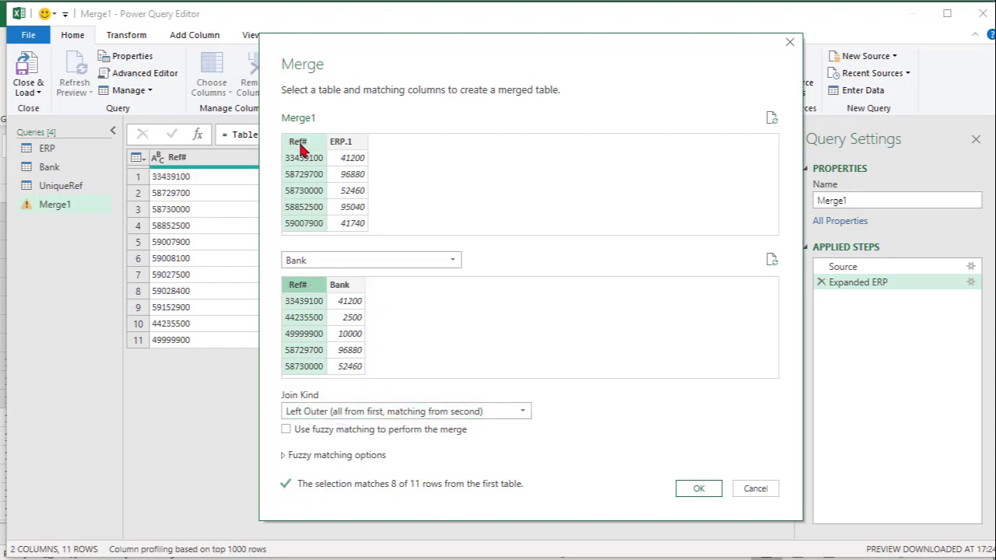
pyautogui.click(694, 489)
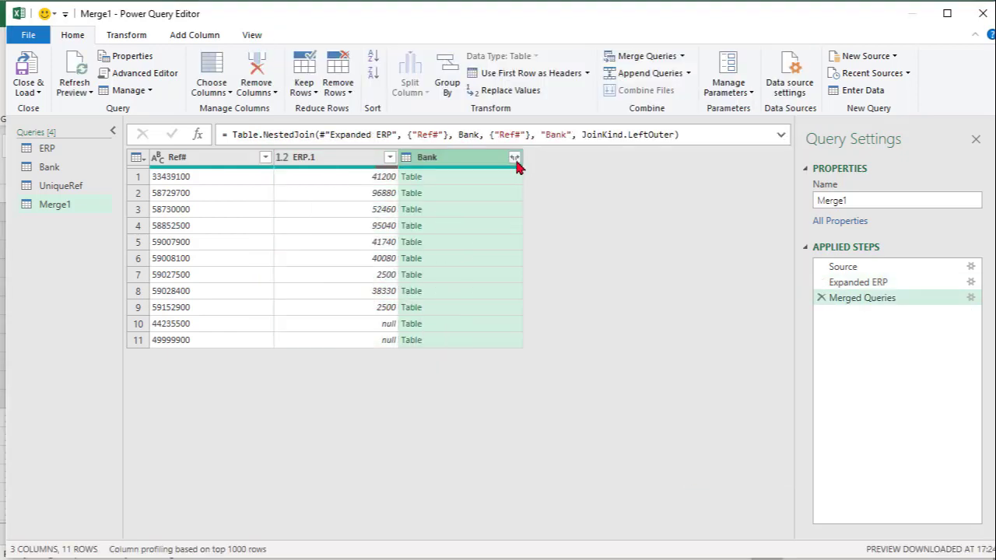
# Expand the merged Bank table column to only its Bank field, without a column name prefix
pyautogui.click(514, 158)
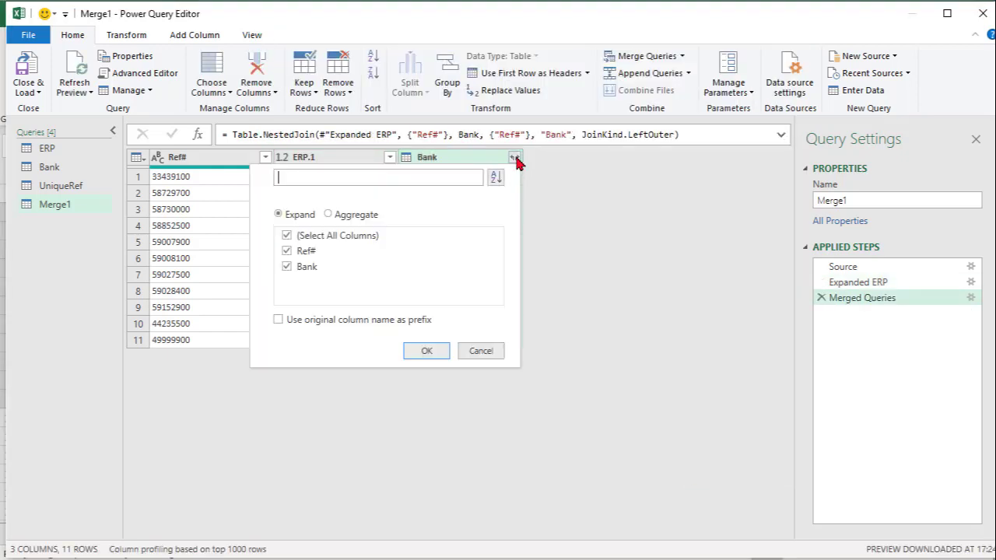
pyautogui.click(287, 235)
pyautogui.click(287, 267)
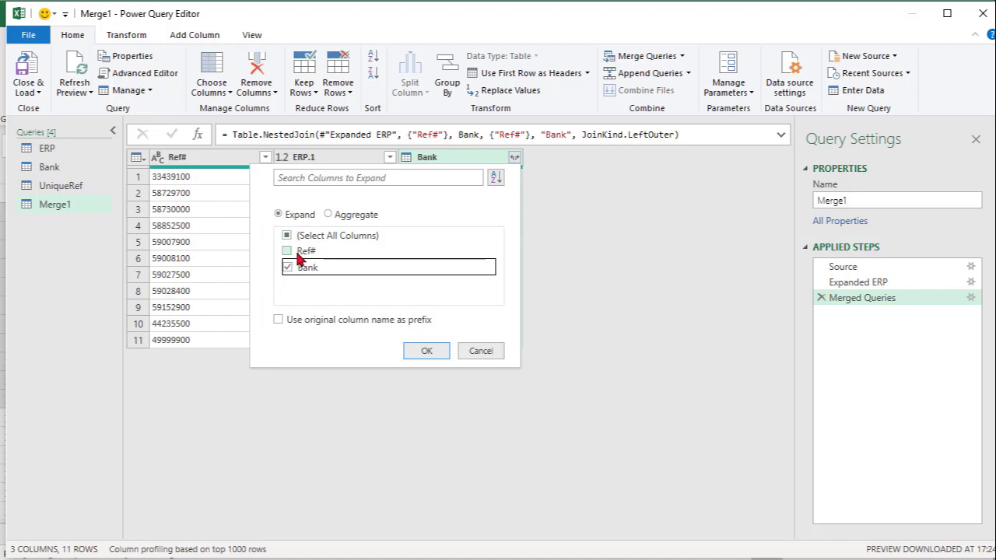
pyautogui.click(442, 356)
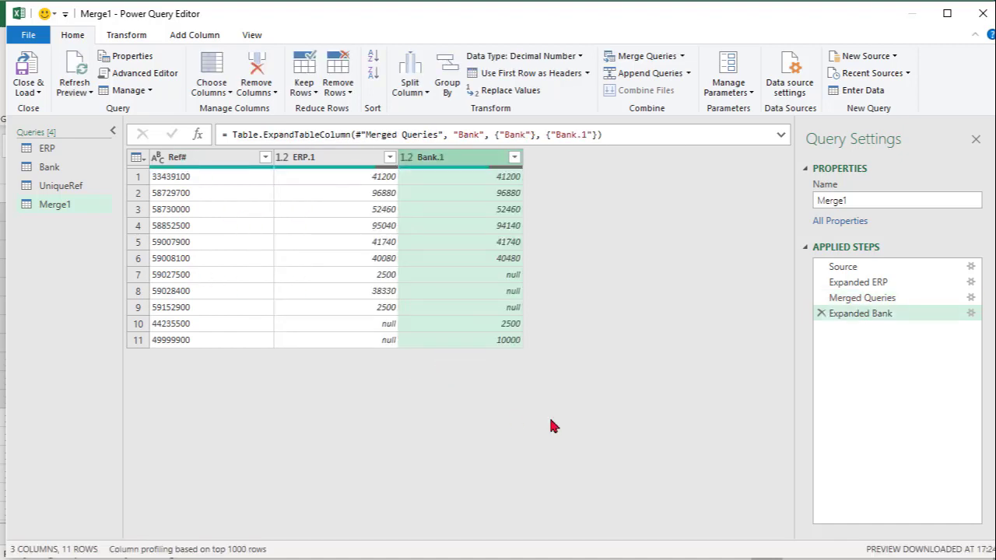
# Rename the merged query as Data
pyautogui.click(76, 204)
pyautogui.doubleClick(91, 212)
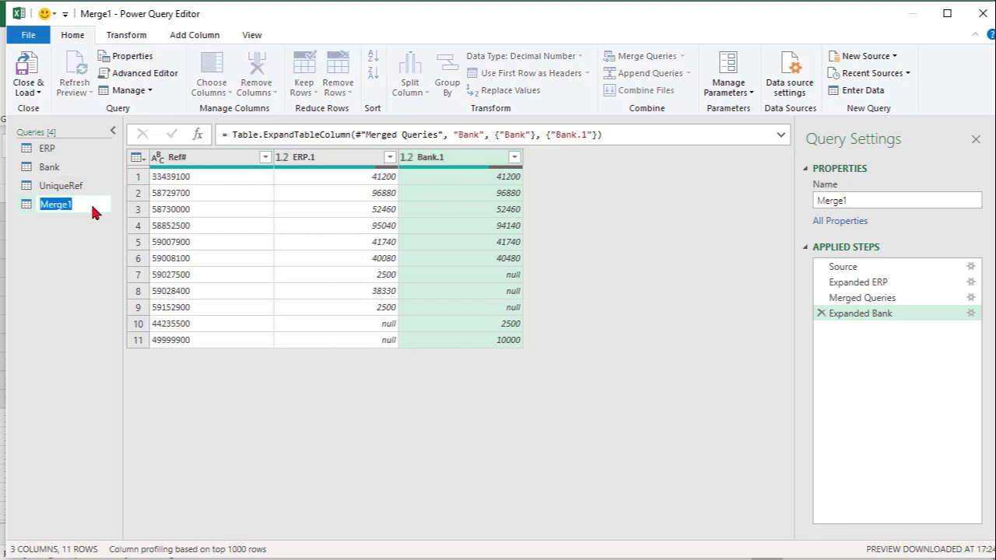
pyautogui.write('Data')
pyautogui.press('Return')
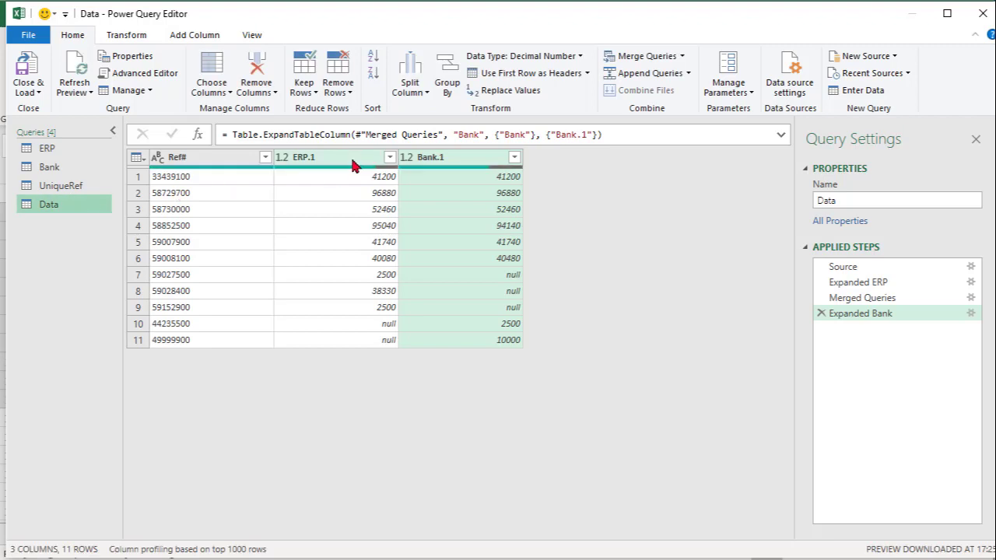
# Rename the two expanded amount columns of the Data query as ERP and Bank
pyautogui.doubleClick(362, 160)
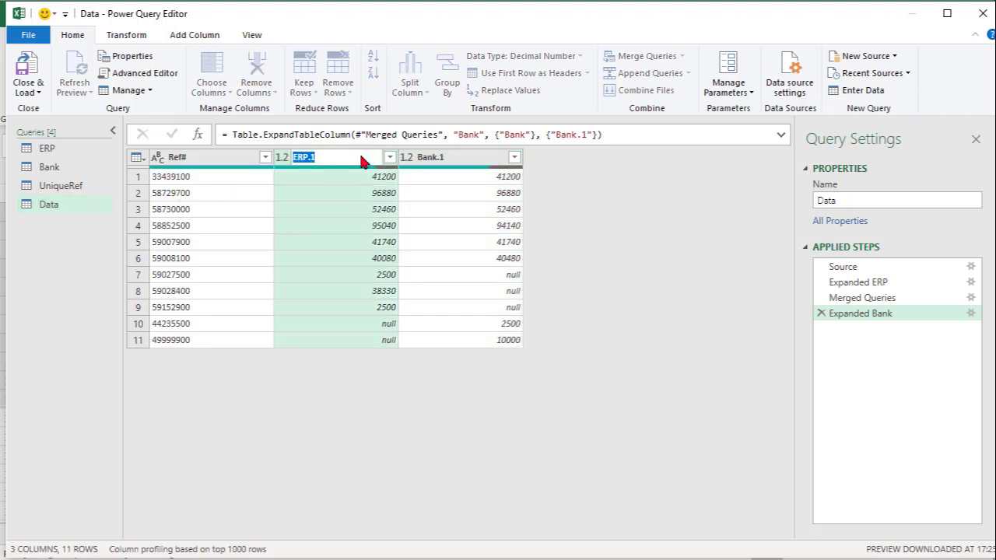
pyautogui.write('ERP')
pyautogui.press('Return')
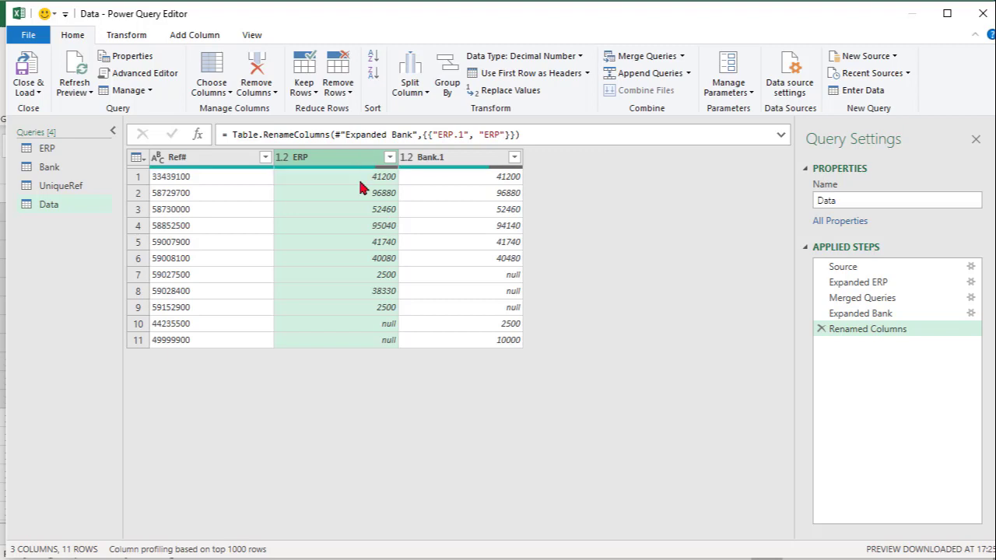
pyautogui.click(446, 159)
pyautogui.doubleClick(446, 159)
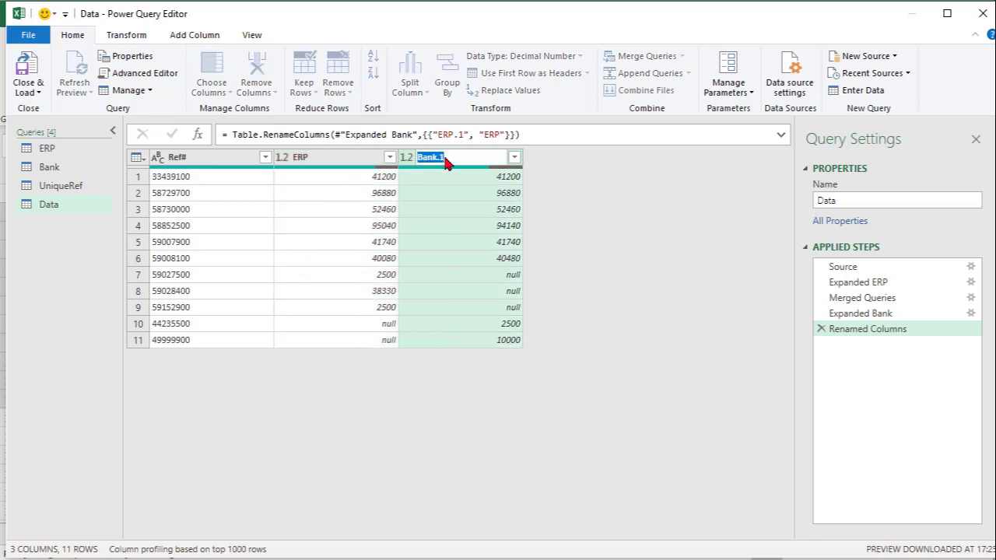
pyautogui.write('Ba')
pyautogui.press('Return')
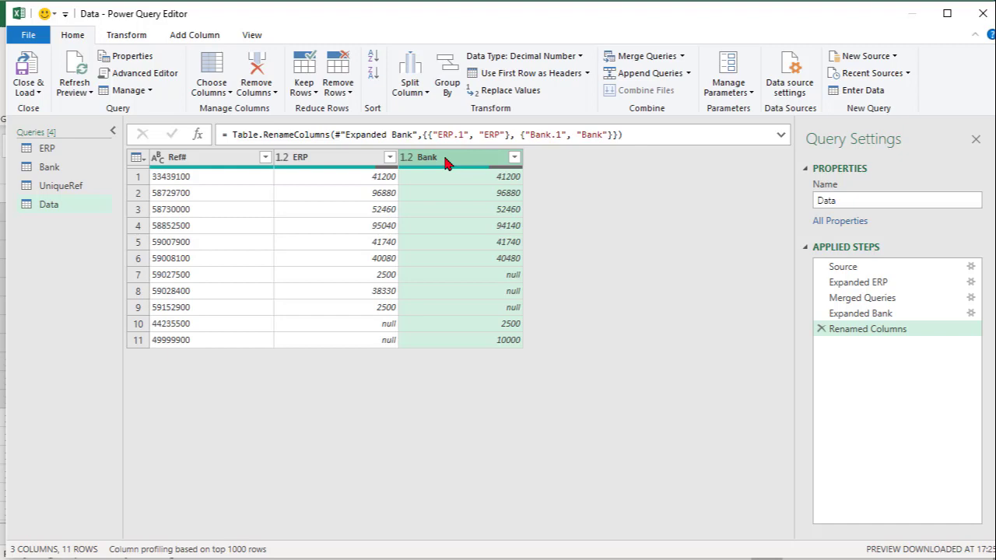
# Replace the null values with 0 in the ERP column and in the Bank column
pyautogui.click(342, 159)
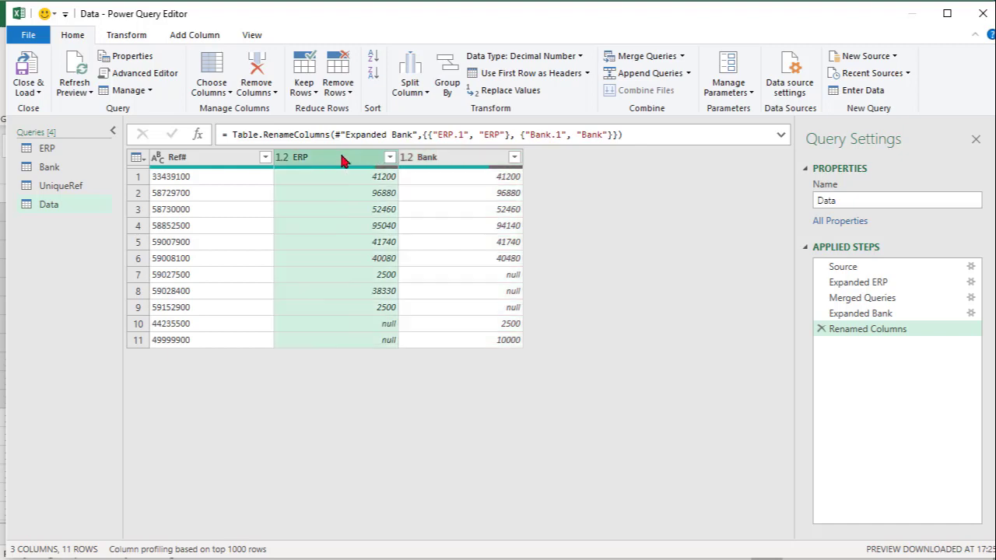
pyautogui.click(517, 95)
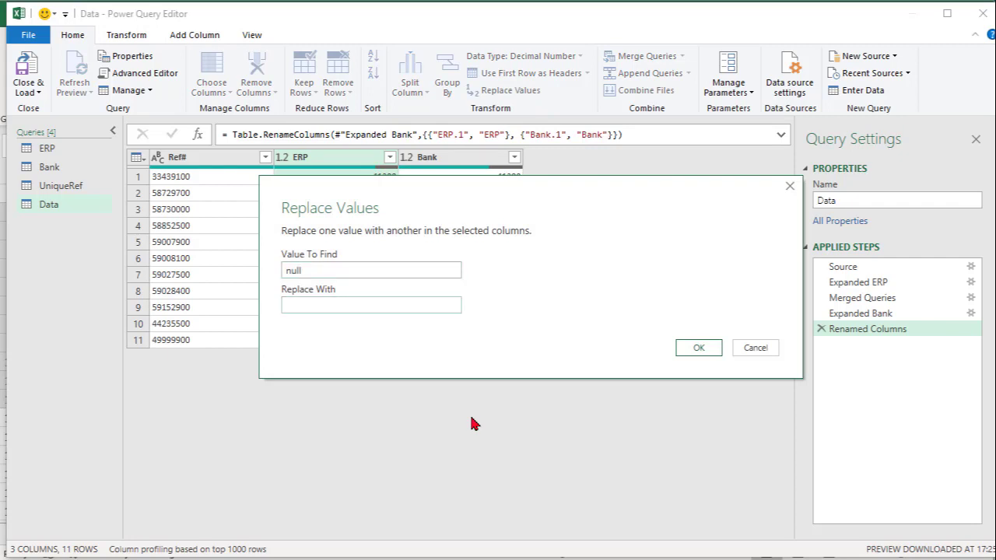
pyautogui.click(699, 349)
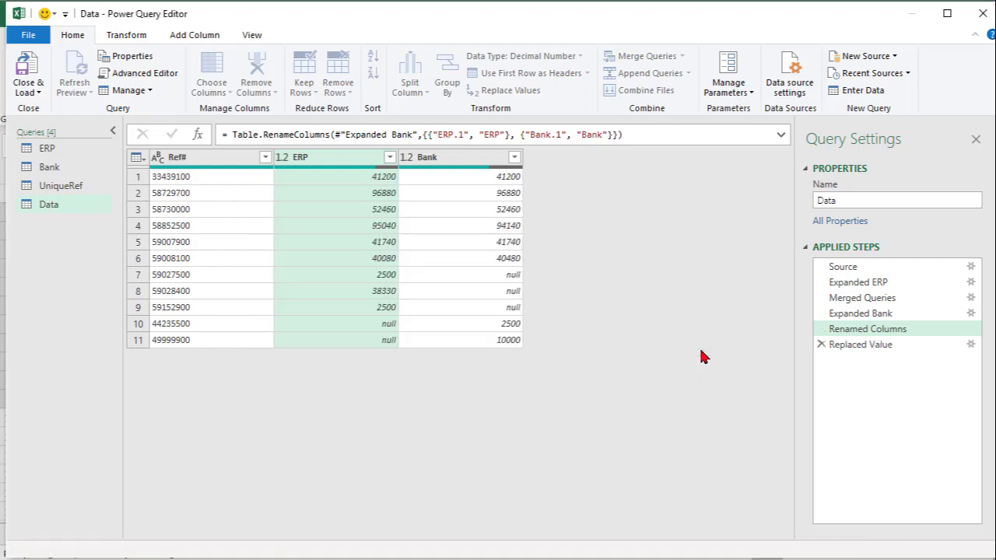
pyautogui.click(486, 159)
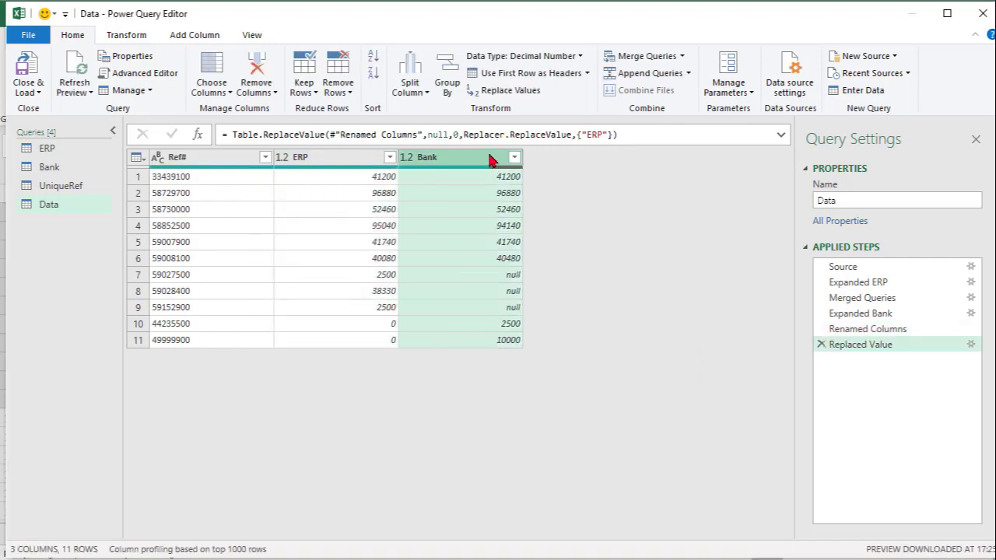
pyautogui.click(476, 92)
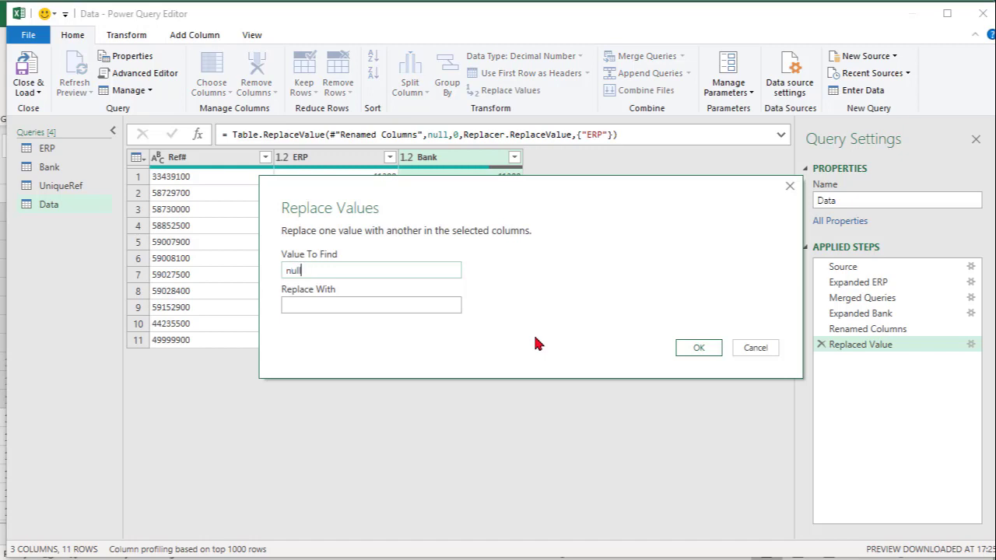
pyautogui.click(692, 348)
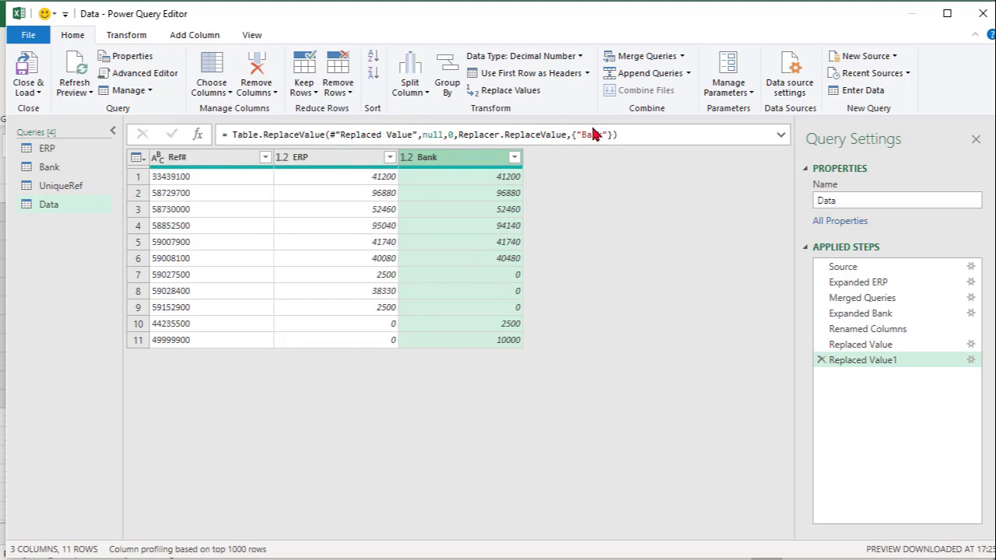
# Add a column to the Data query that subtracts the ERP column from the Bank column
pyautogui.click(192, 37)
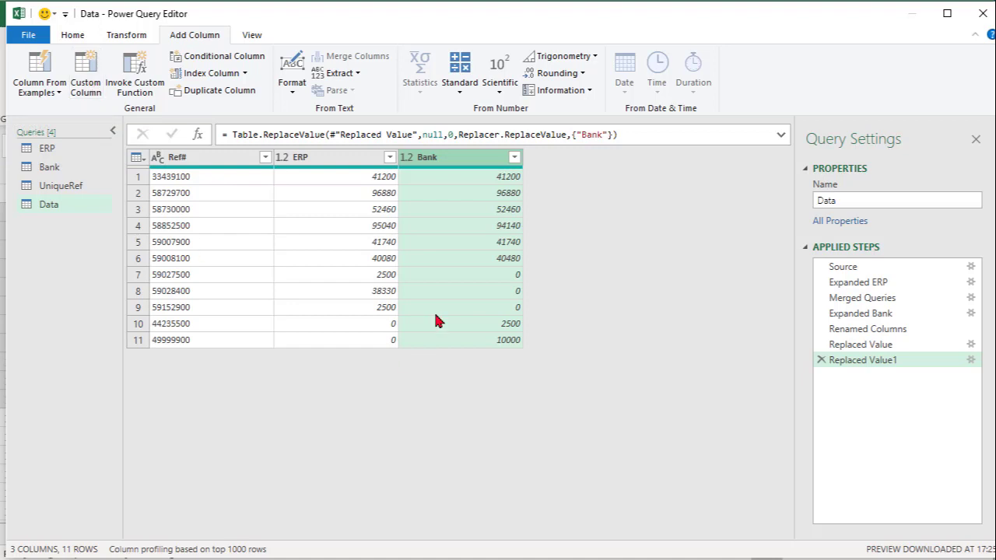
pyautogui.click(463, 89)
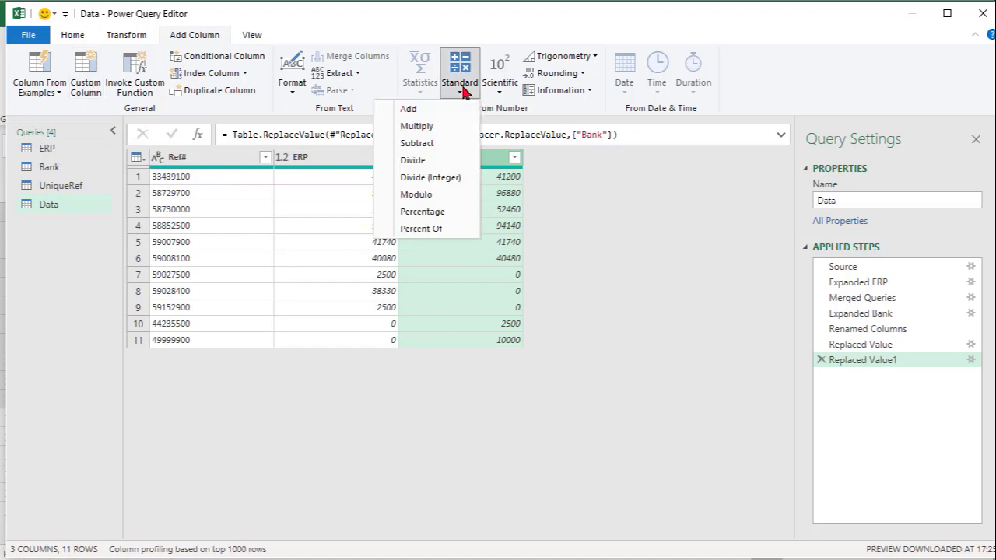
pyautogui.click(454, 144)
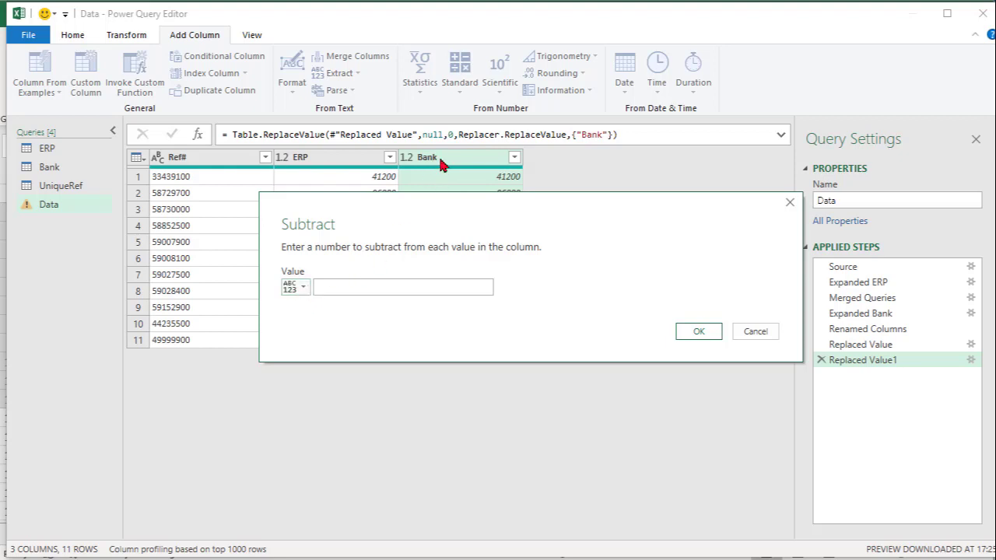
pyautogui.click(306, 290)
pyautogui.click(319, 323)
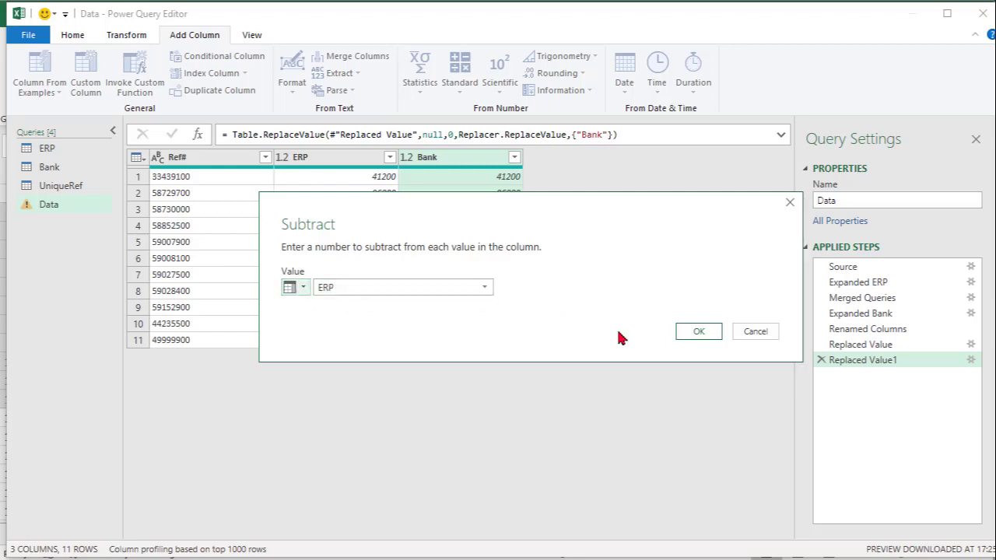
pyautogui.click(702, 333)
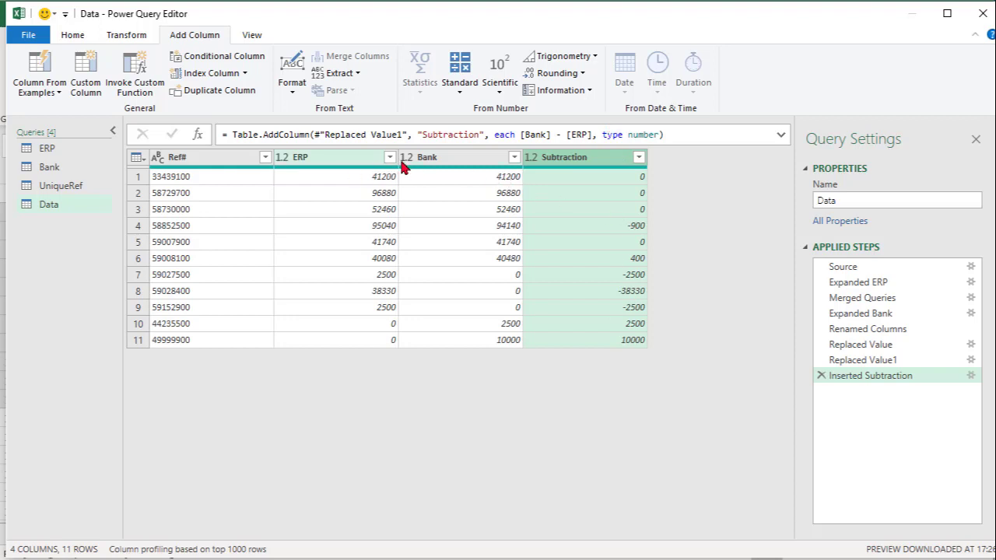
# Rename the new subtraction column as Diff
pyautogui.doubleClick(564, 161)
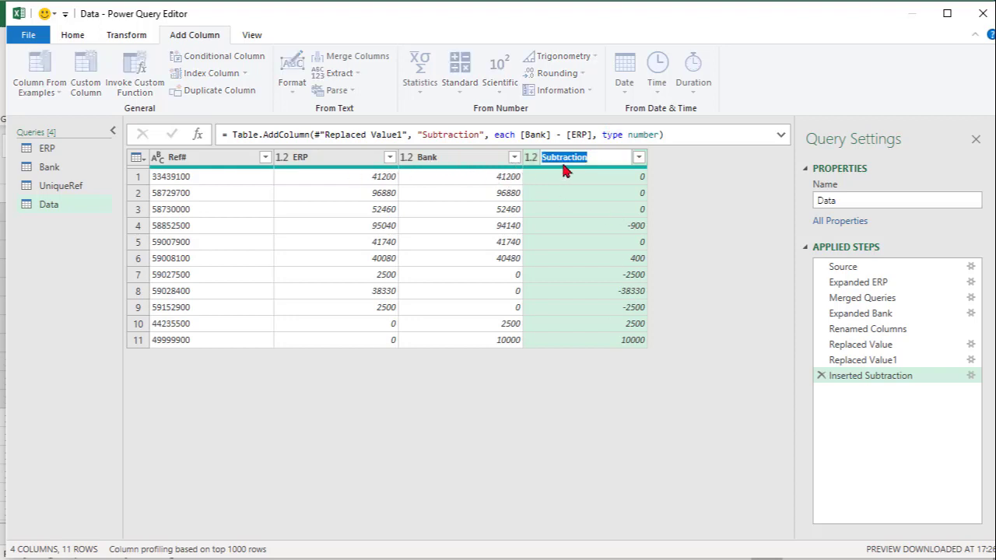
pyautogui.write('Diff')
pyautogui.press('Return')
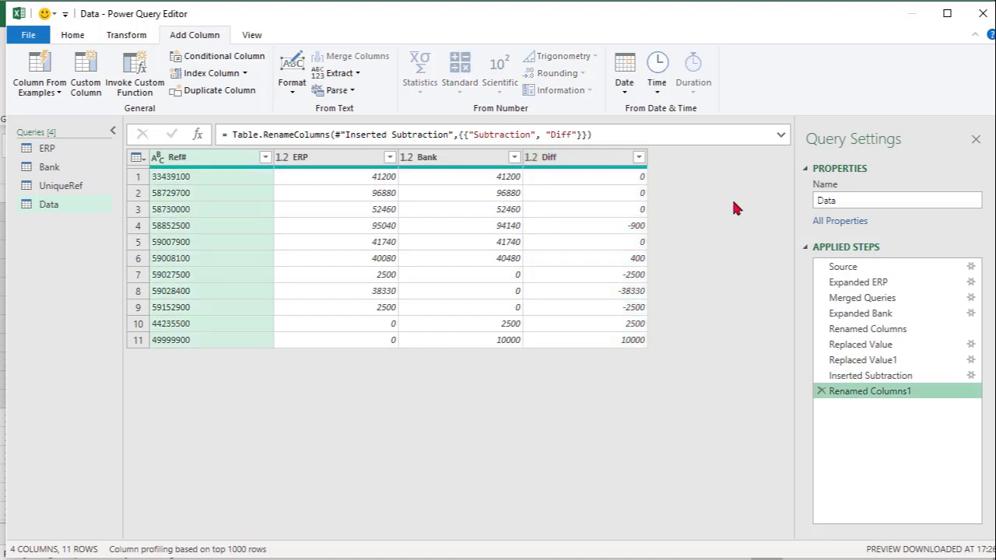
# Start a conditional column named Remarks with a first clause returning "Available only in Bank" when ERP equals 0
pyautogui.click(209, 58)
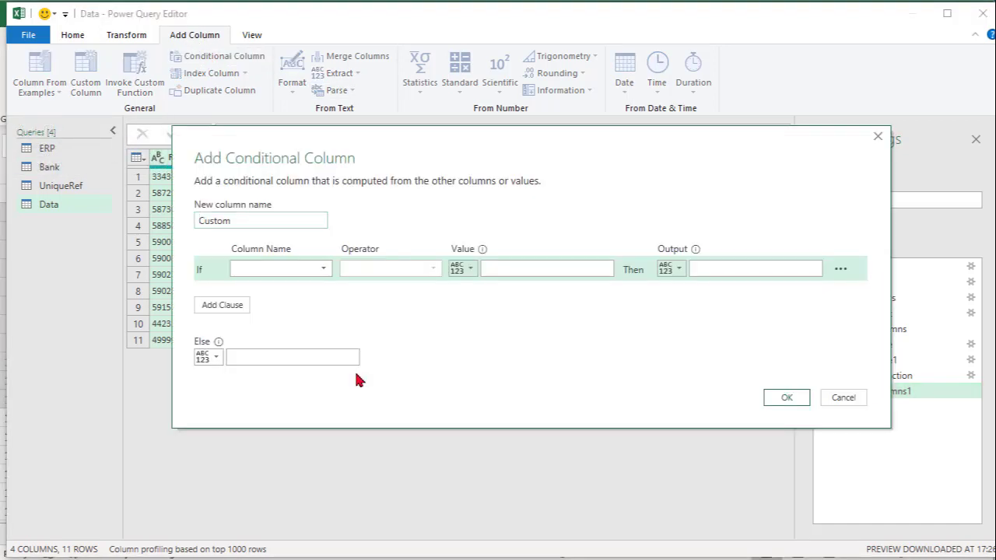
pyautogui.doubleClick(268, 222)
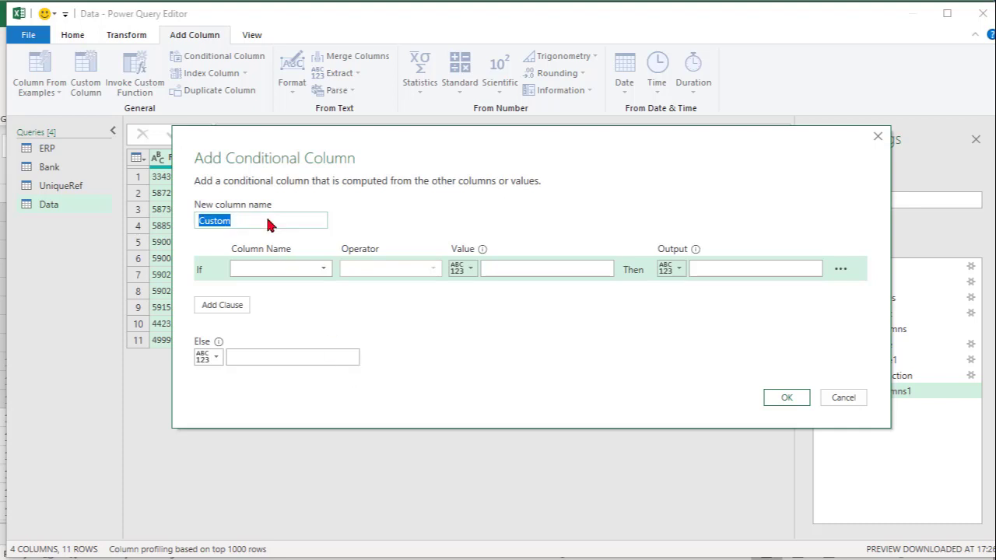
pyautogui.write('Remarks')
pyautogui.click(309, 276)
pyautogui.click(302, 302)
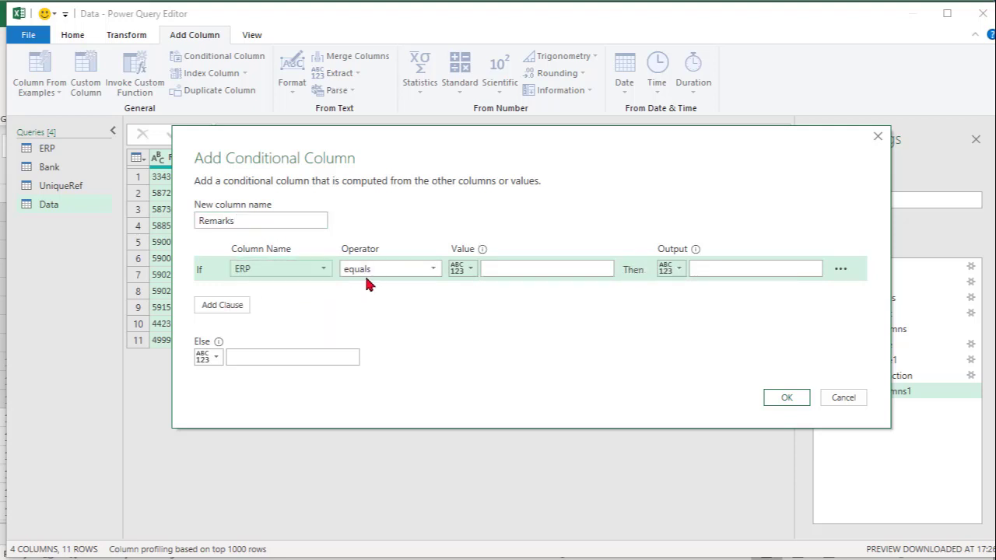
pyautogui.click(532, 268)
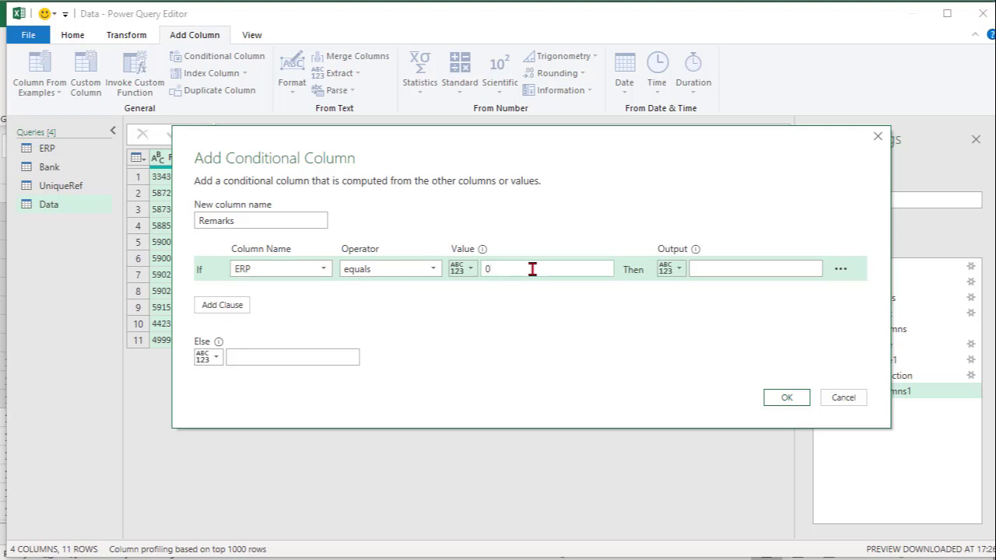
pyautogui.click(729, 268)
# Add an else-if clause to the Remarks column returning "Available only in ERP" when Bank equals 0
pyautogui.click(236, 306)
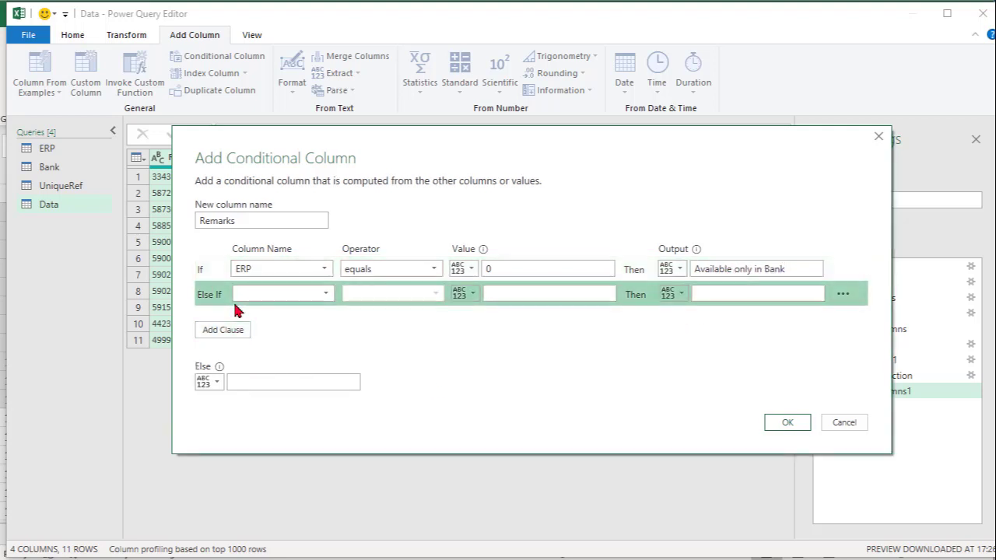
pyautogui.click(278, 300)
pyautogui.click(284, 342)
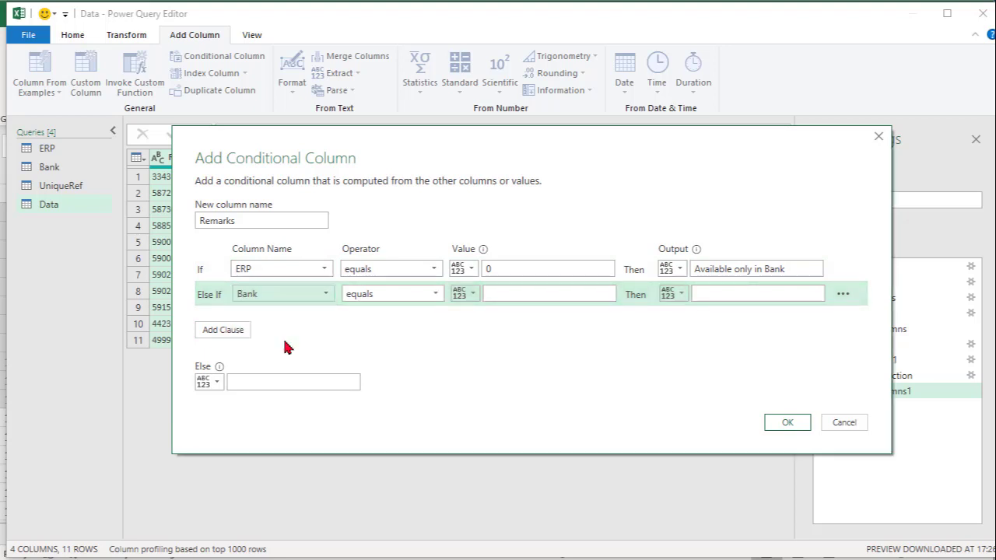
pyautogui.click(491, 294)
pyautogui.write('0')
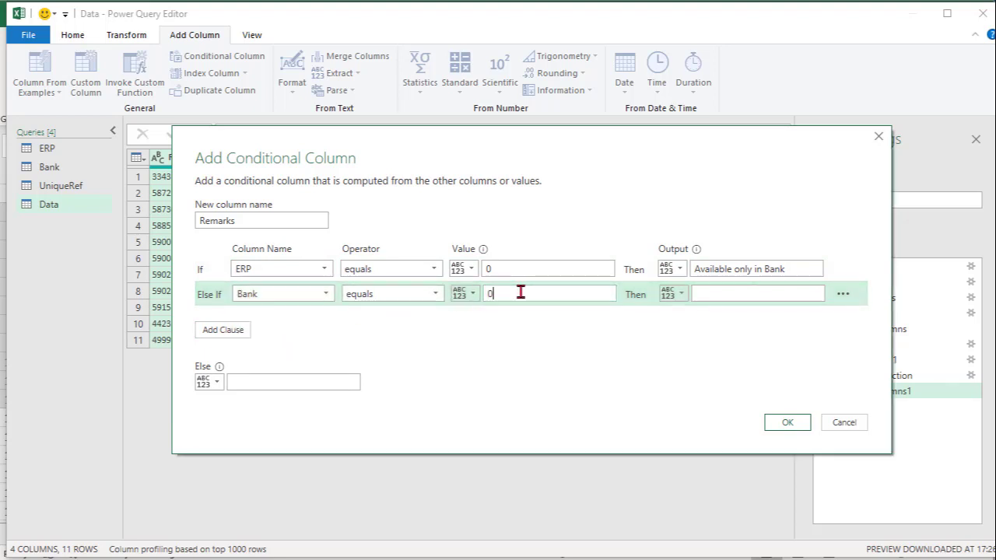
pyautogui.click(730, 294)
pyautogui.write('Available only in ERP')
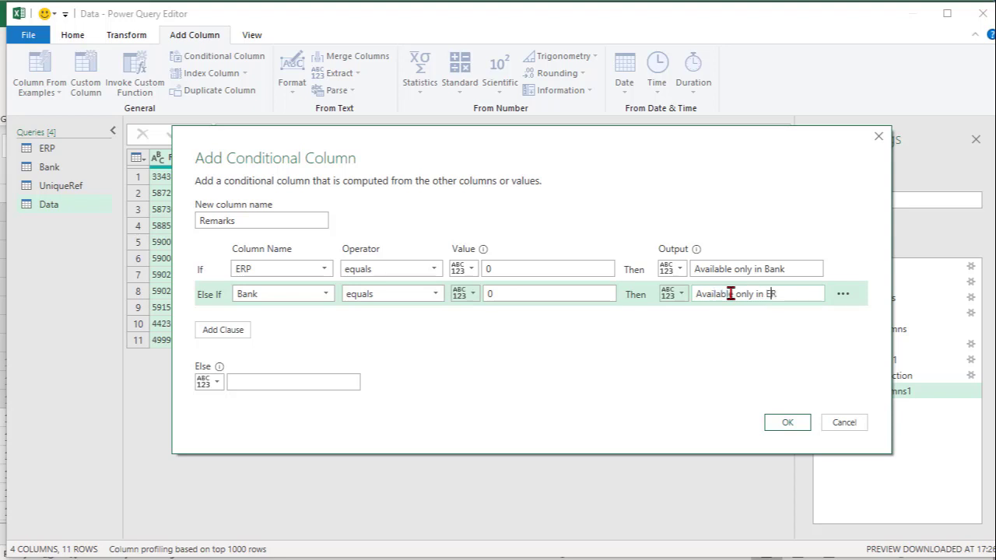
# Add a third clause to the Remarks column returning "Reconciled" when Diff equals 0
pyautogui.click(230, 331)
pyautogui.click(291, 321)
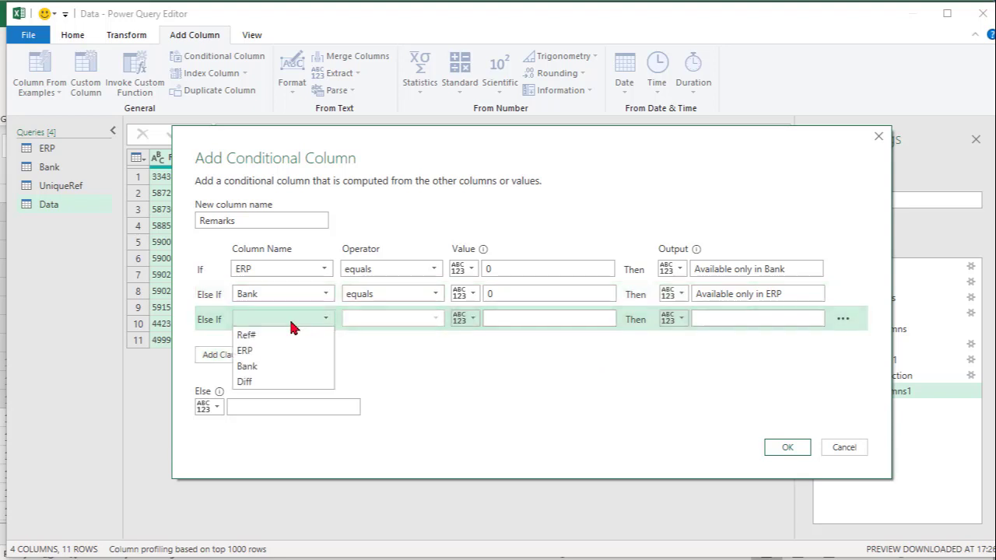
pyautogui.click(294, 381)
pyautogui.click(515, 318)
pyautogui.write('0')
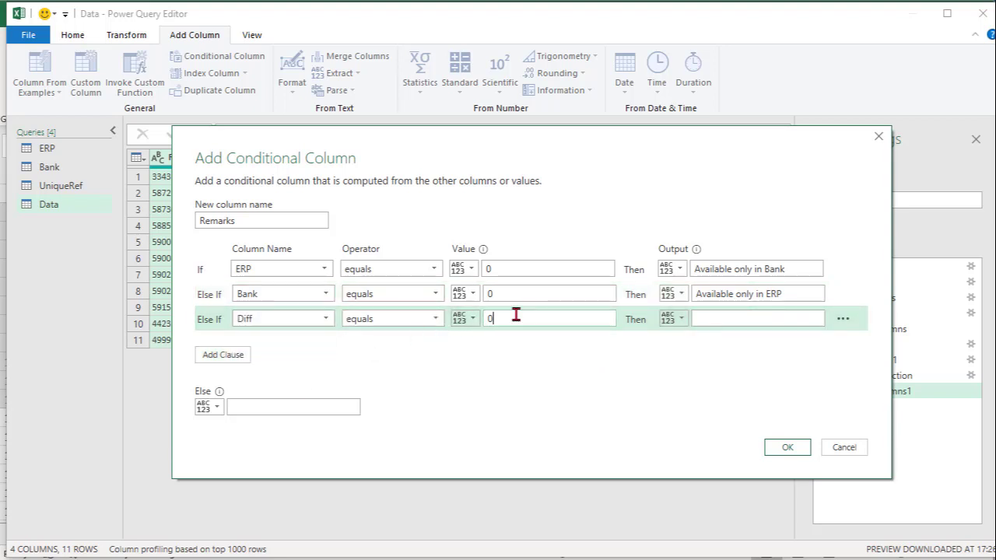
pyautogui.click(709, 317)
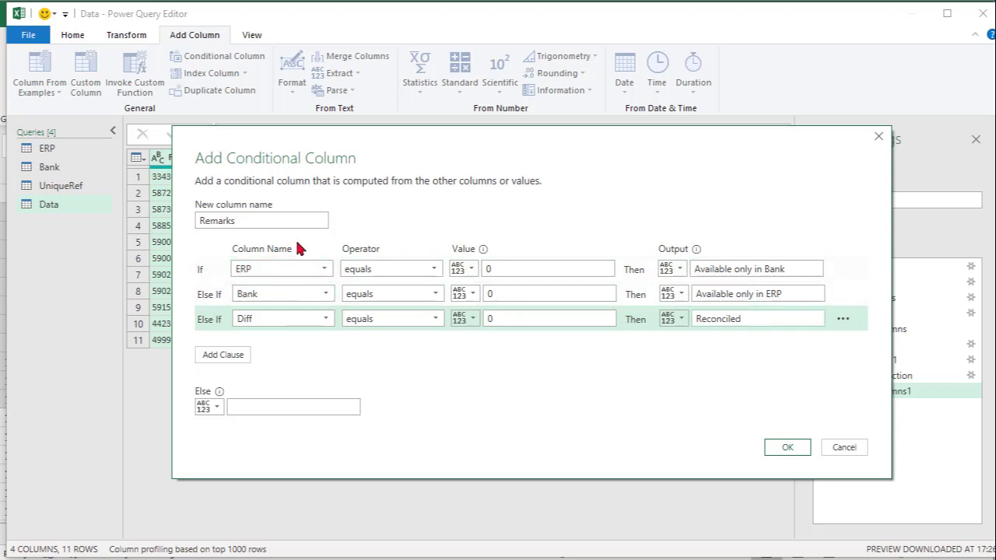
# Set the else output to "Available in both but with Diff" and create the Remarks conditional column
pyautogui.click(273, 405)
pyautogui.write('Available in both but with Diff')
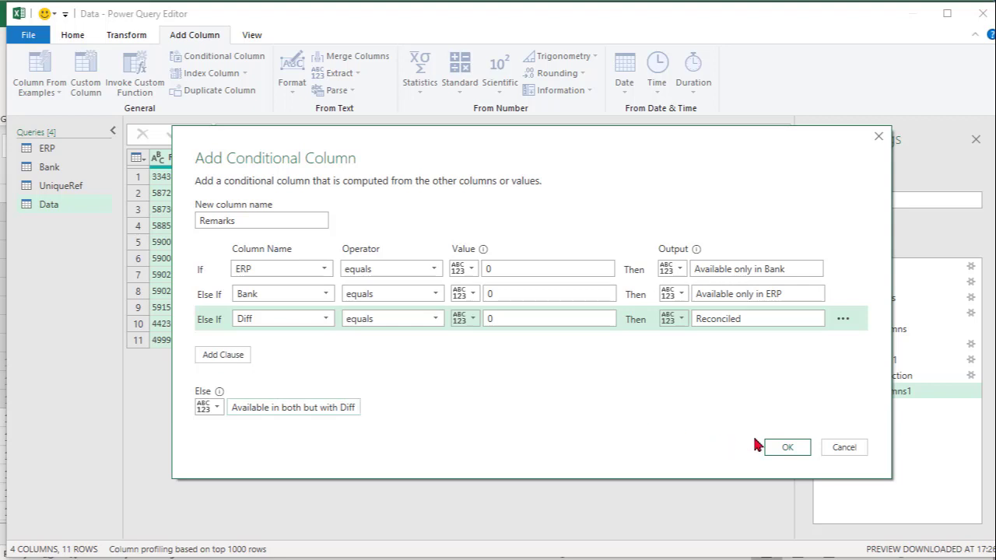
pyautogui.click(788, 448)
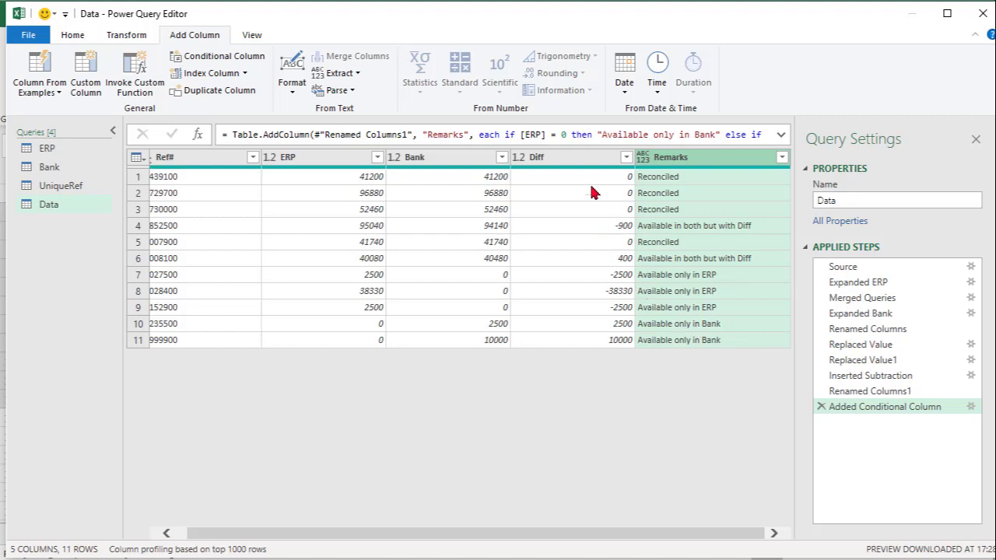
# Create a reference of the Data query and name it DraftRecon
pyautogui.rightClick(56, 209)
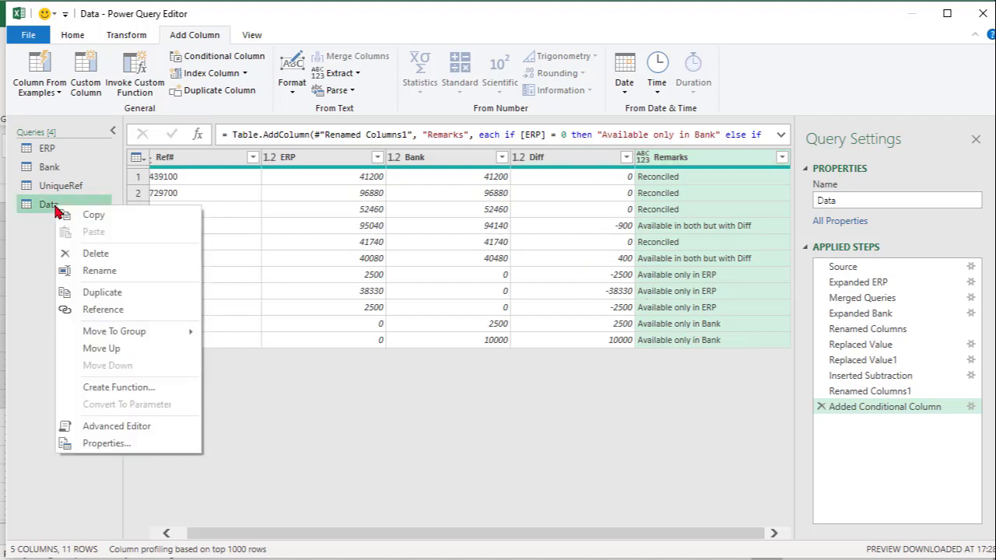
pyautogui.click(84, 309)
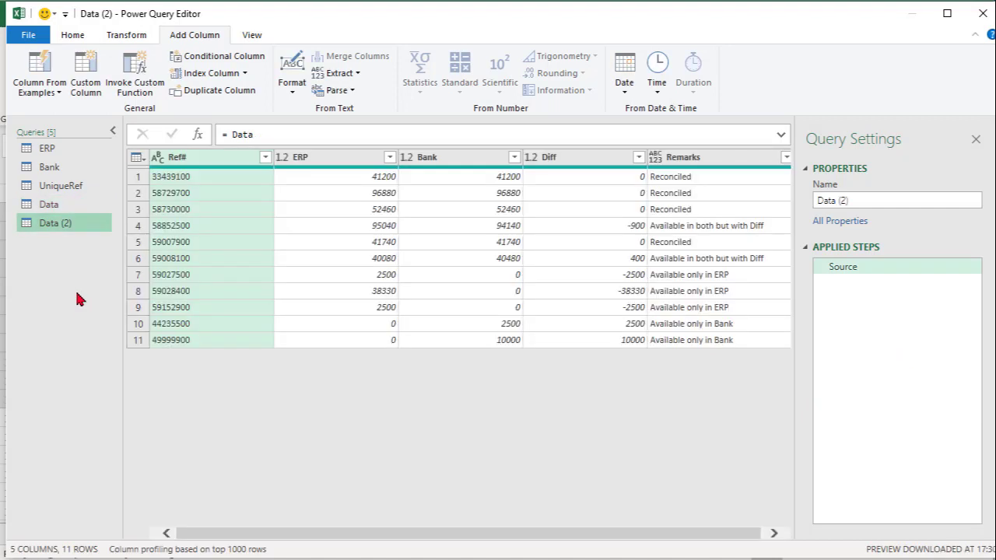
pyautogui.press('F2')
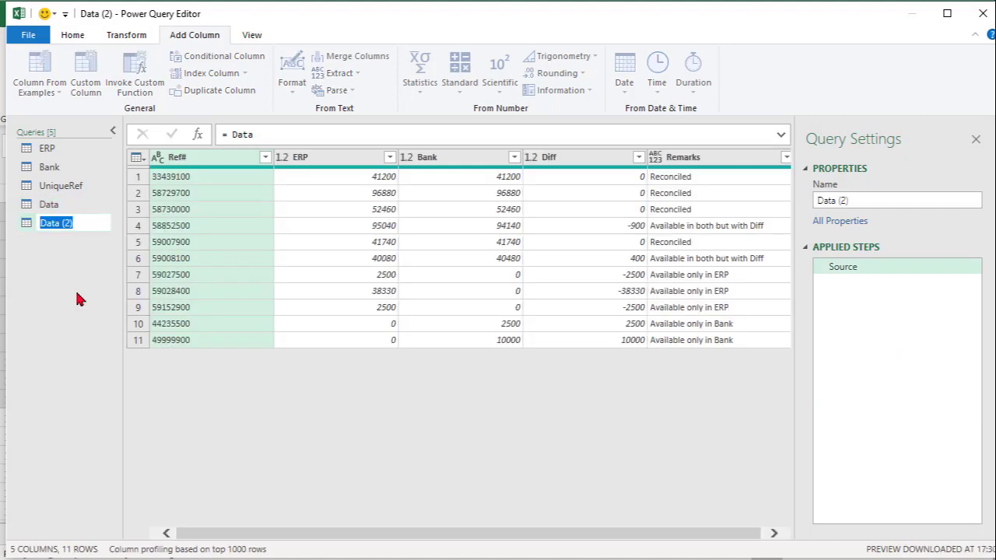
pyautogui.write('DraftRecon')
pyautogui.press('Return')
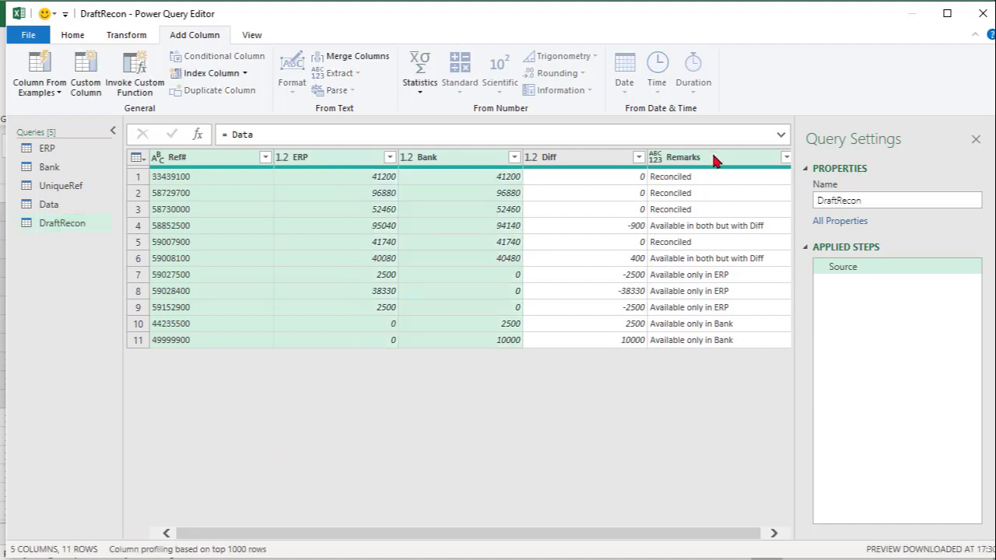
# Group the DraftRecon query by Remarks with a new column named Amount that sums the Diff column
pyautogui.click(716, 159)
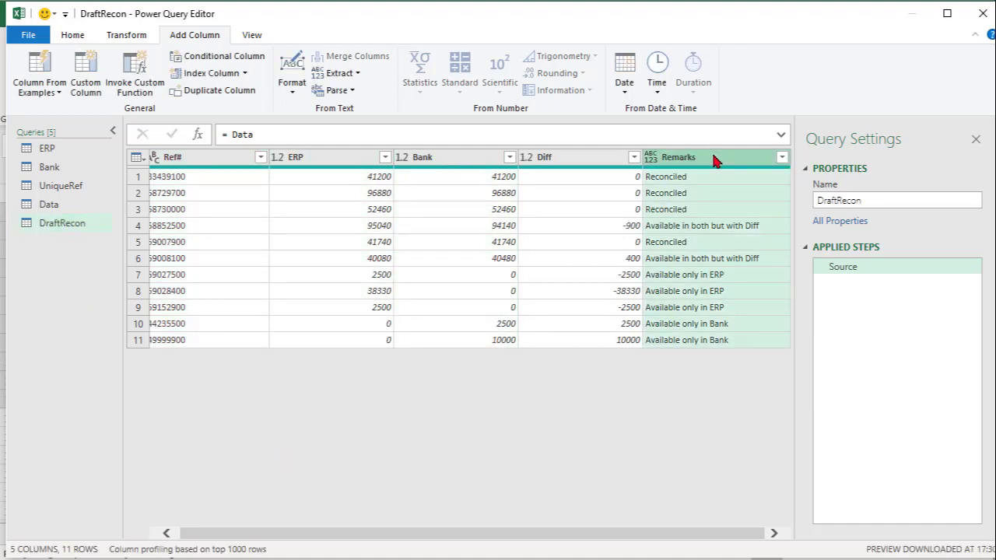
pyautogui.click(78, 36)
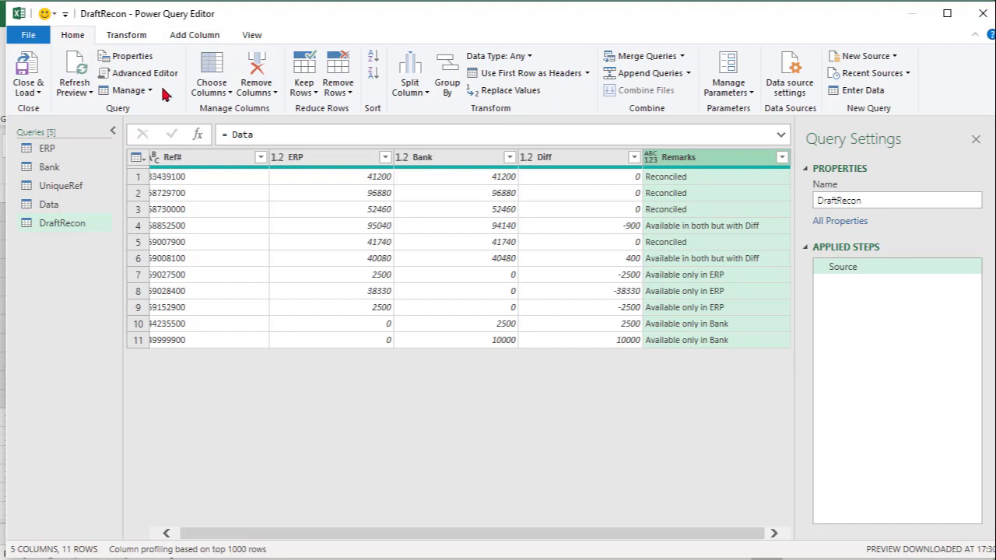
pyautogui.click(446, 97)
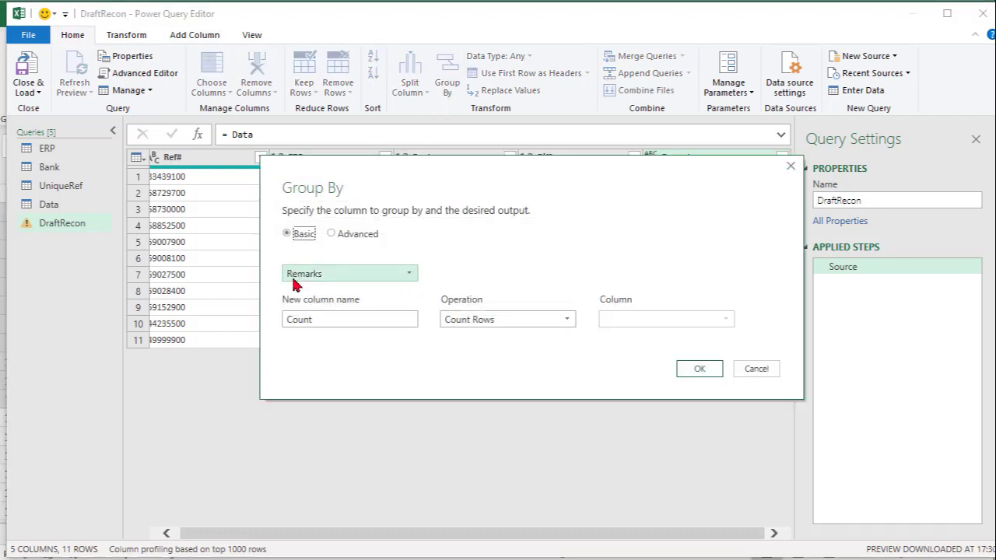
pyautogui.doubleClick(352, 316)
pyautogui.write('Am')
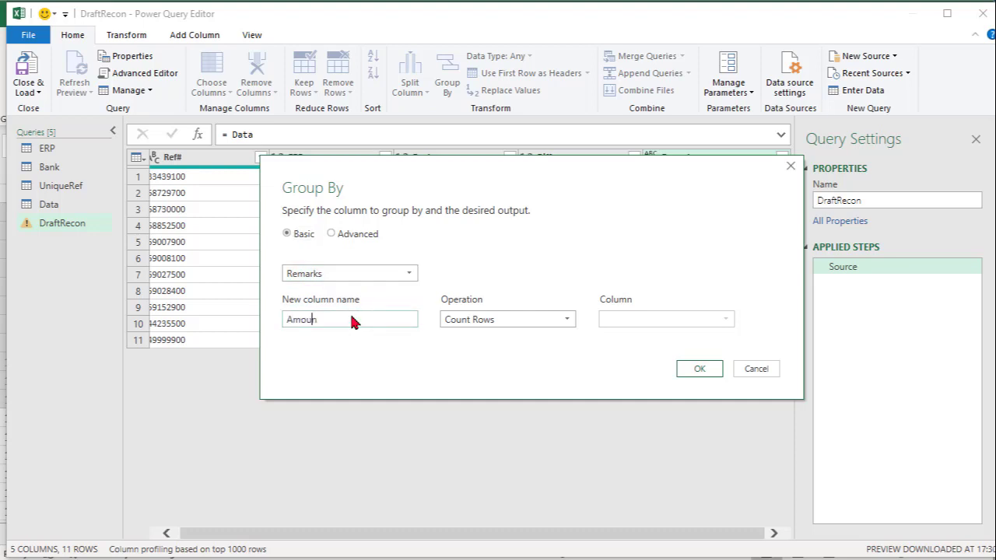
pyautogui.click(565, 319)
pyautogui.click(519, 340)
pyautogui.click(643, 322)
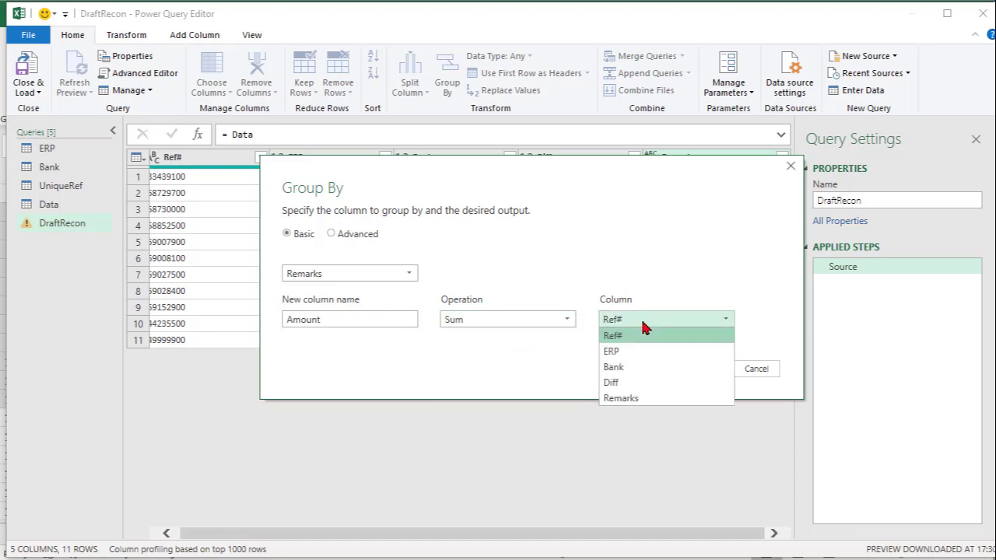
pyautogui.click(653, 382)
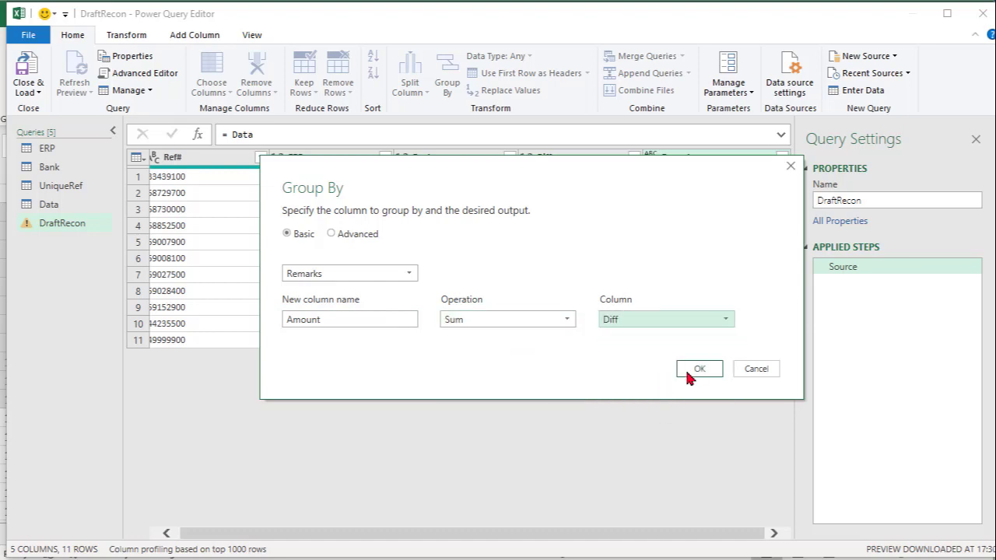
pyautogui.click(700, 369)
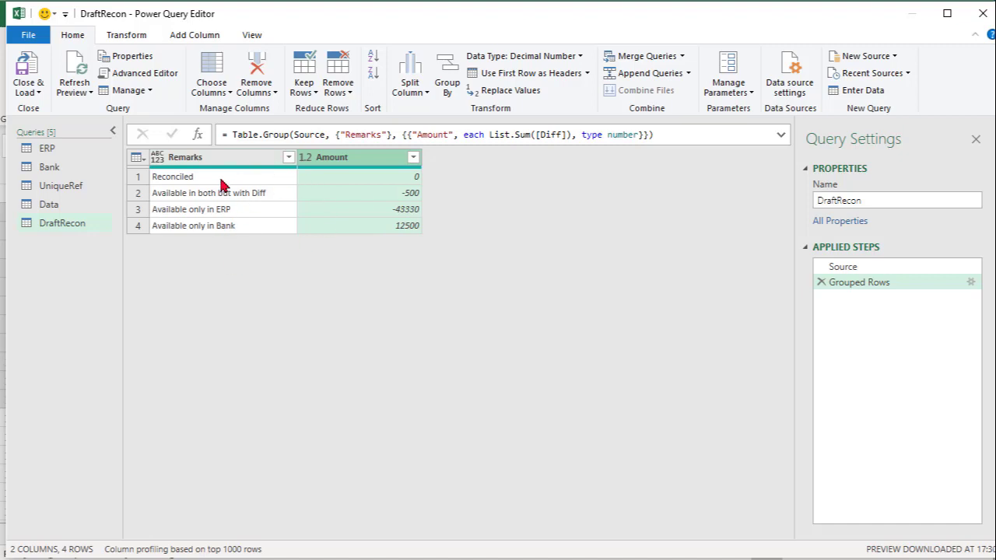
# Filter the Remarks column of DraftRecon to exclude the Reconciled rows
pyautogui.click(288, 159)
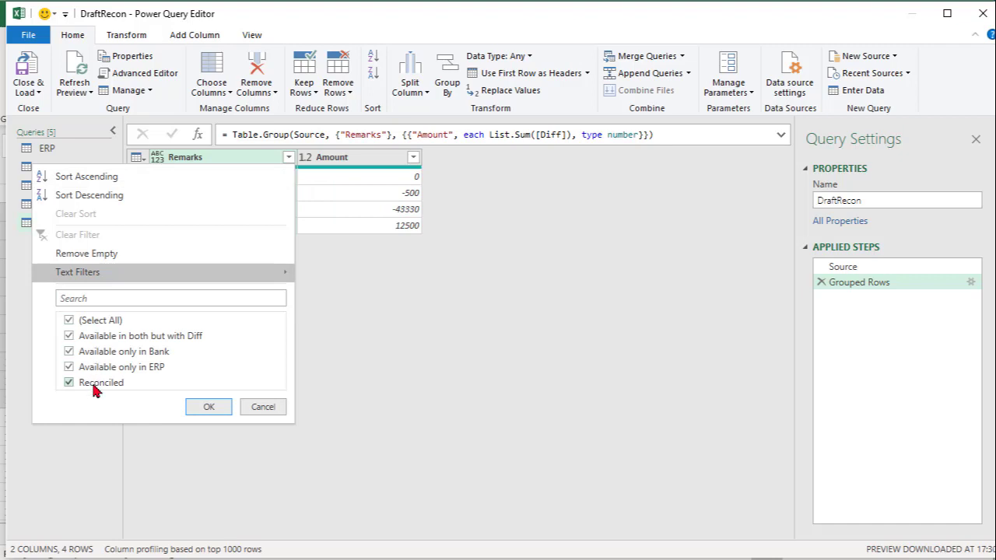
pyautogui.click(94, 388)
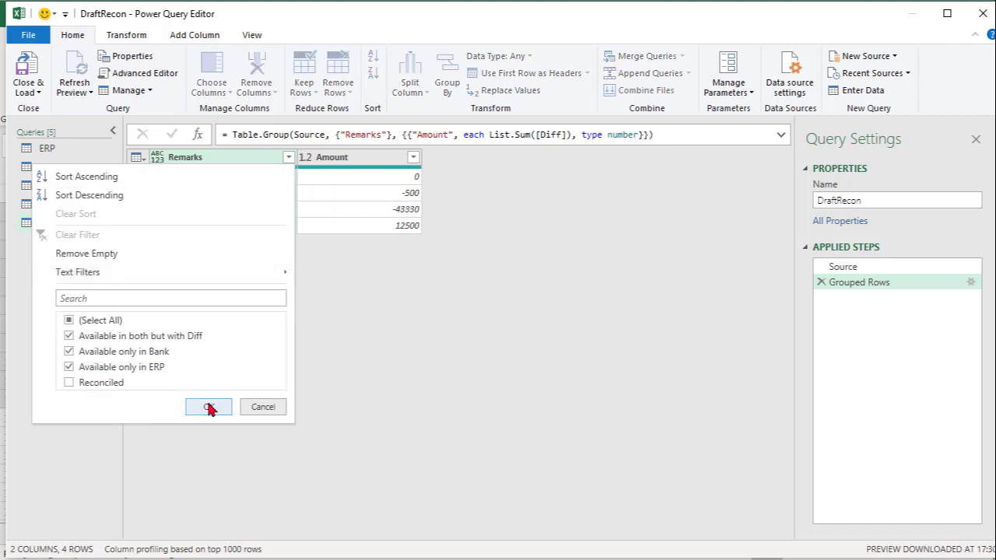
pyautogui.click(206, 406)
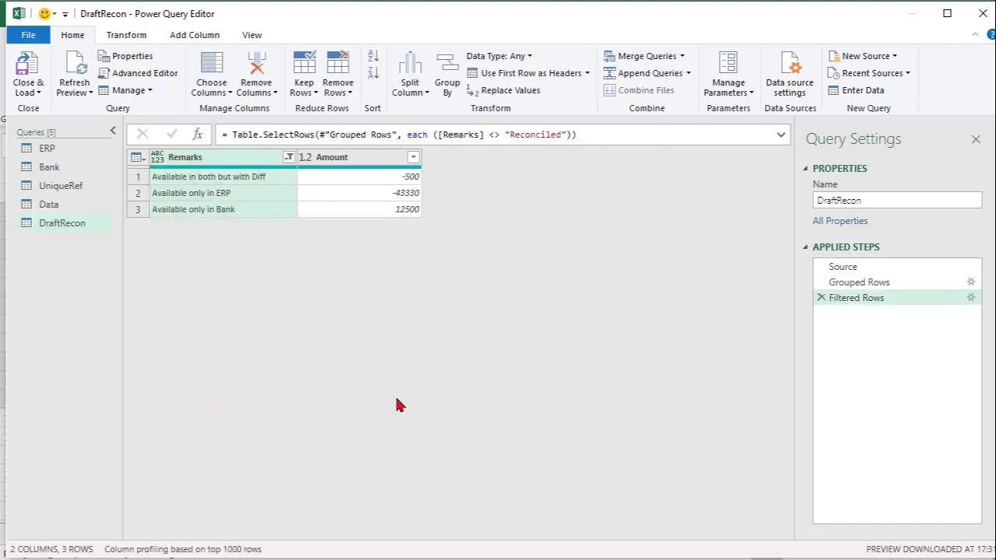
# Rename the Remarks column of DraftRecon to Particulars and sort the rows by it in descending order
pyautogui.doubleClick(179, 159)
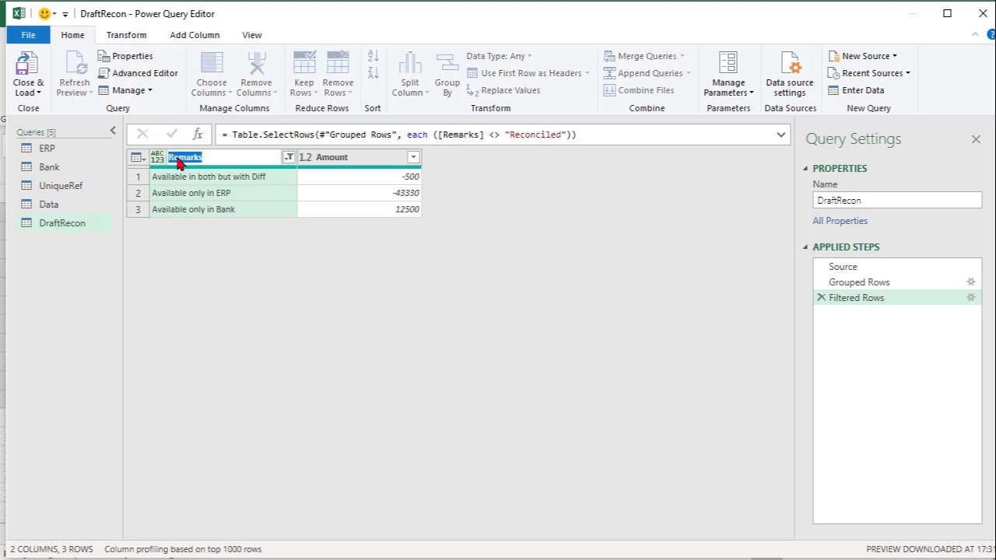
pyautogui.write('Particulars')
pyautogui.press('Return')
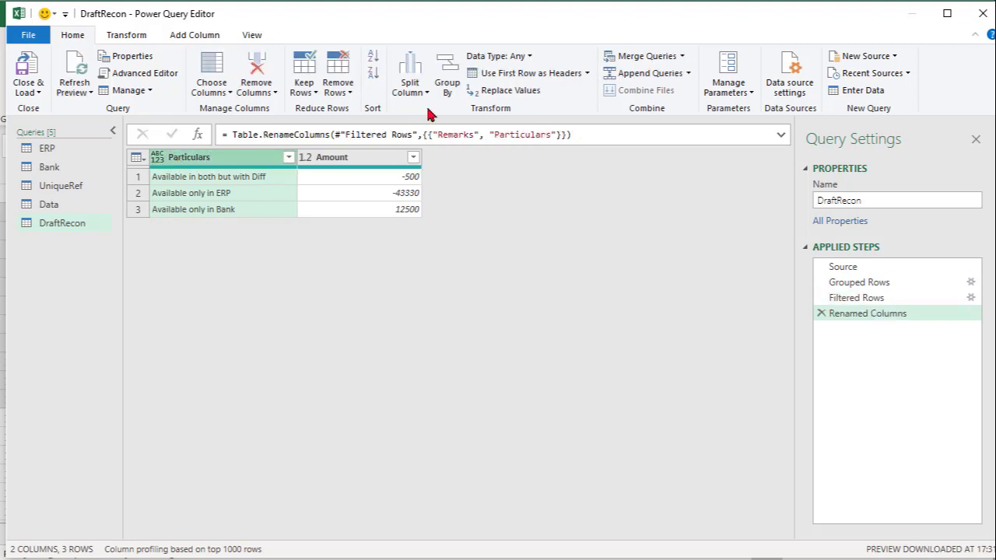
pyautogui.click(373, 72)
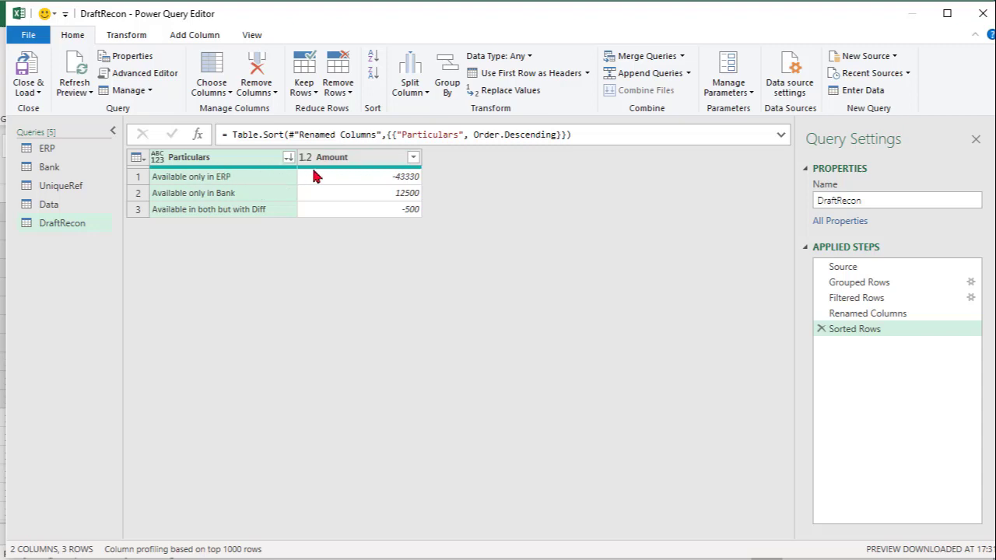
# Create a reference of the ERP query named "Bal As per ERP" and remove its Ref# column
pyautogui.moveTo(328, 170)
pyautogui.click(65, 152)
pyautogui.rightClick(65, 151)
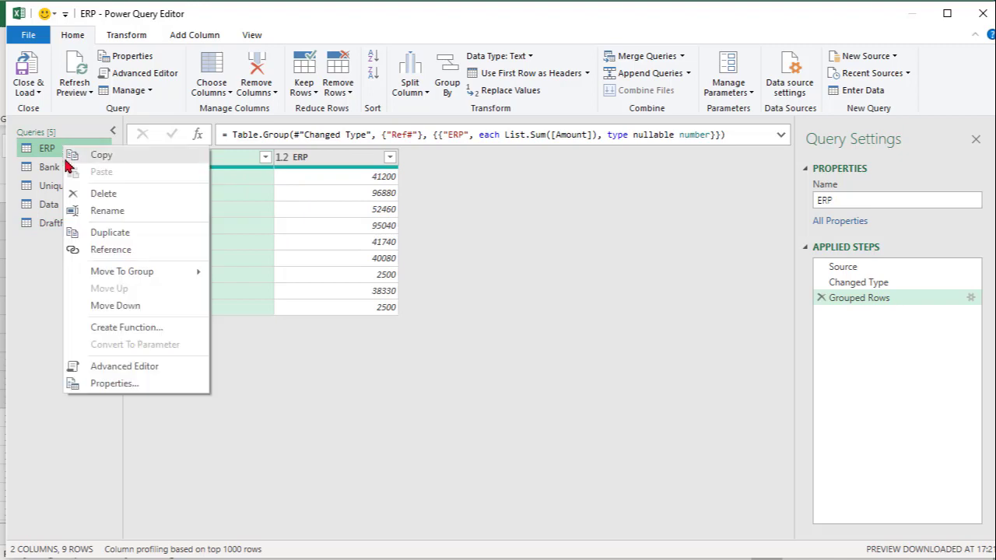
pyautogui.click(110, 250)
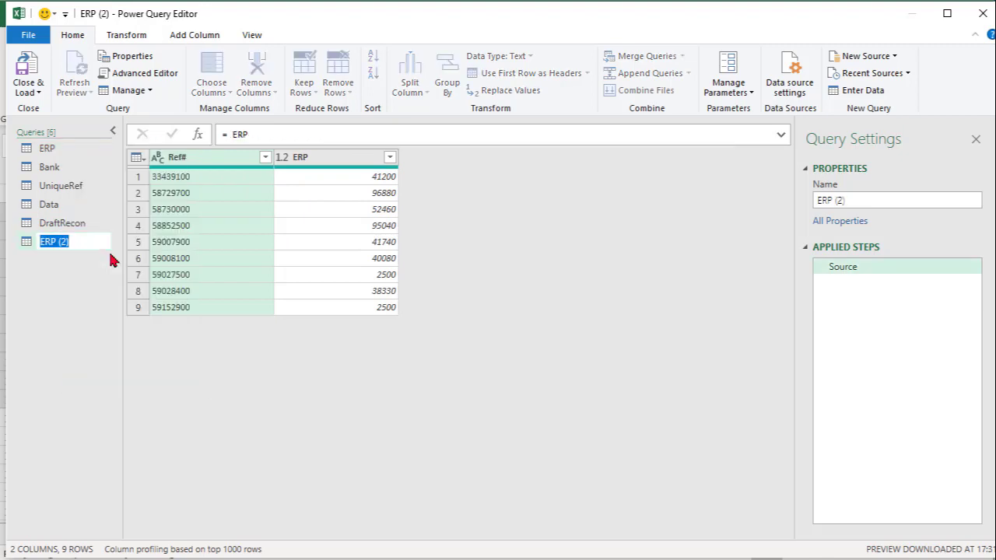
pyautogui.write('Bala')
pyautogui.press('Return')
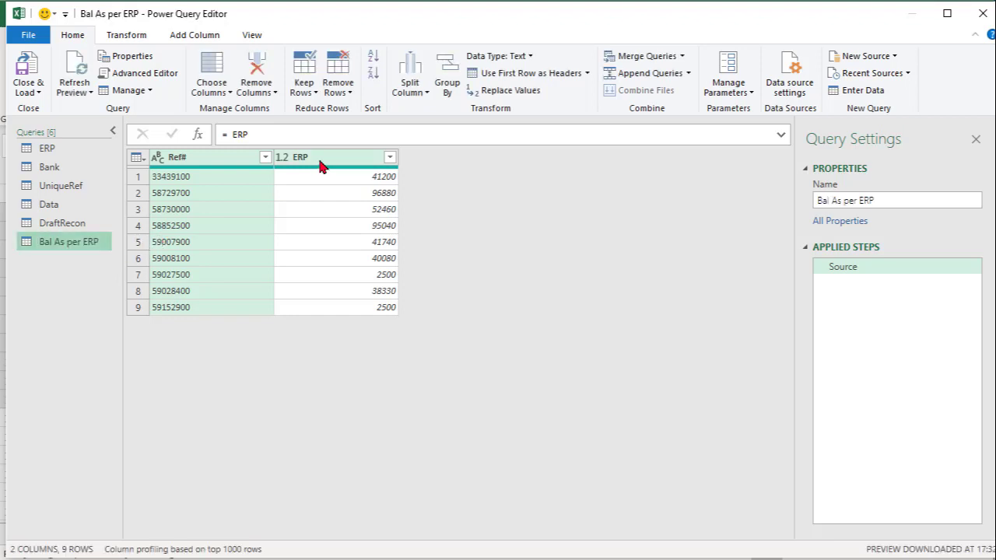
pyautogui.rightClick(211, 160)
pyautogui.click(211, 166)
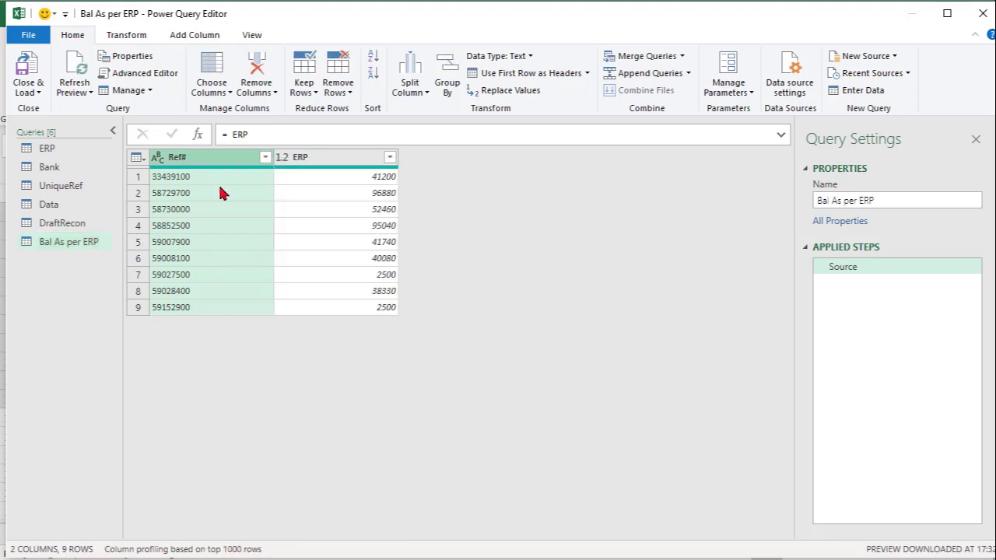
# Add a custom column Particulars with the formula "Balance as per ERP" and place it before the ERP column
pyautogui.click(210, 39)
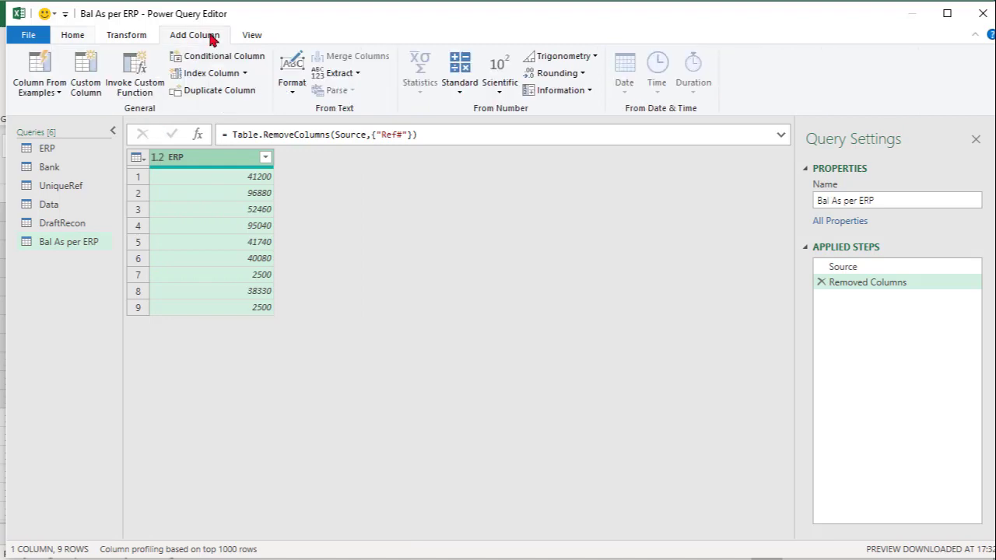
pyautogui.click(87, 84)
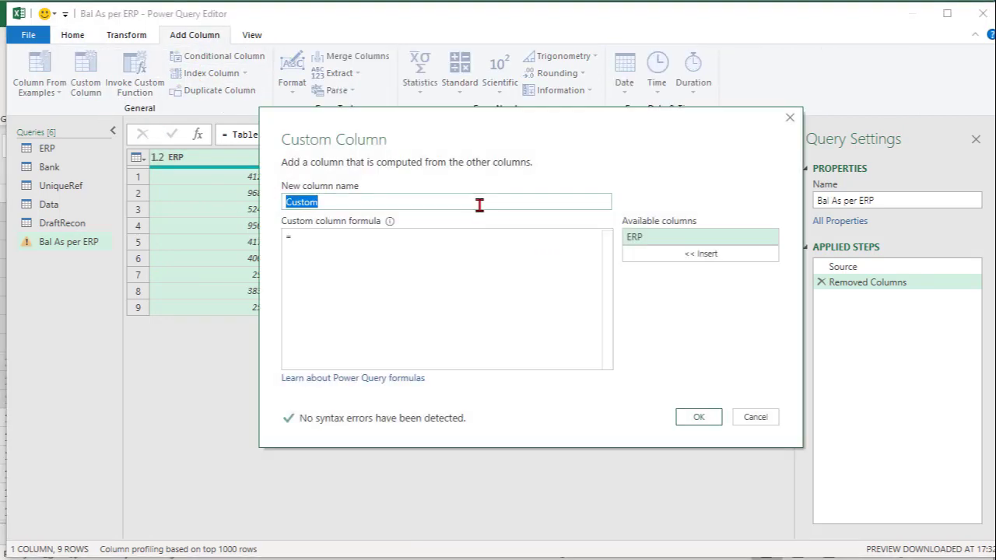
pyautogui.write('Particulars')
pyautogui.press('Tab')
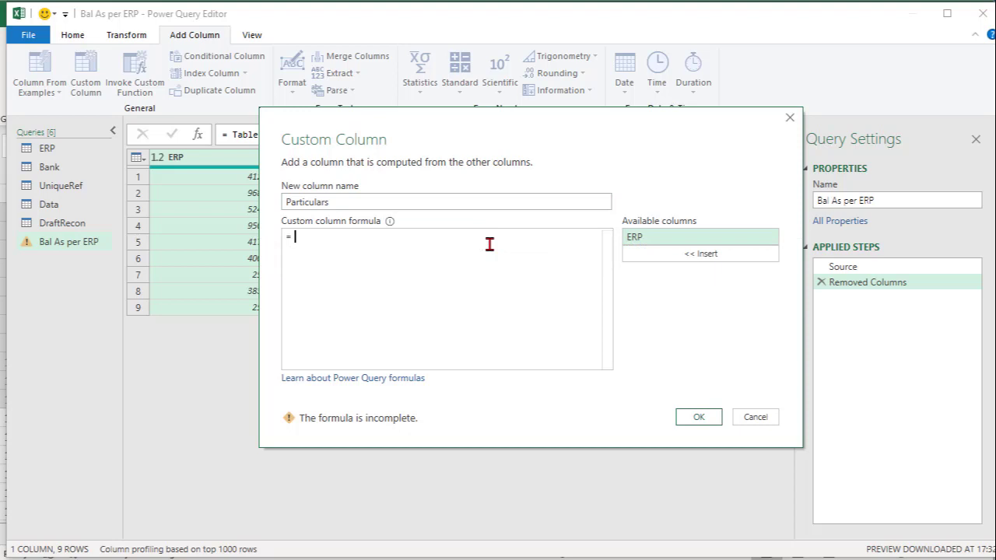
pyautogui.write('"Balance as per ERP')
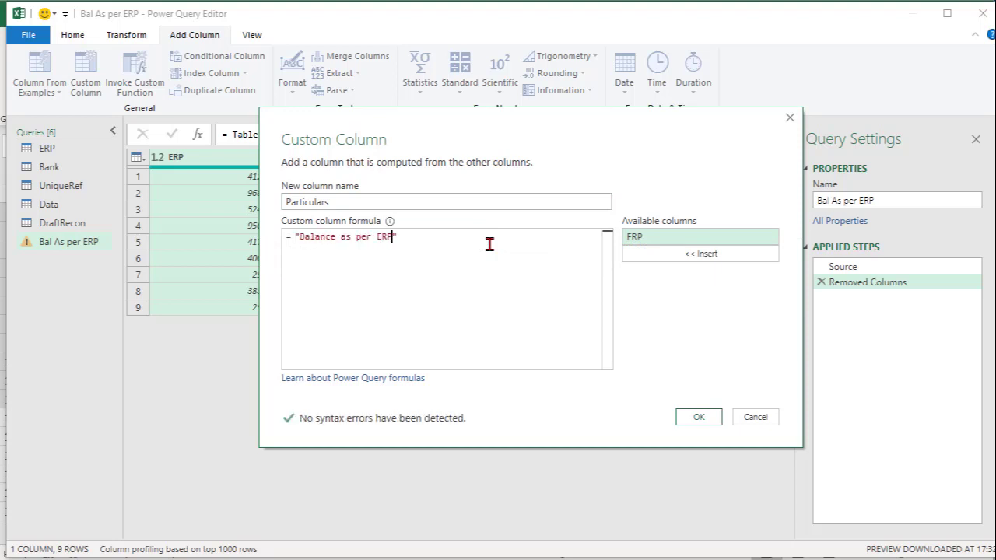
pyautogui.click(693, 416)
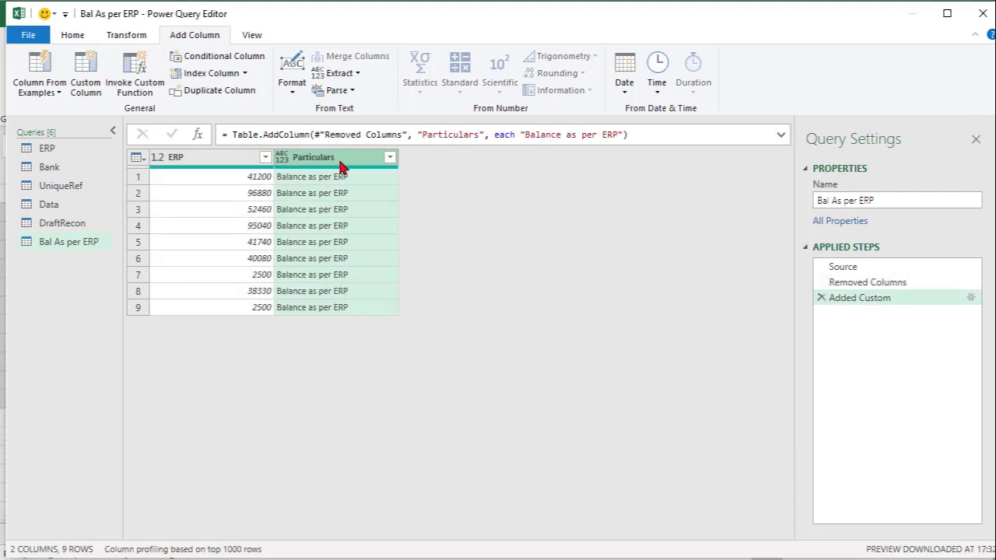
pyautogui.moveTo(340, 168); pyautogui.dragTo(222, 166)
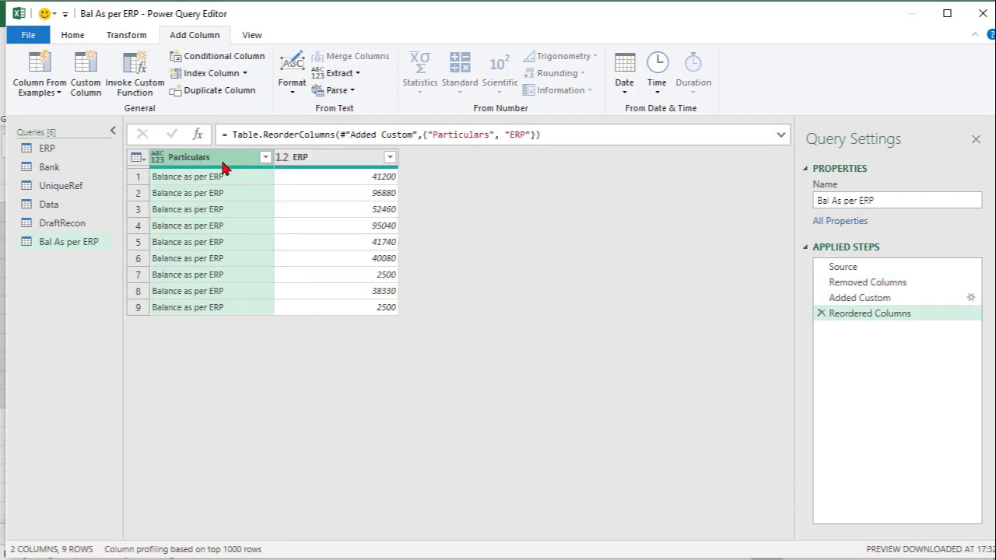
# Group the Bal As per ERP query by Particulars with a new column named ERP that sums the ERP column
pyautogui.click(84, 38)
pyautogui.click(450, 82)
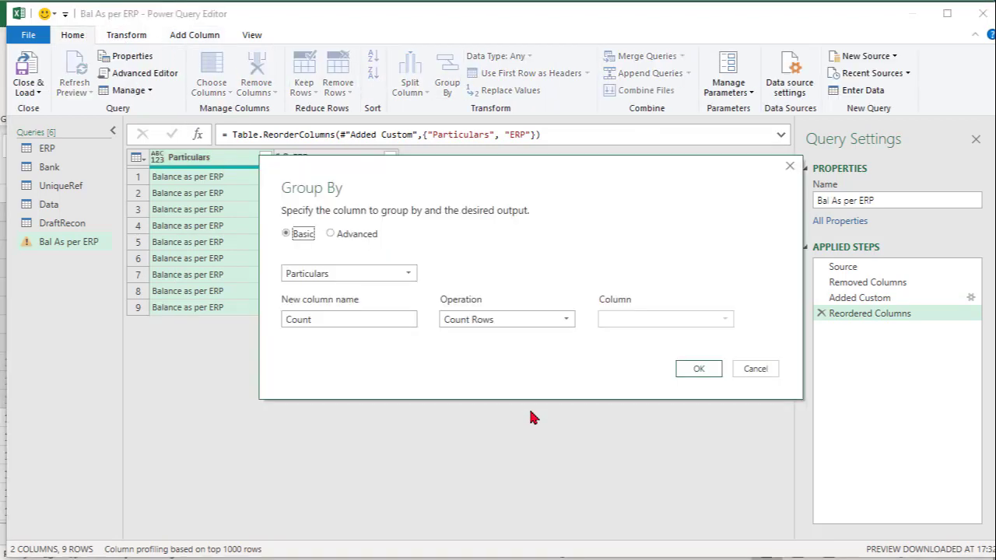
pyautogui.click(380, 277)
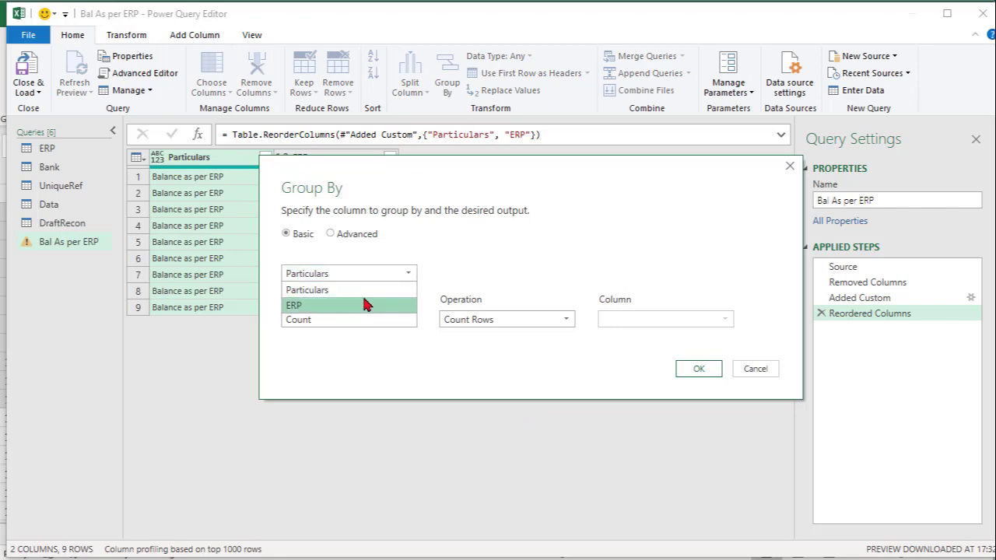
pyautogui.click(362, 293)
pyautogui.doubleClick(373, 319)
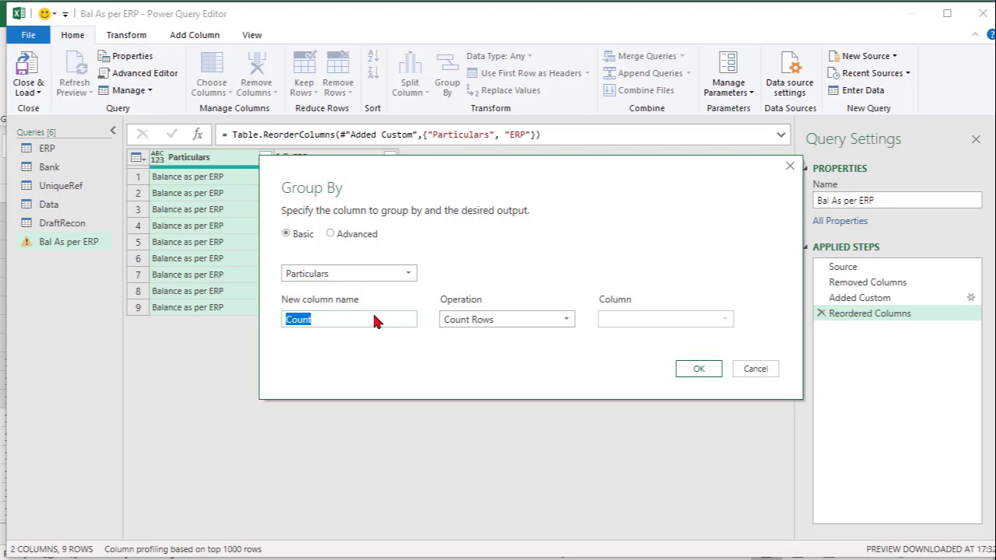
pyautogui.write('ERP')
pyautogui.press('Tab')
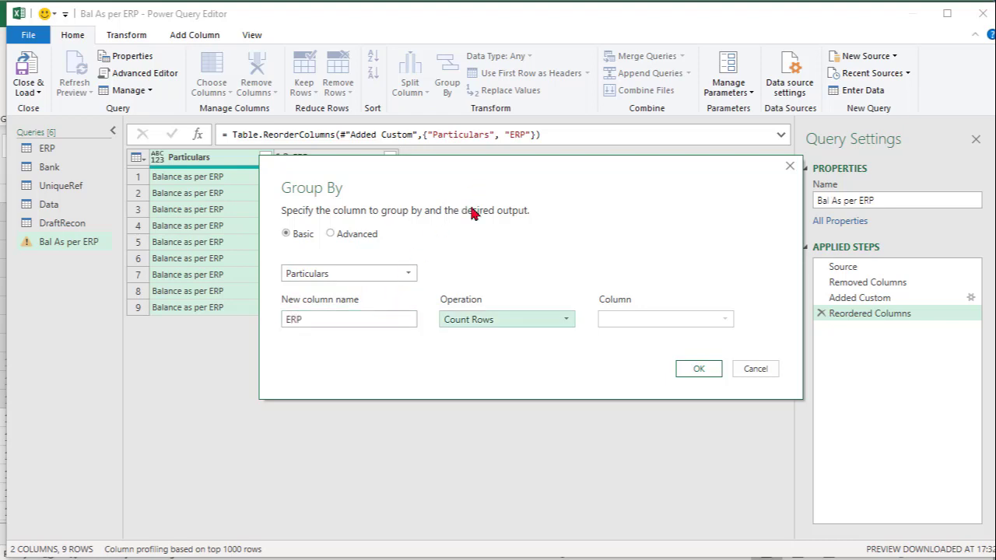
pyautogui.moveTo(476, 185); pyautogui.dragTo(473, 158)
pyautogui.click(505, 302)
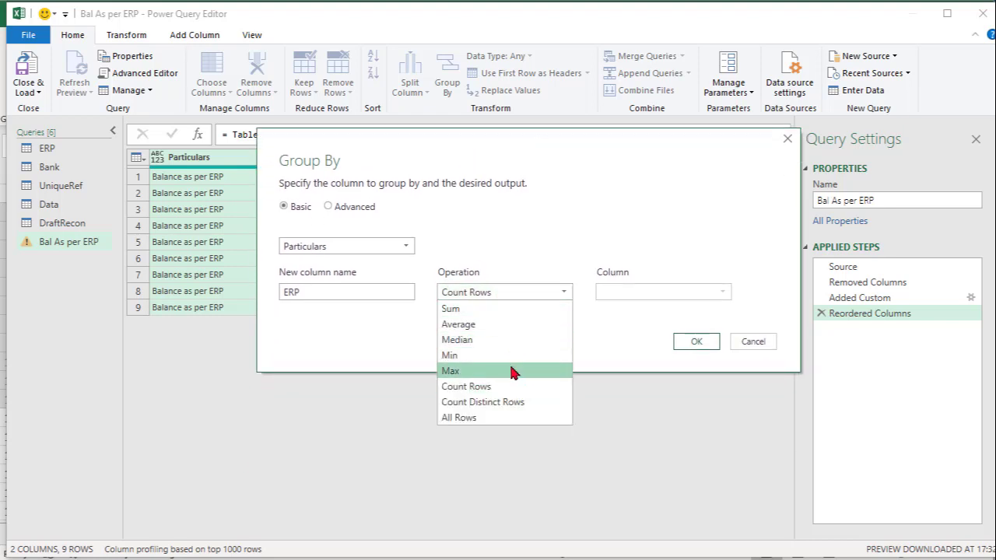
pyautogui.click(503, 308)
pyautogui.click(634, 294)
pyautogui.click(638, 325)
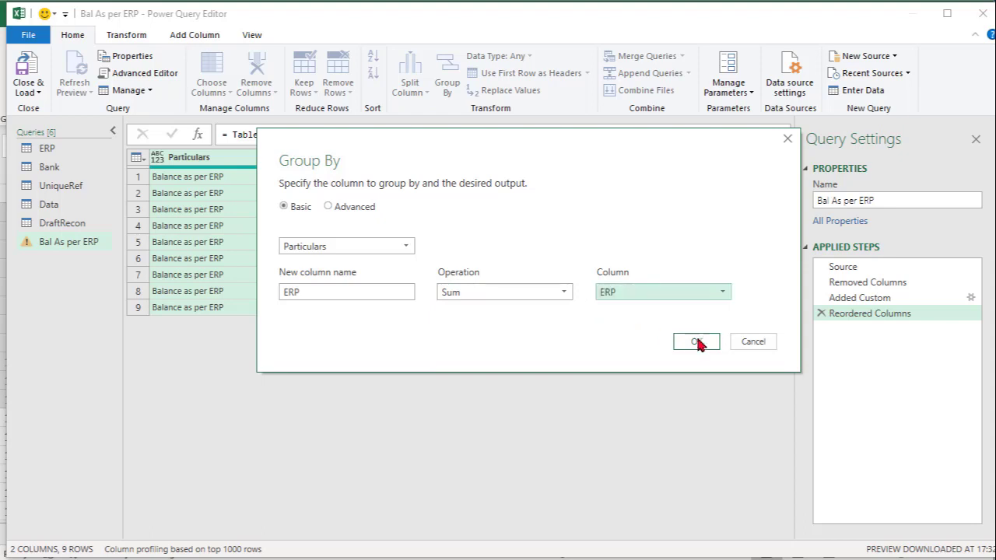
pyautogui.click(698, 342)
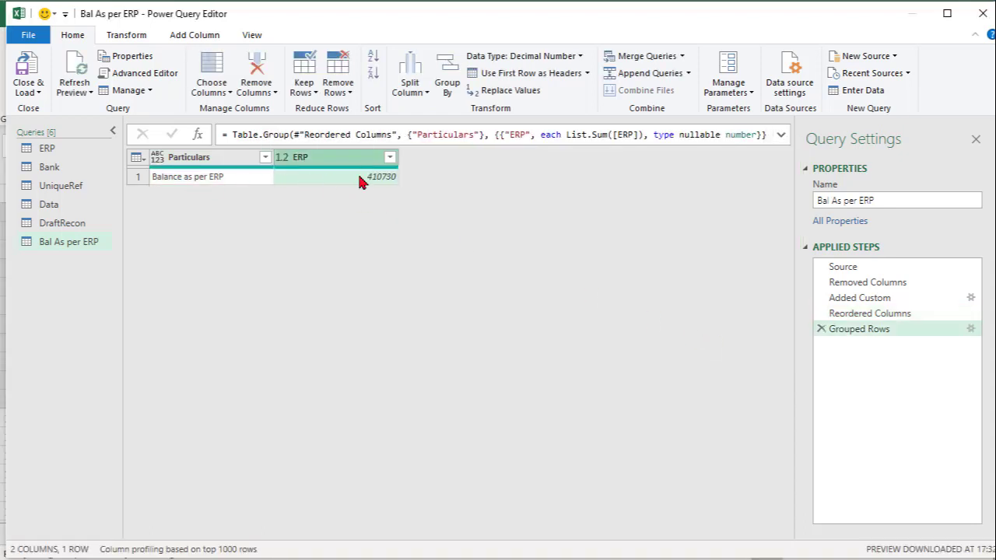
# Edit the Grouped Rows step of Bal As per ERP so the new summed column is named Amount
pyautogui.click(971, 329)
pyautogui.doubleClick(365, 319)
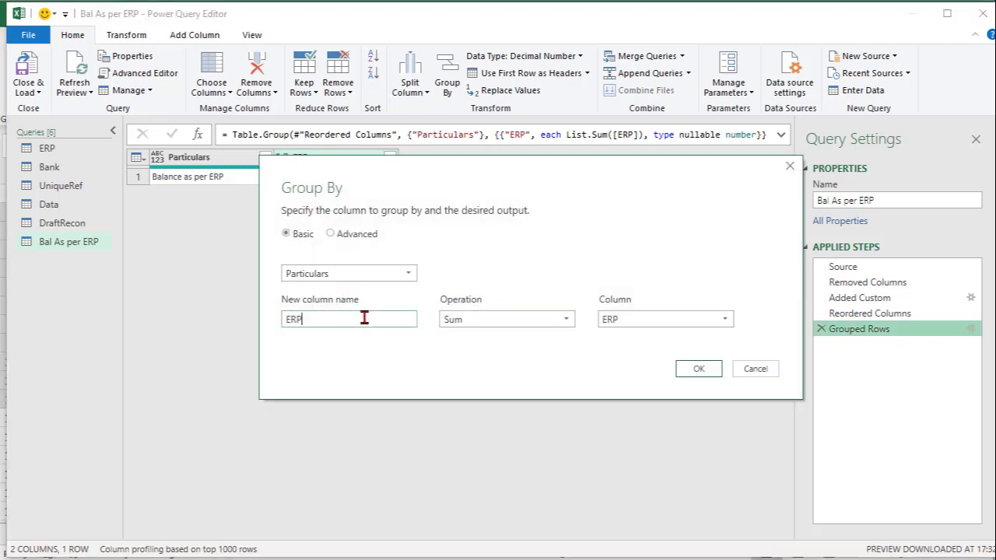
pyautogui.write('Amount')
pyautogui.press('Return')
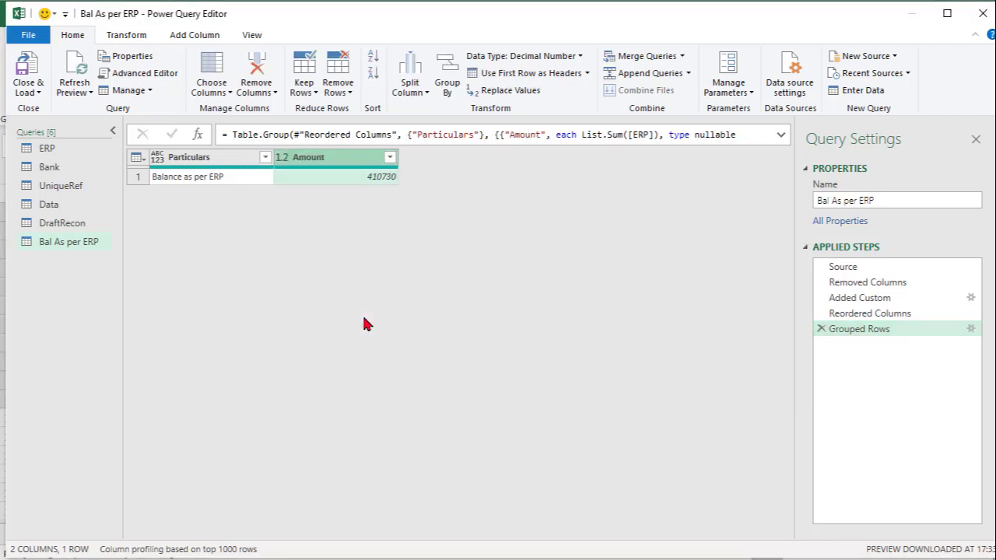
# Create a reference of the Bank query named "Bal As per Bank" and remove its Ref# column
pyautogui.click(49, 171)
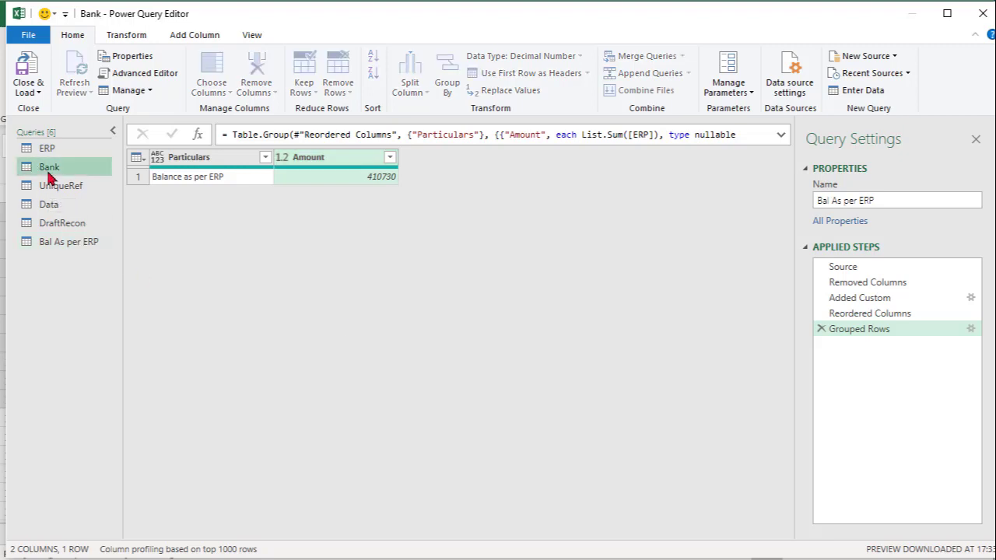
pyautogui.rightClick(49, 175)
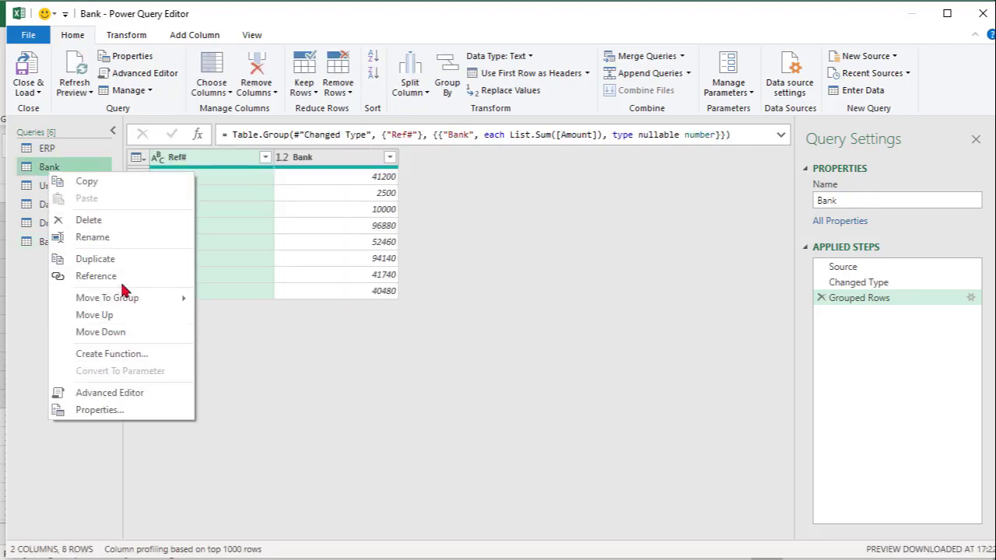
pyautogui.click(96, 276)
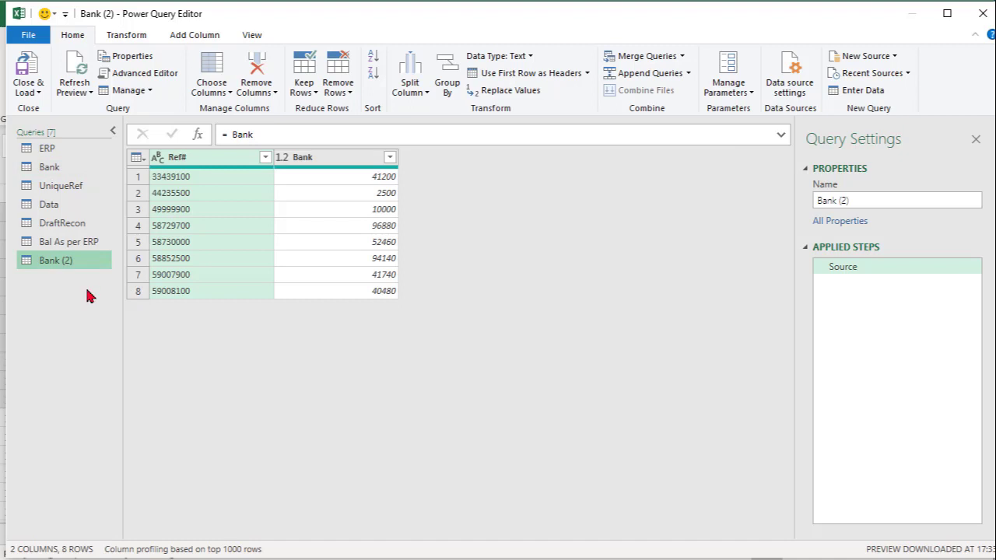
pyautogui.press('F2')
pyautogui.write('Bal As')
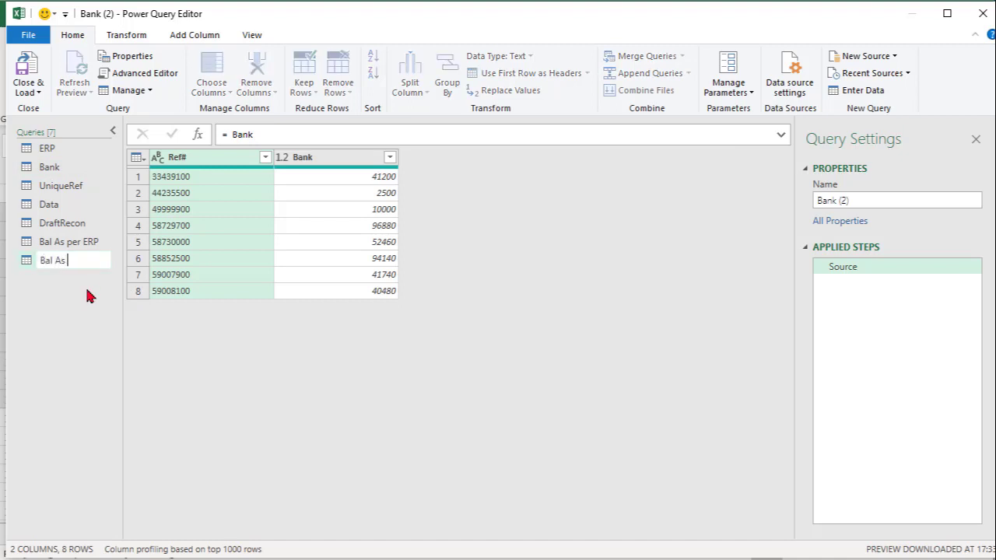
pyautogui.write(' per Bank')
pyautogui.press('Return')
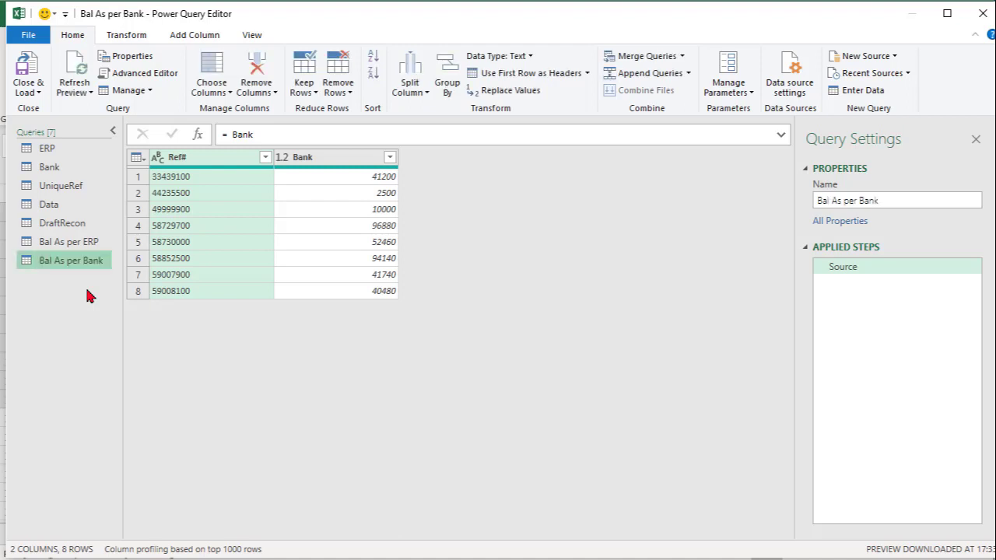
pyautogui.rightClick(226, 159)
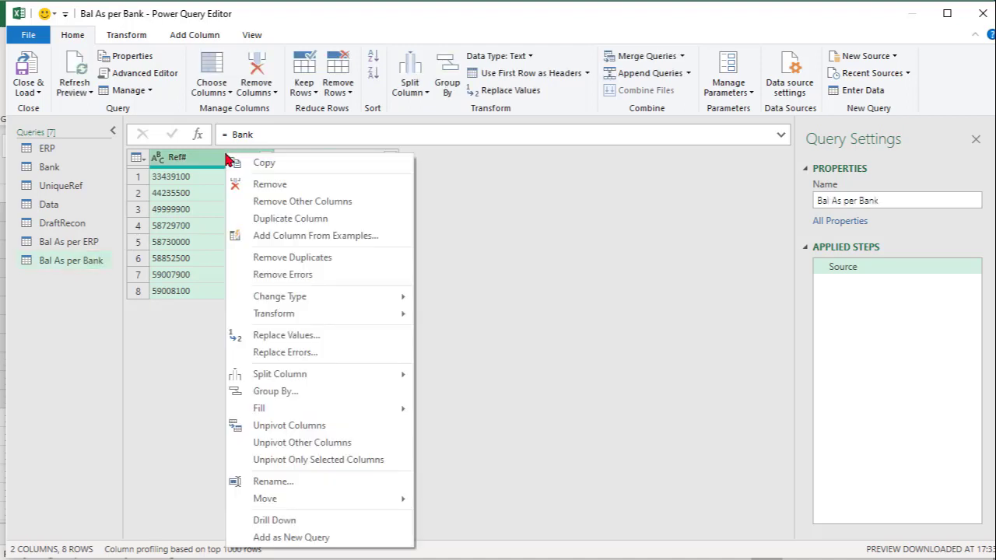
pyautogui.click(236, 187)
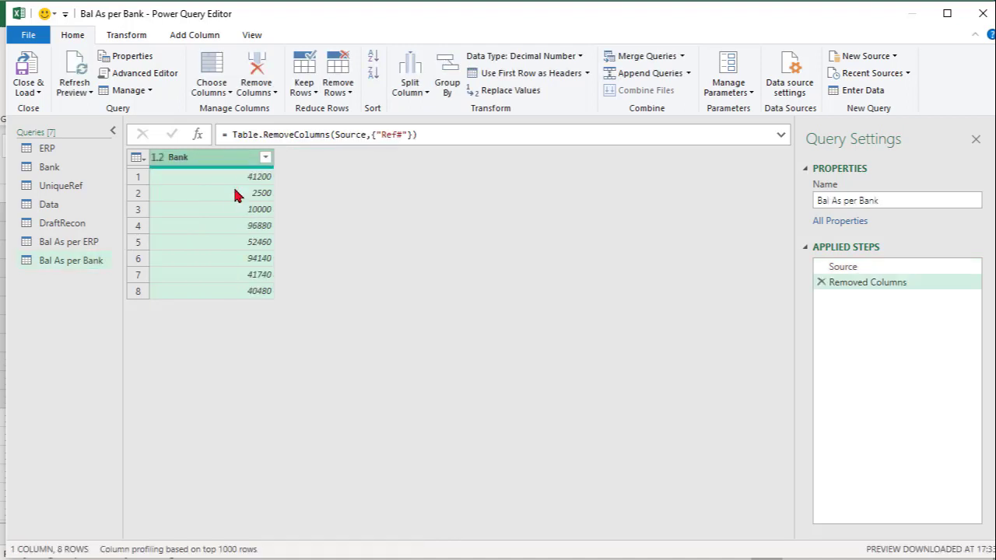
# Add a custom column with the default name Custom and the formula "Balance as per Bank" to Bal As per Bank
pyautogui.click(195, 35)
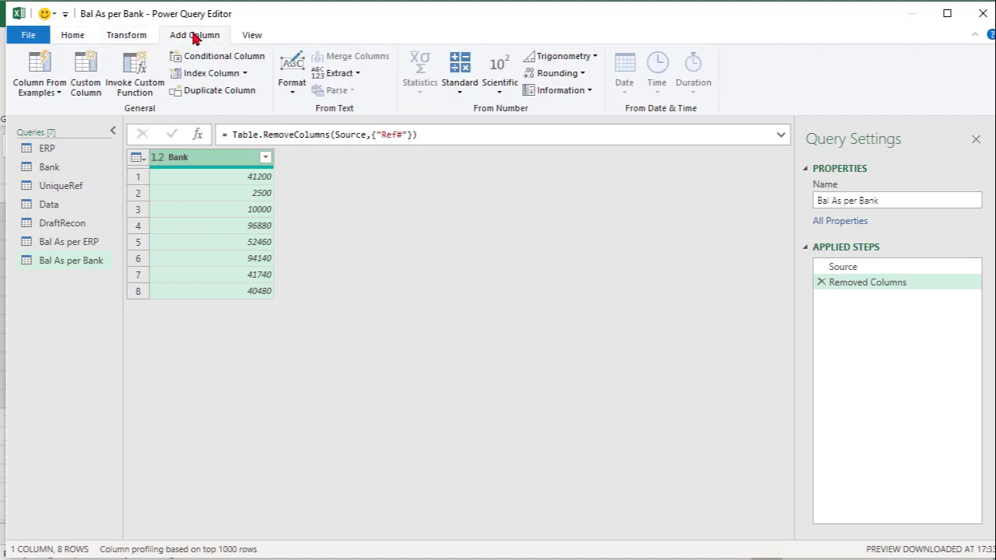
pyautogui.click(91, 91)
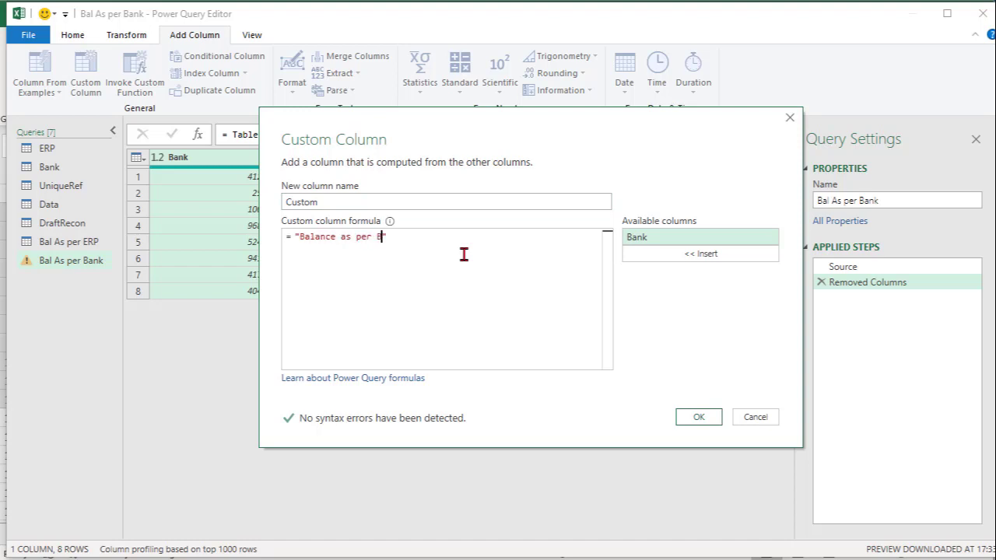
pyautogui.click(699, 417)
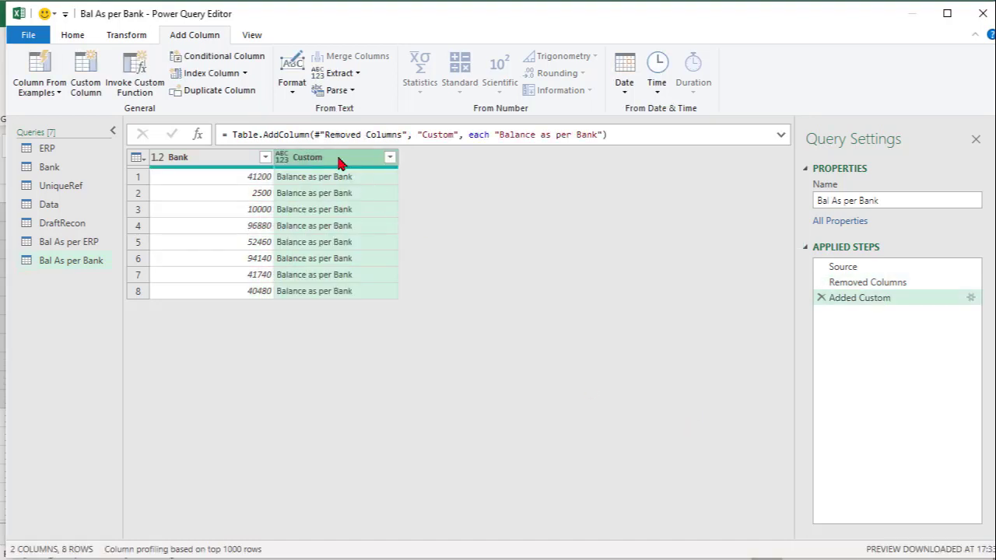
# Group Bal As per Bank by the Custom column with a new column named Amount that sums the Bank column
pyautogui.click(74, 37)
pyautogui.click(449, 82)
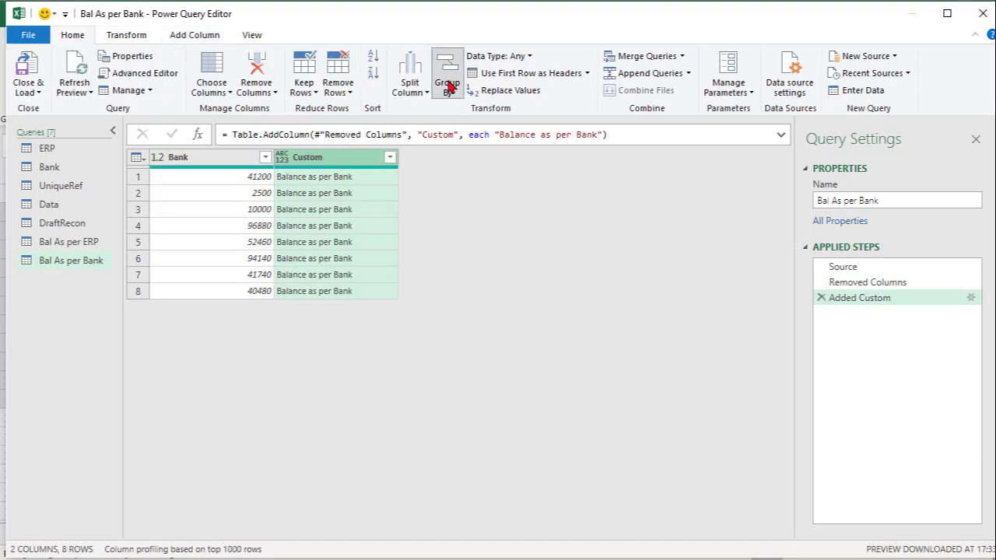
pyautogui.click(345, 274)
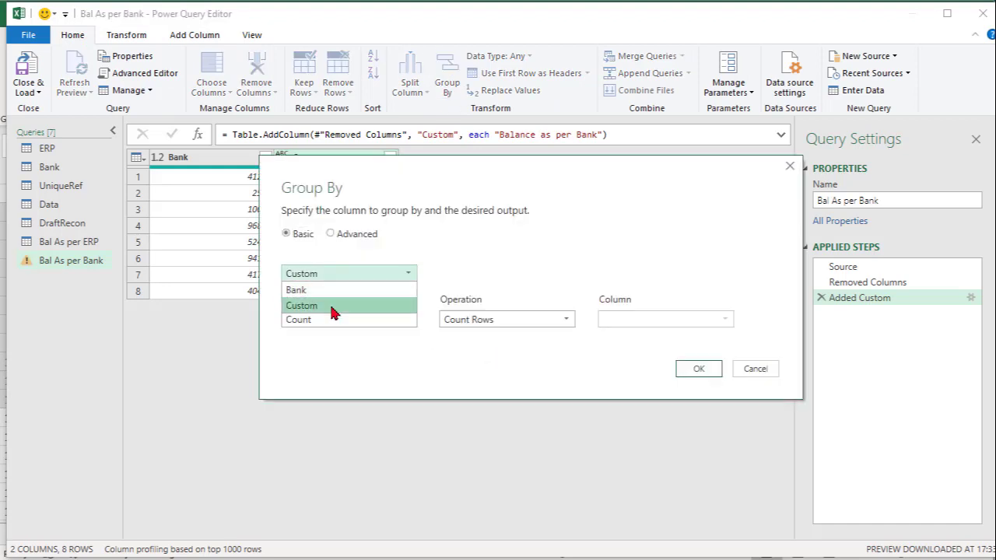
pyautogui.click(335, 309)
pyautogui.click(356, 319)
pyautogui.doubleClick(356, 319)
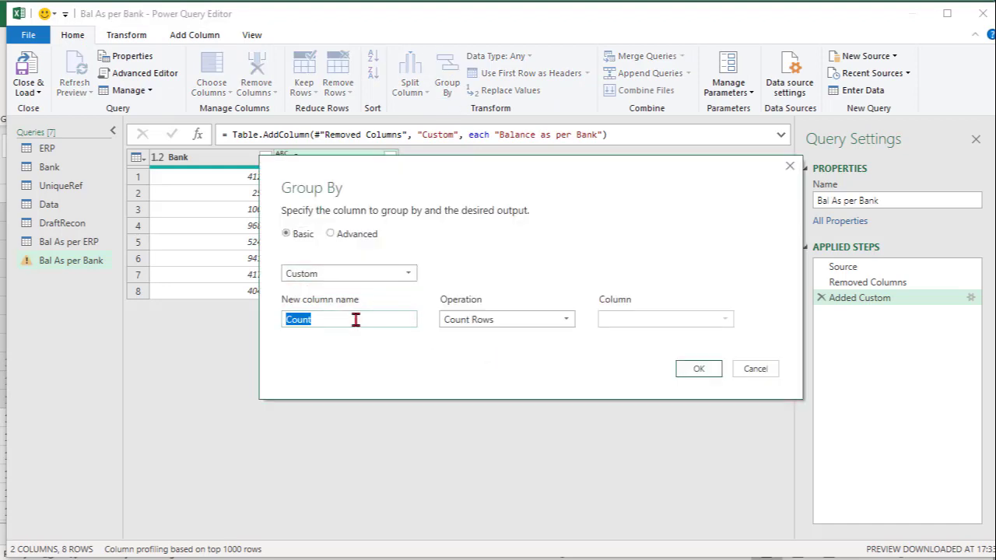
pyautogui.write('Amo')
pyautogui.click(488, 325)
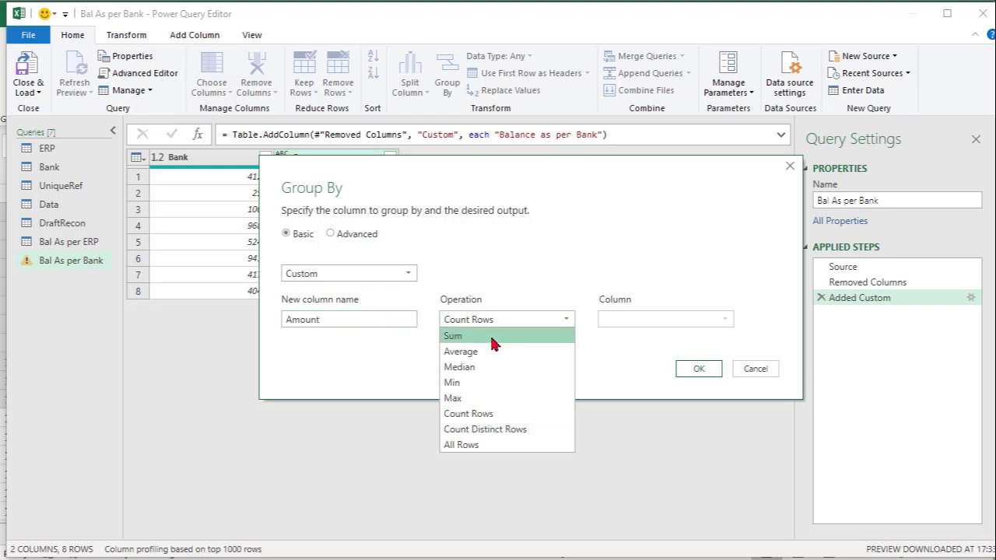
pyautogui.click(494, 344)
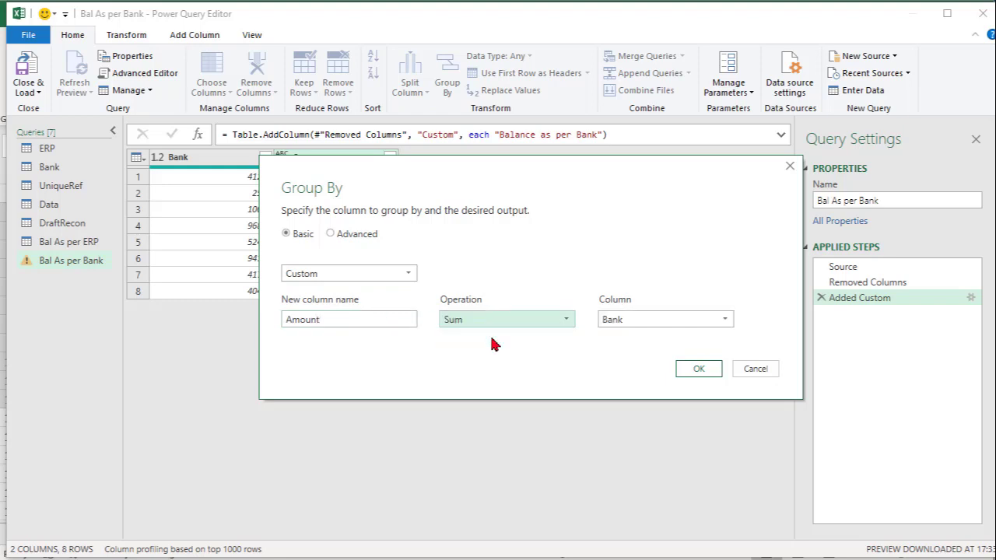
pyautogui.click(652, 319)
pyautogui.click(643, 336)
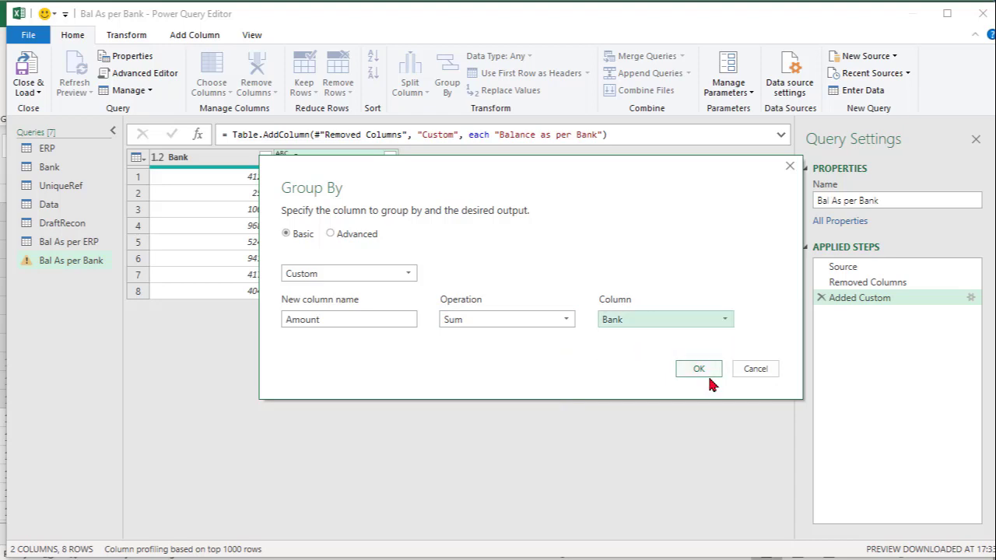
pyautogui.click(709, 371)
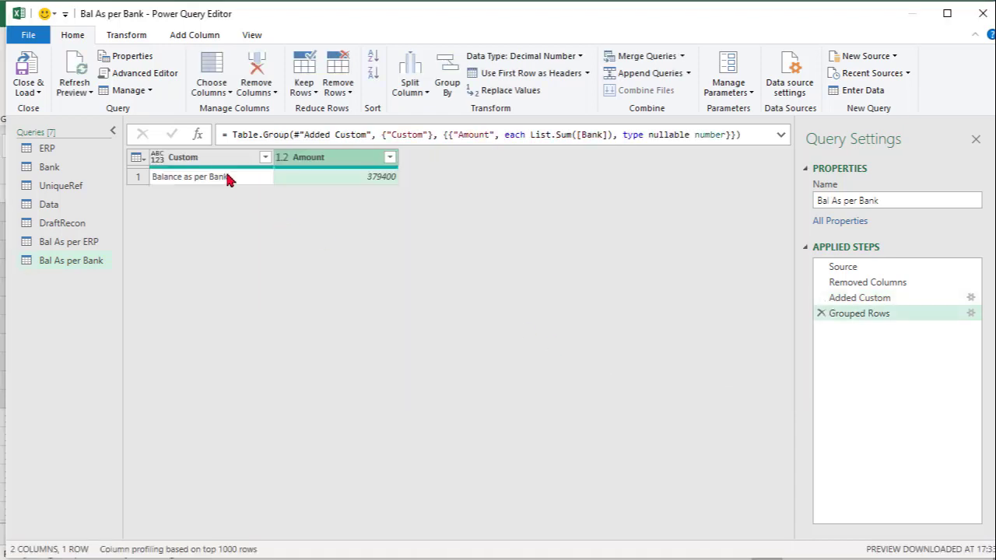
# Rename the Custom column of Bal As per Bank to Particulars
pyautogui.doubleClick(205, 156)
pyautogui.write('Pa')
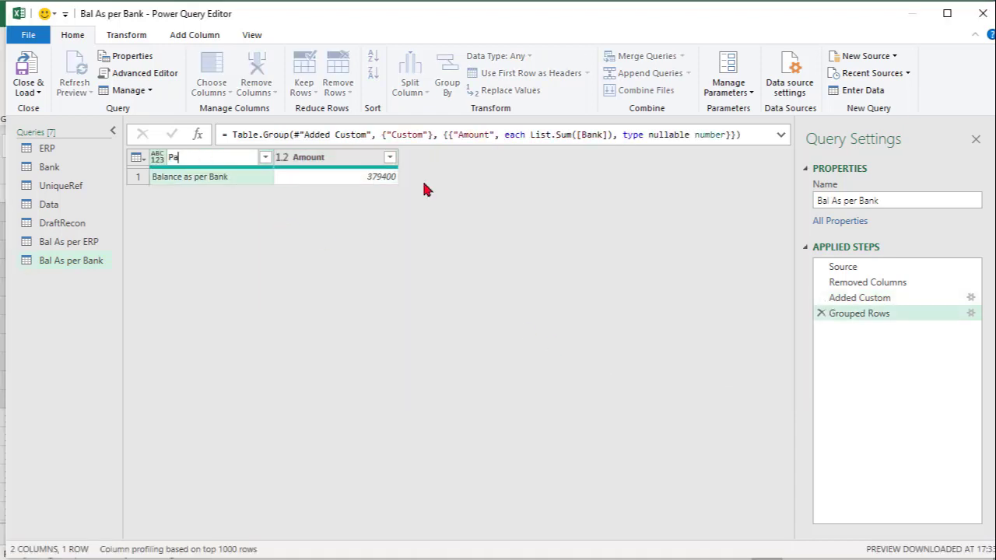
pyautogui.write('rticulars')
pyautogui.press('Return')
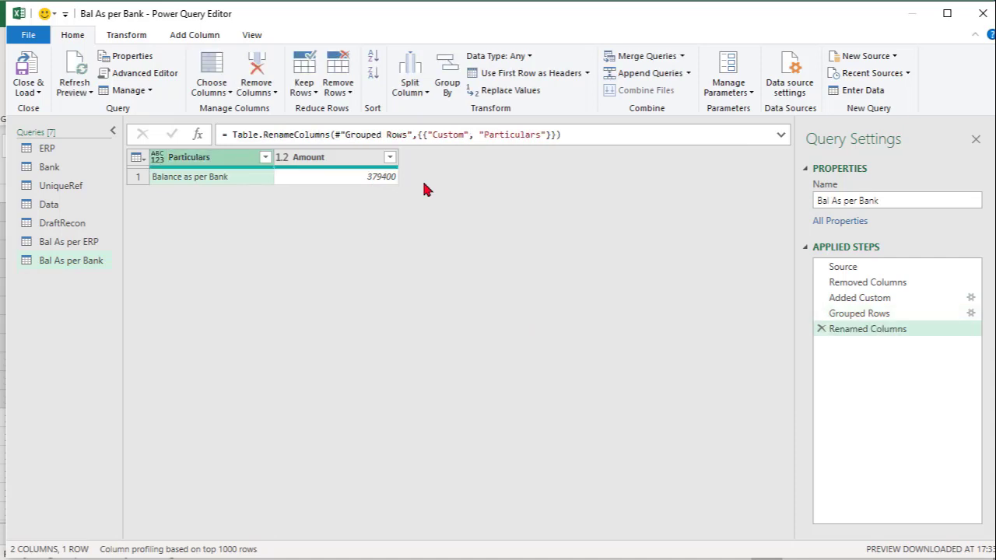
# Compare the columns and rows of the Bal As per ERP, Bal As per Bank and DraftRecon queries
pyautogui.click(64, 249)
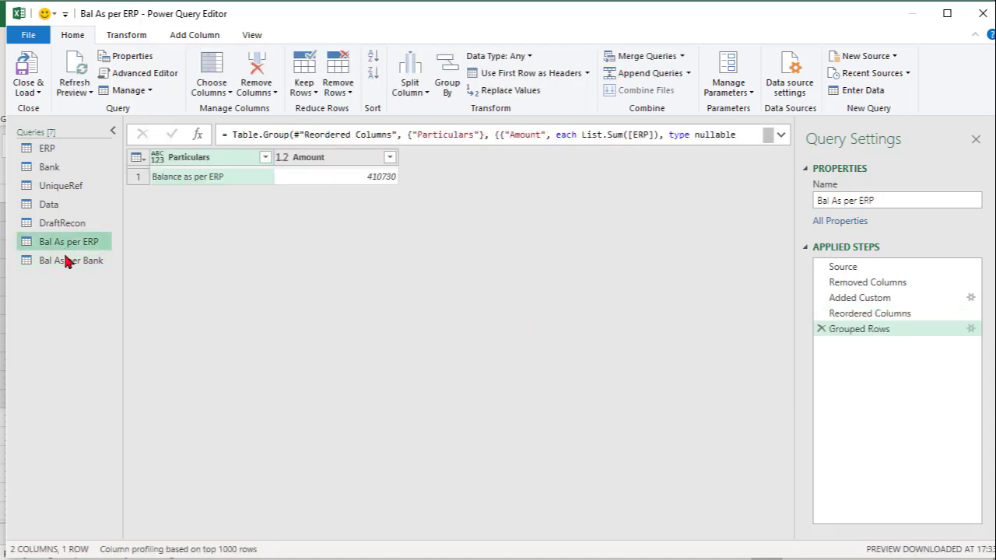
pyautogui.click(69, 261)
pyautogui.click(68, 248)
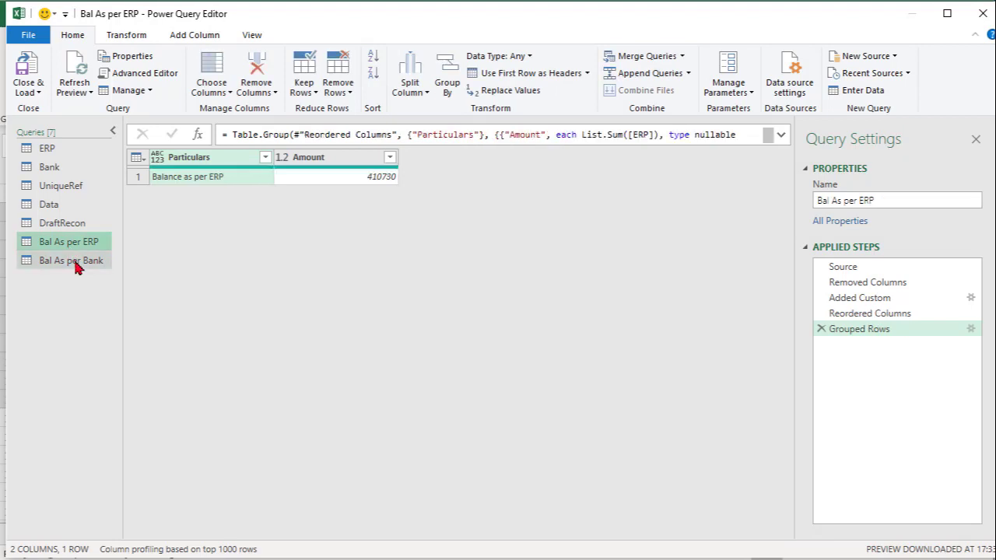
pyautogui.click(76, 261)
pyautogui.click(75, 243)
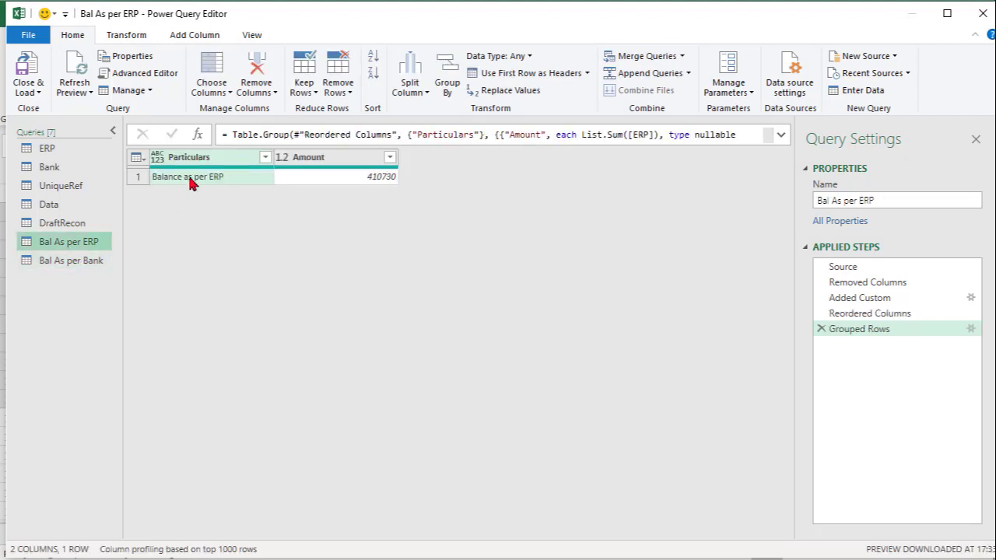
pyautogui.click(68, 263)
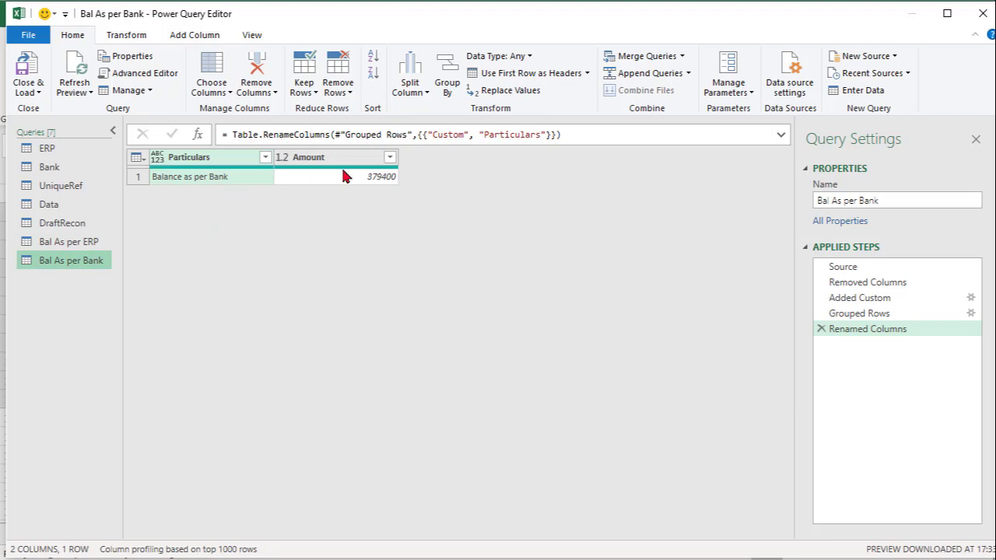
pyautogui.click(70, 225)
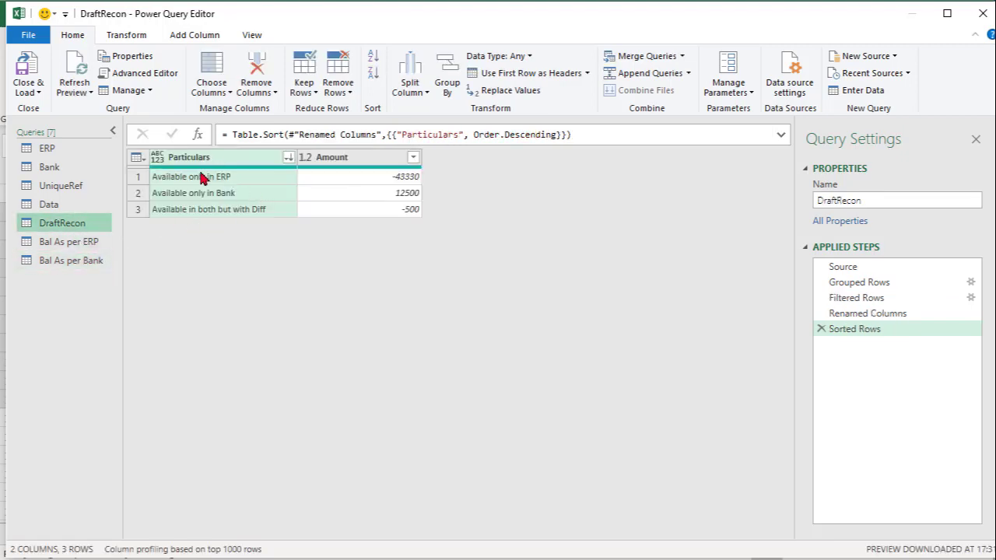
pyautogui.click(104, 245)
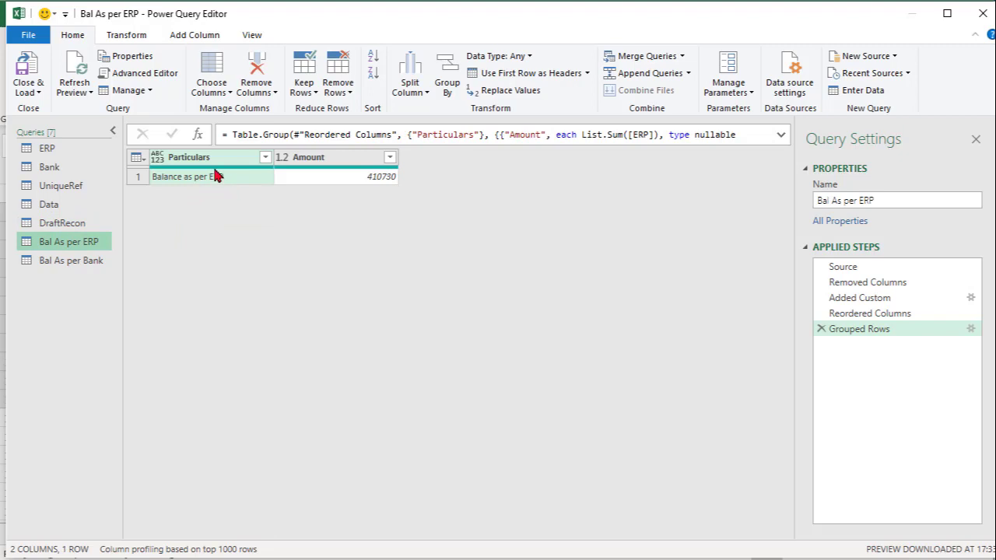
pyautogui.click(88, 263)
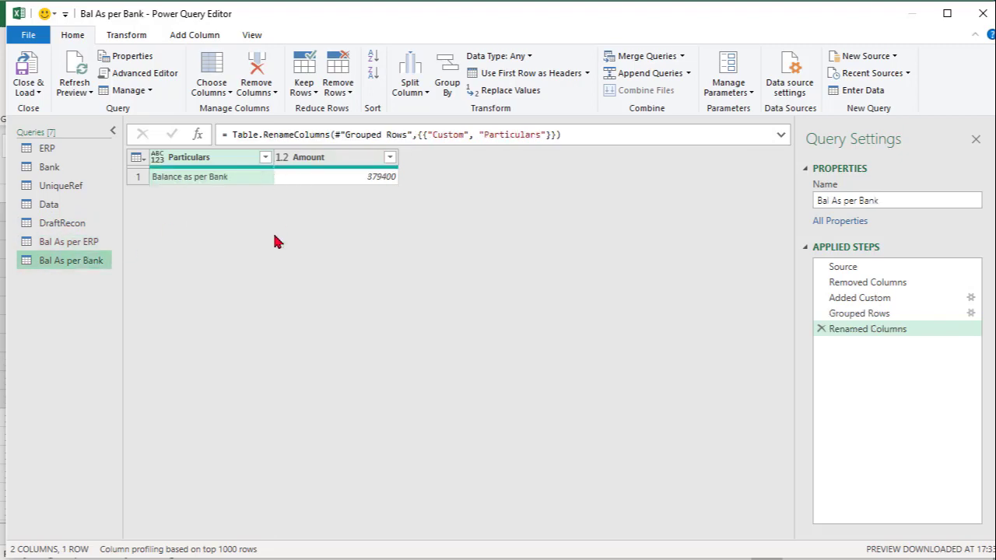
# Append three tables as a new query in the order Bal As per ERP, DraftRecon, Bal As per Bank
pyautogui.click(89, 227)
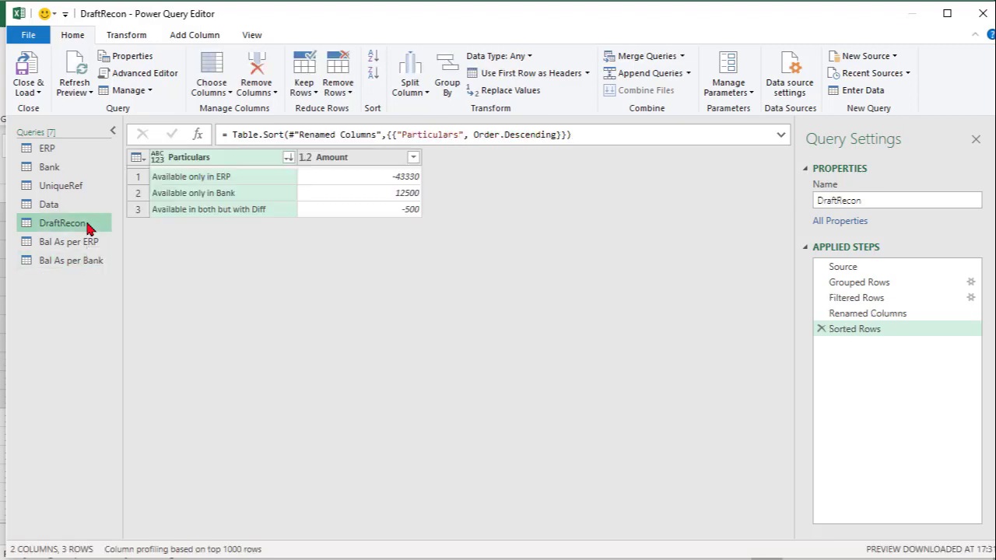
pyautogui.click(688, 73)
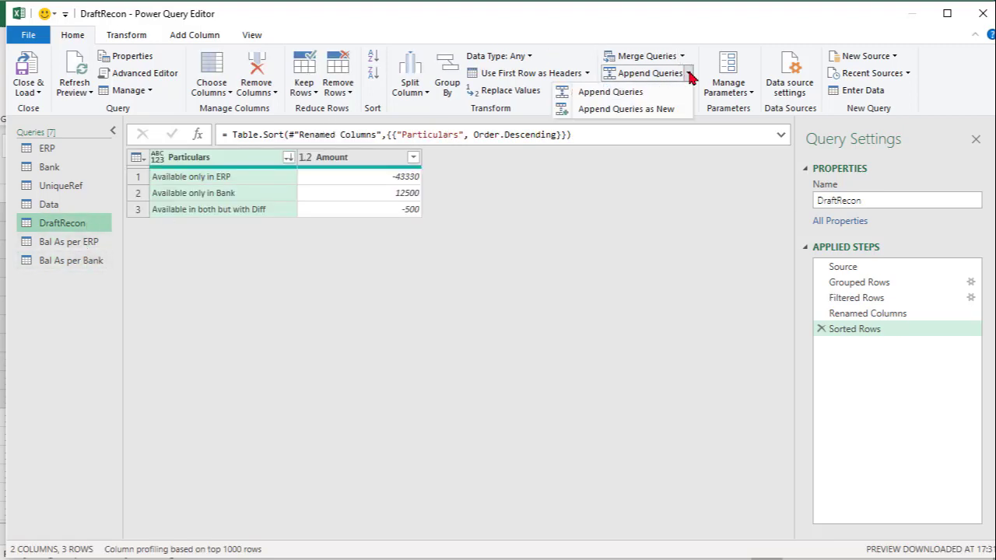
pyautogui.click(673, 107)
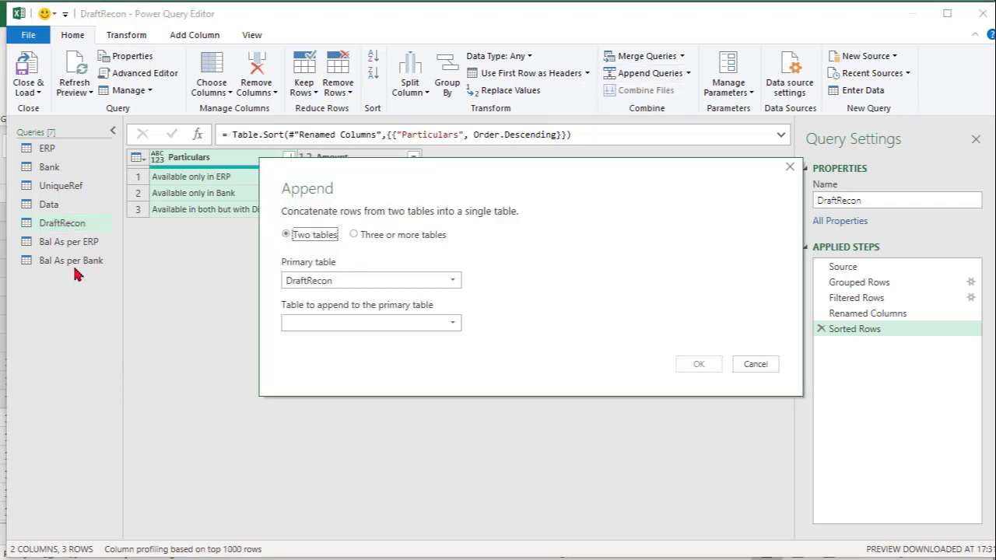
pyautogui.click(371, 243)
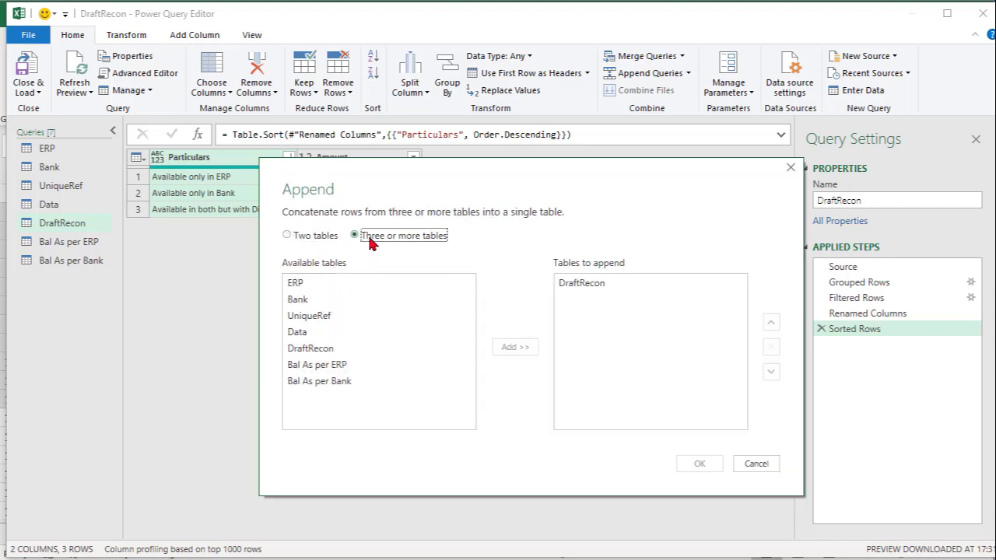
pyautogui.click(340, 366)
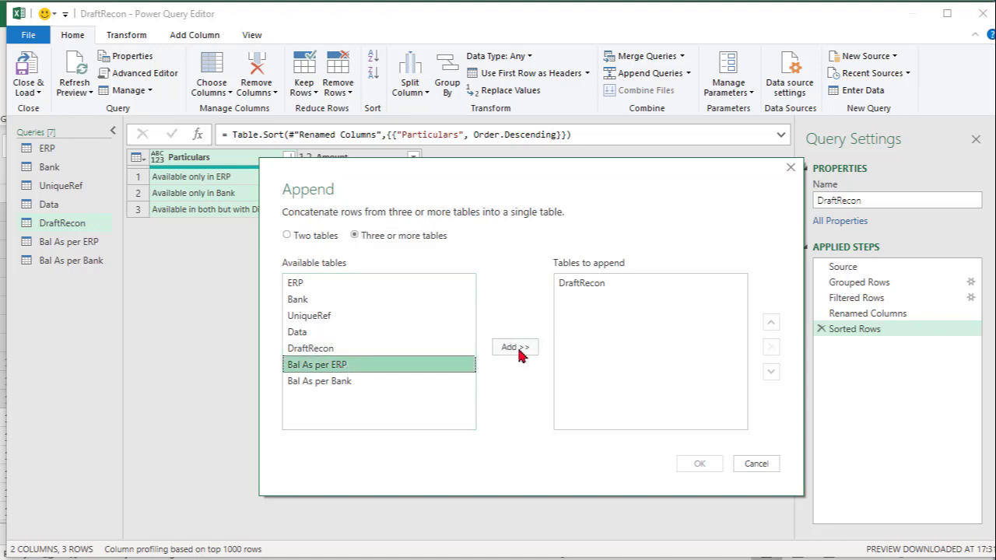
pyautogui.click(526, 349)
pyautogui.click(581, 286)
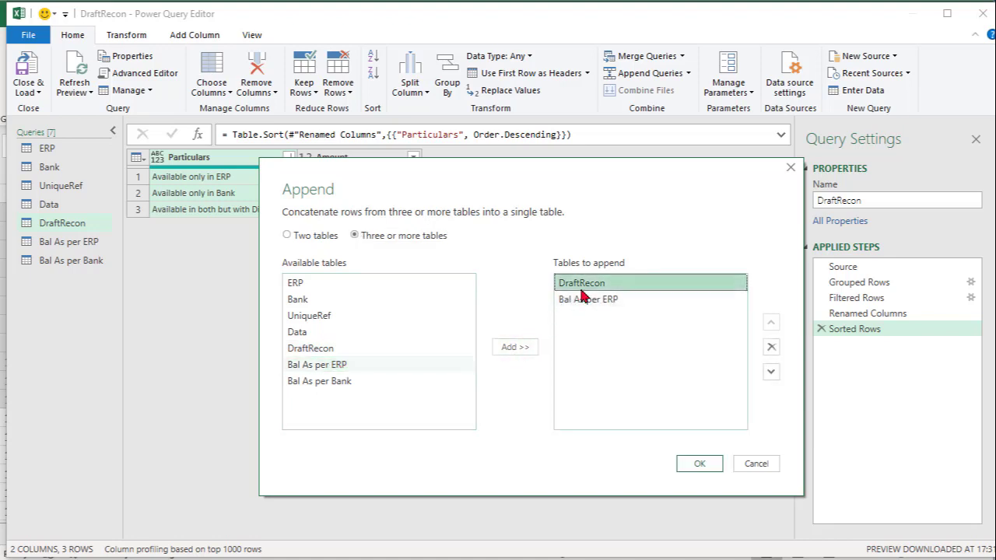
pyautogui.click(774, 373)
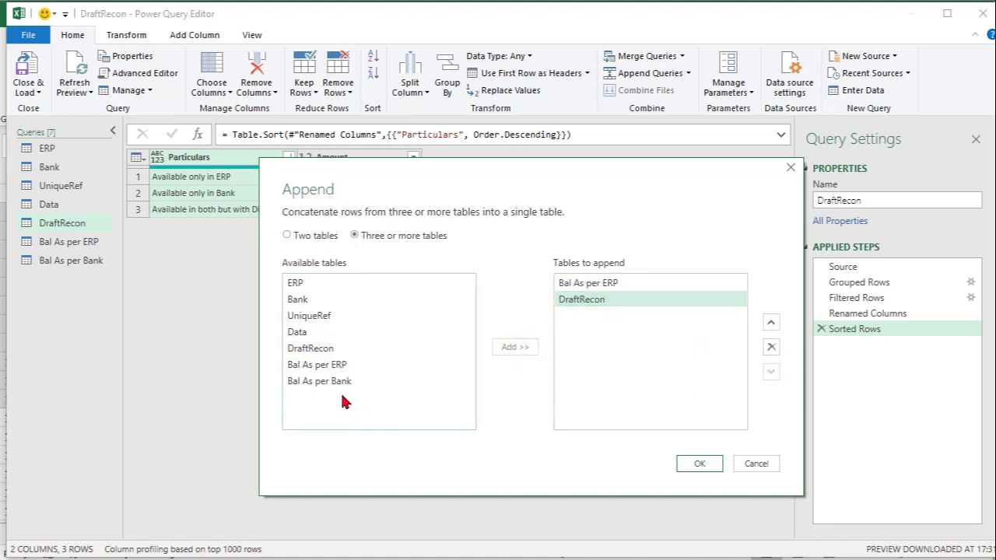
pyautogui.click(386, 376)
pyautogui.click(513, 348)
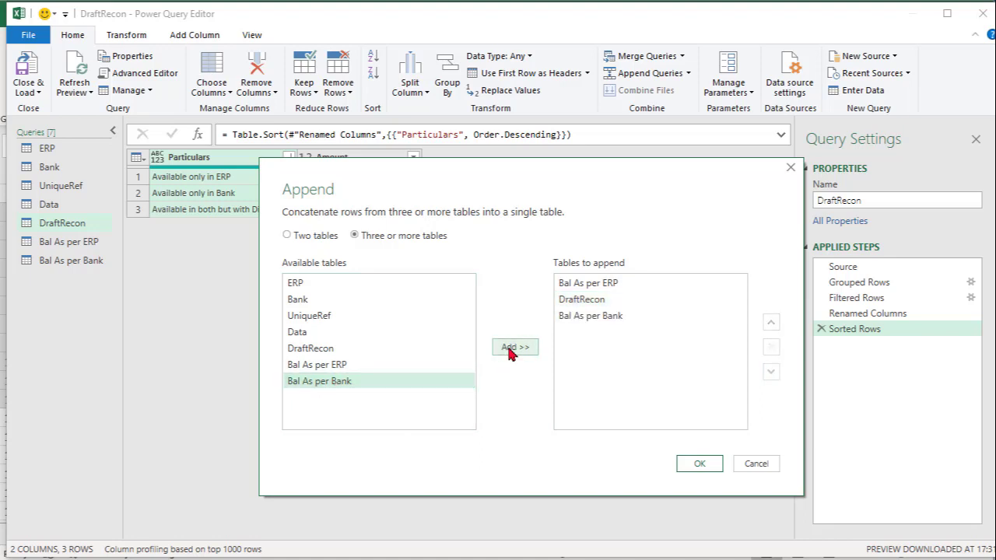
pyautogui.click(697, 465)
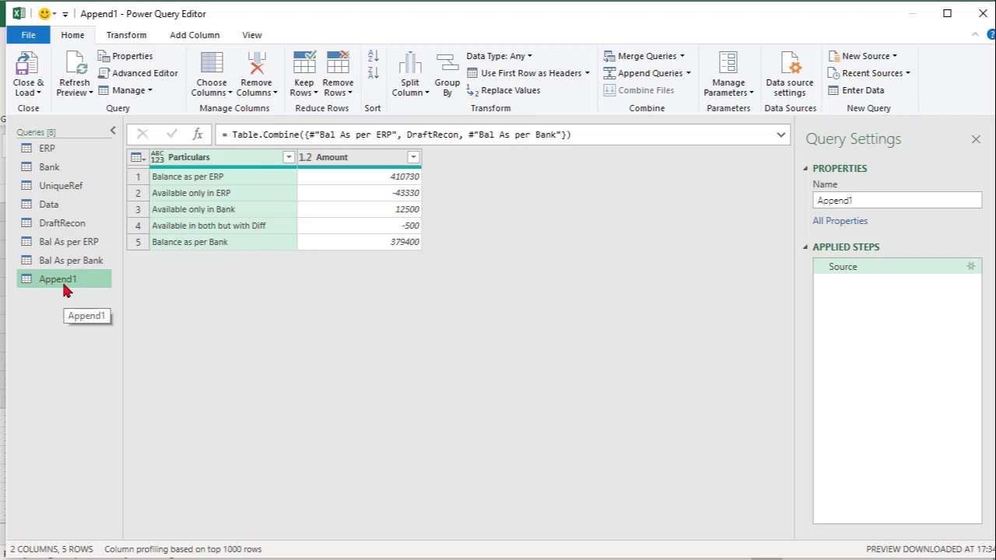
# Rename the new appended query as FinalRecon
pyautogui.doubleClick(64, 282)
pyautogui.write('FinalRecon')
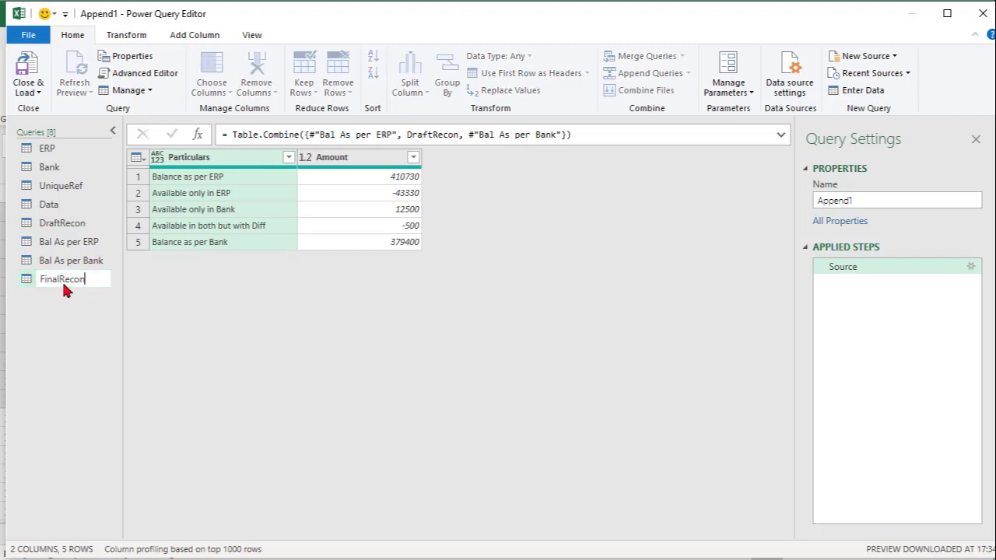
pyautogui.press('Return')
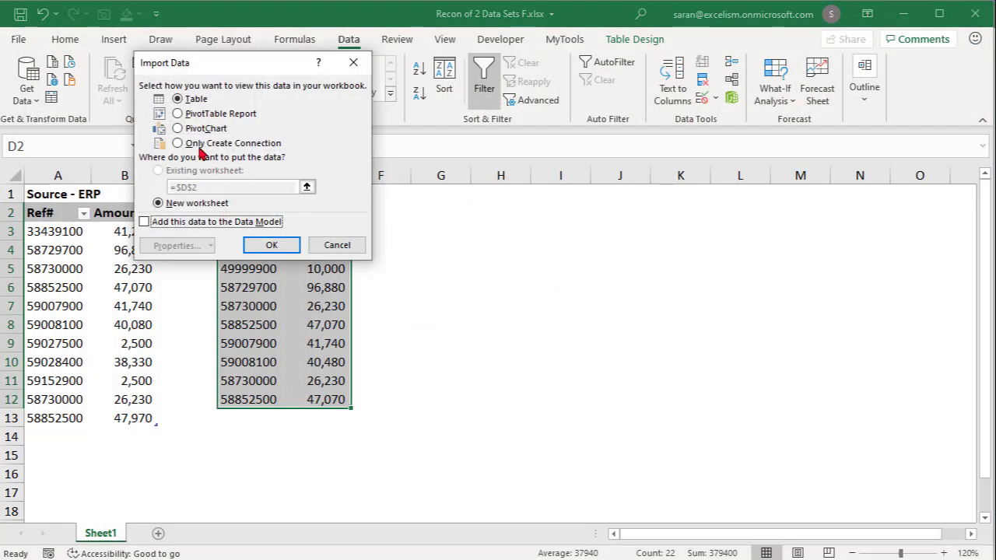
# Load the queries into the workbook as connections only
pyautogui.click(197, 145)
pyautogui.click(272, 245)
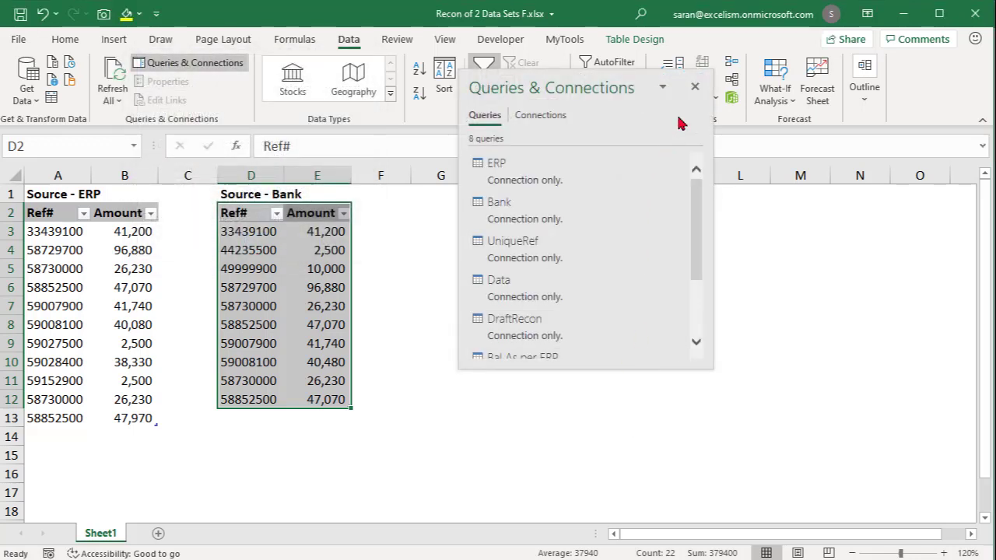
pyautogui.click(696, 88)
# Load the FinalRecon query as a table into the existing worksheet at cell G2 of Sheet1
pyautogui.click(448, 215)
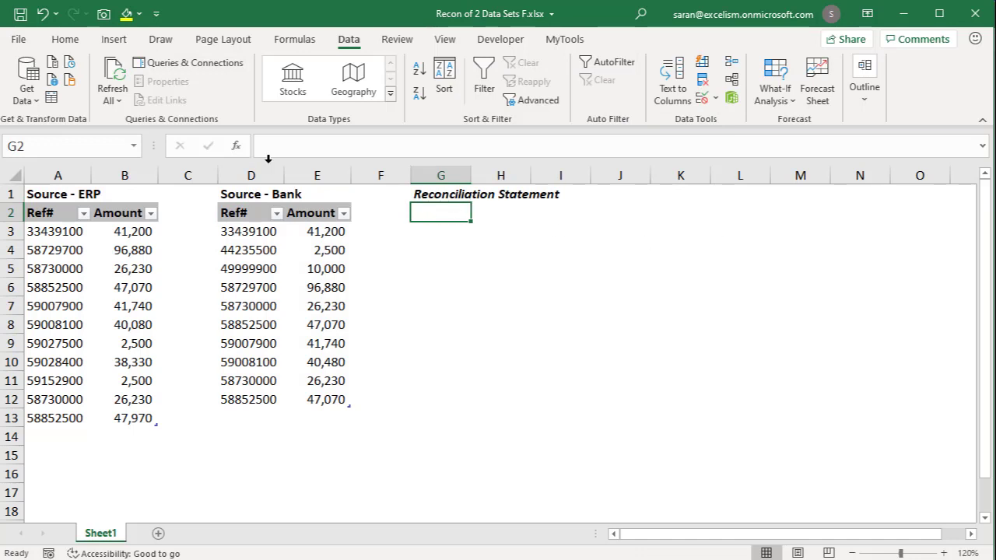
pyautogui.click(159, 62)
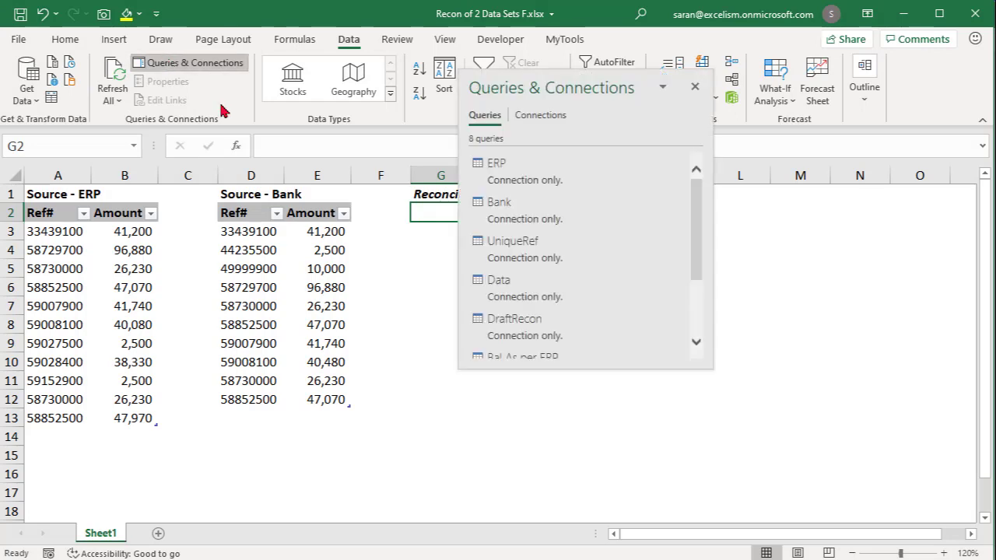
pyautogui.moveTo(695, 252); pyautogui.dragTo(695, 337)
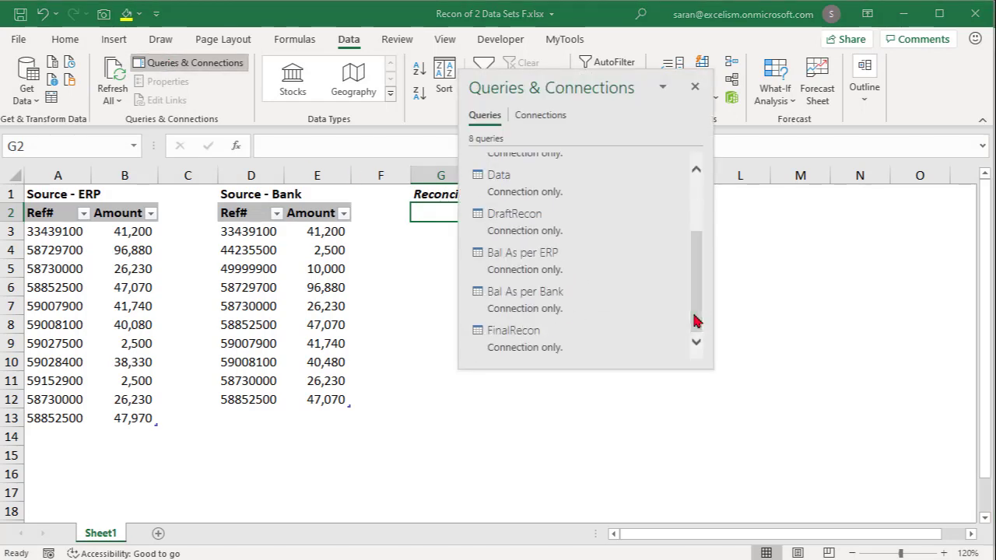
pyautogui.rightClick(543, 354)
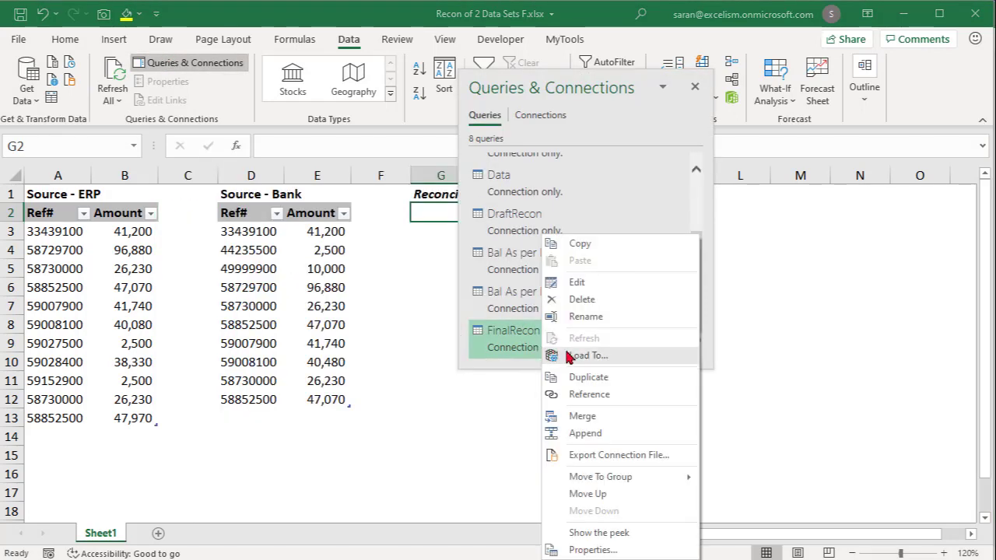
pyautogui.click(570, 357)
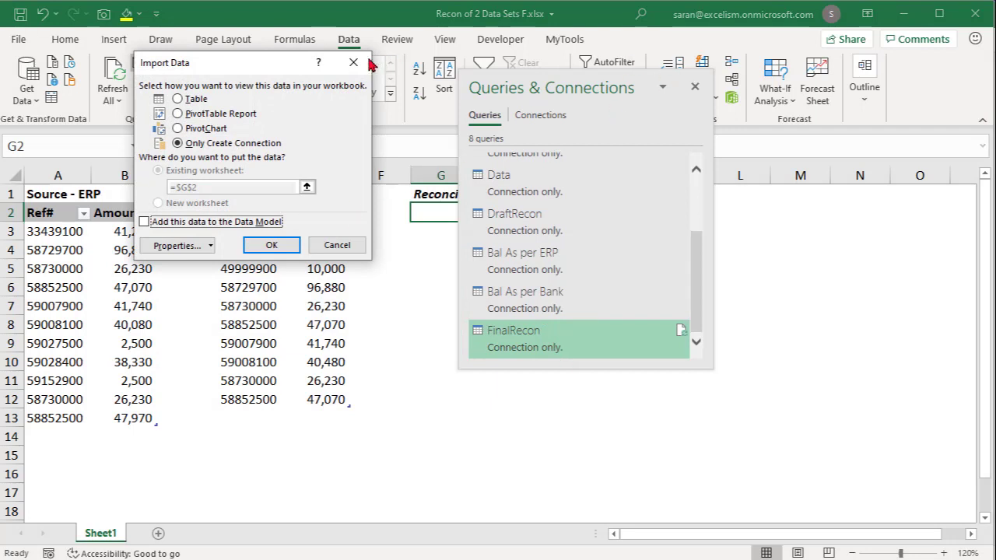
pyautogui.click(194, 99)
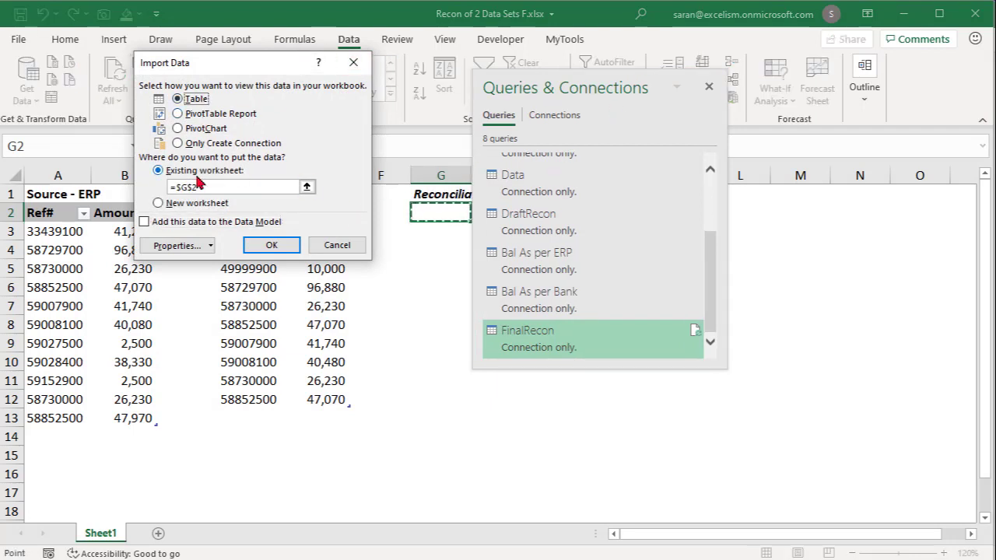
pyautogui.click(307, 186)
pyautogui.click(450, 211)
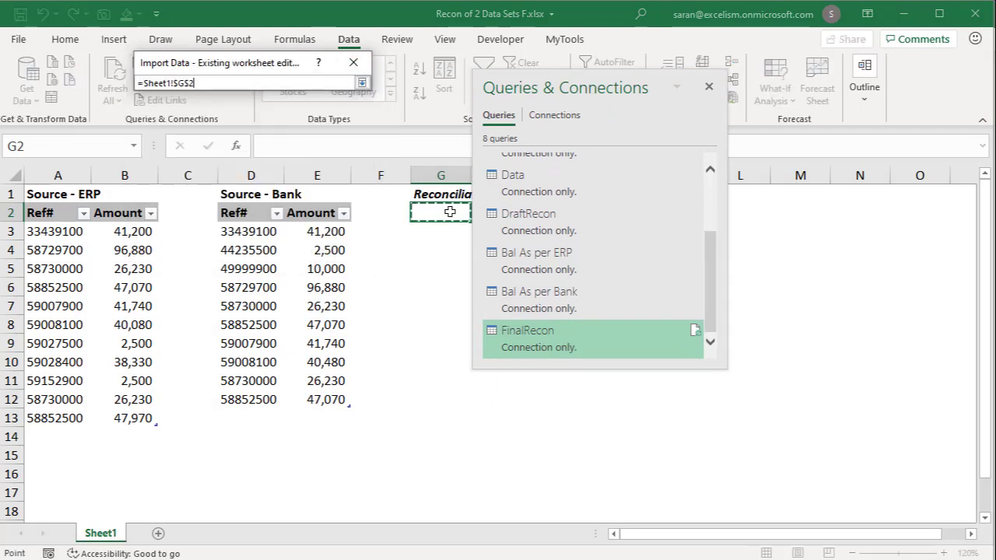
pyautogui.click(362, 82)
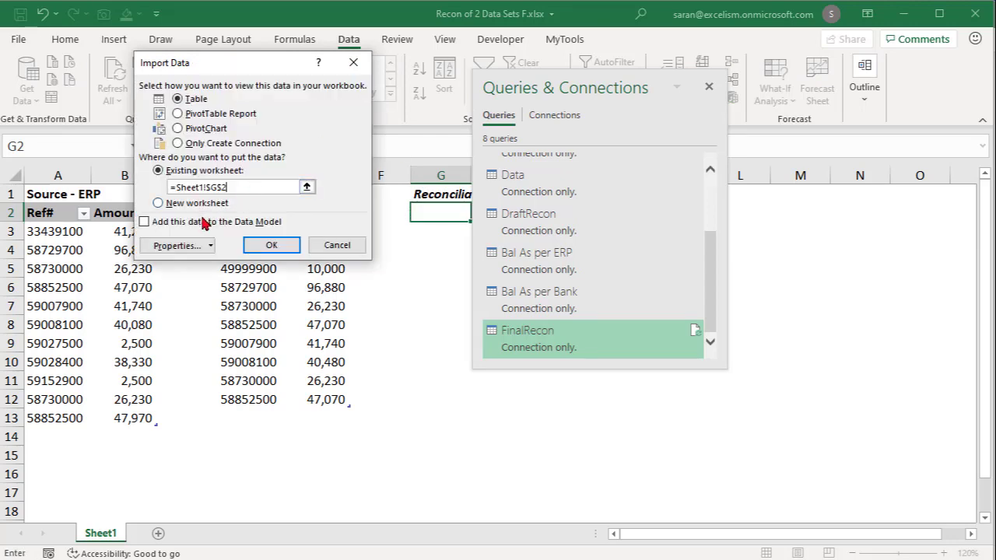
pyautogui.click(272, 245)
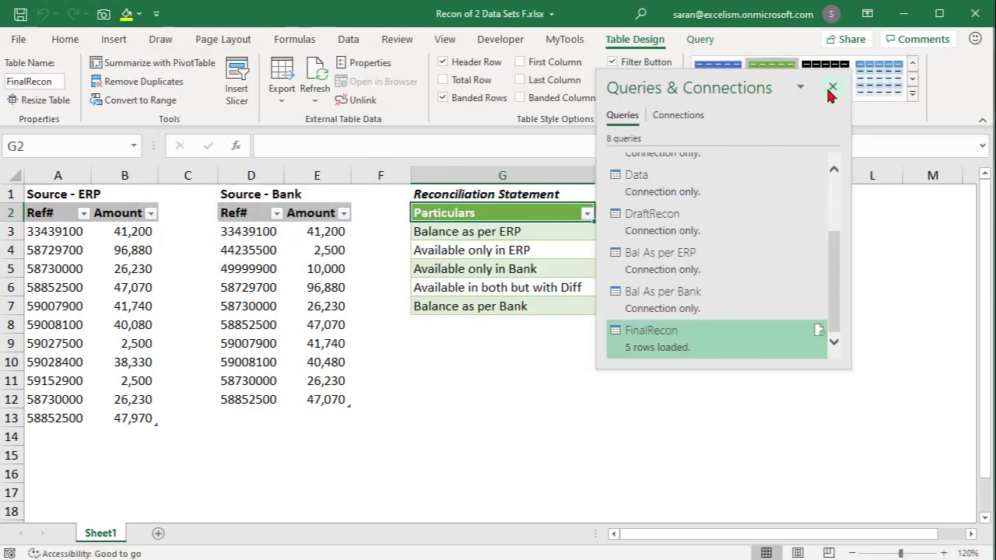
pyautogui.click(831, 89)
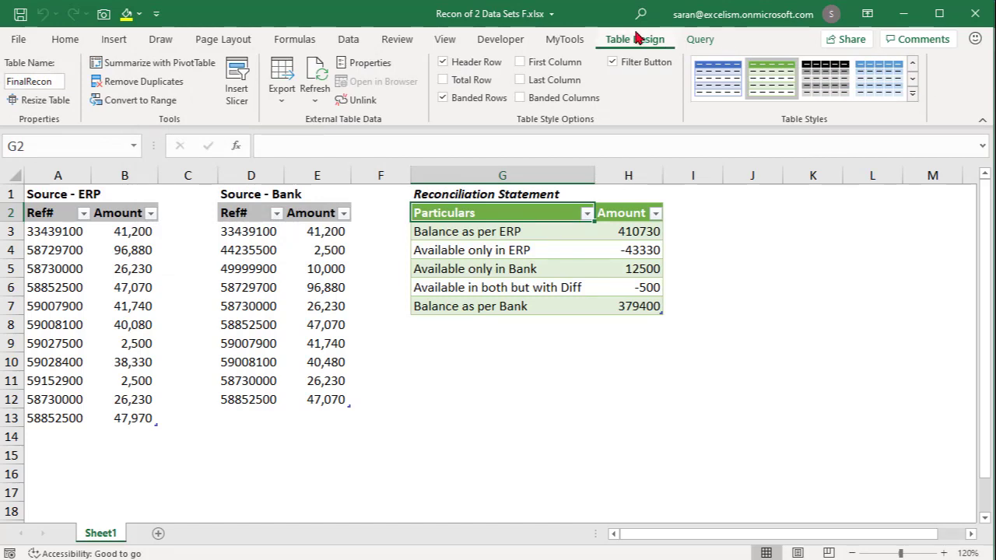
# Apply the custom table style to the reconciliation table and format amounts H3:H7 with thousands separators and no decimals
pyautogui.click(912, 93)
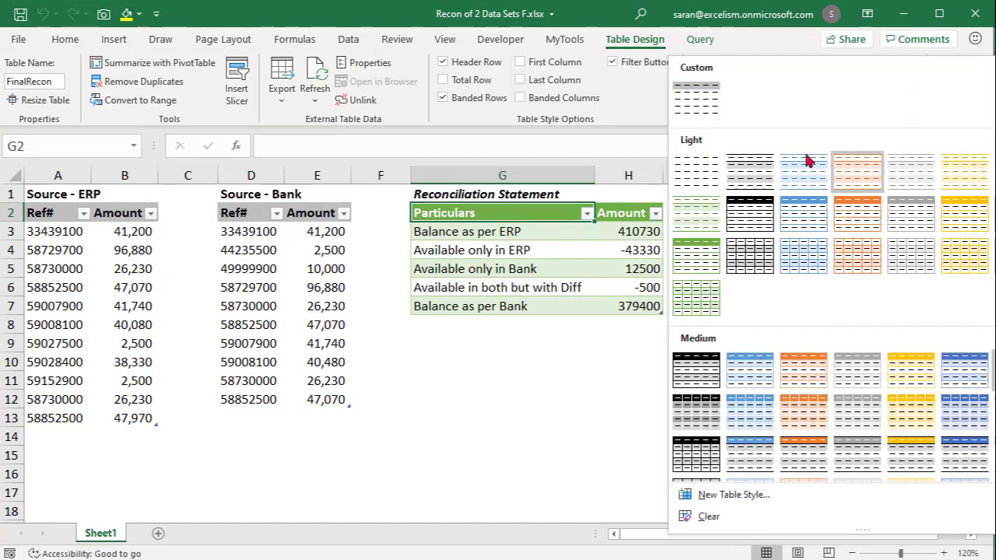
pyautogui.click(709, 95)
pyautogui.click(641, 231)
pyautogui.moveTo(632, 246); pyautogui.dragTo(632, 306)
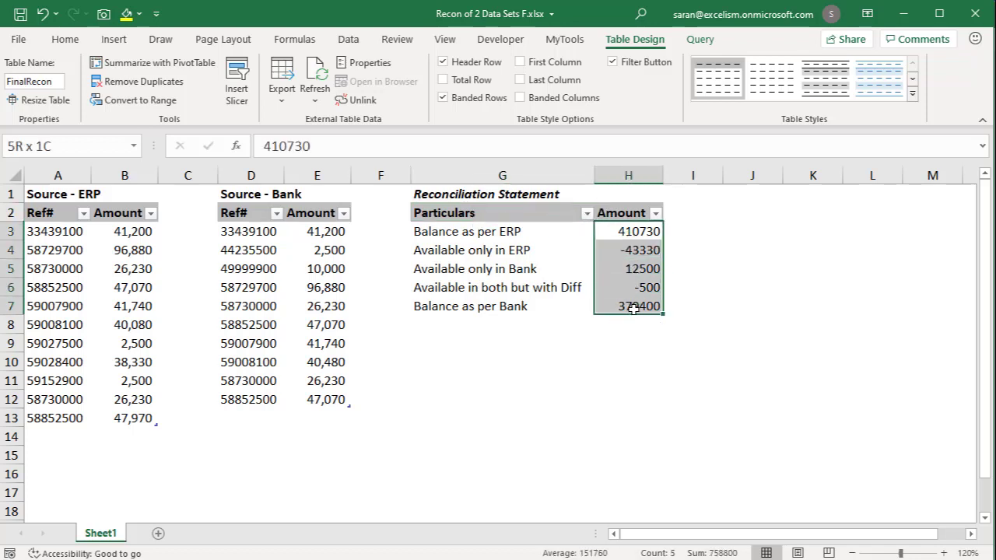
pyautogui.click(69, 39)
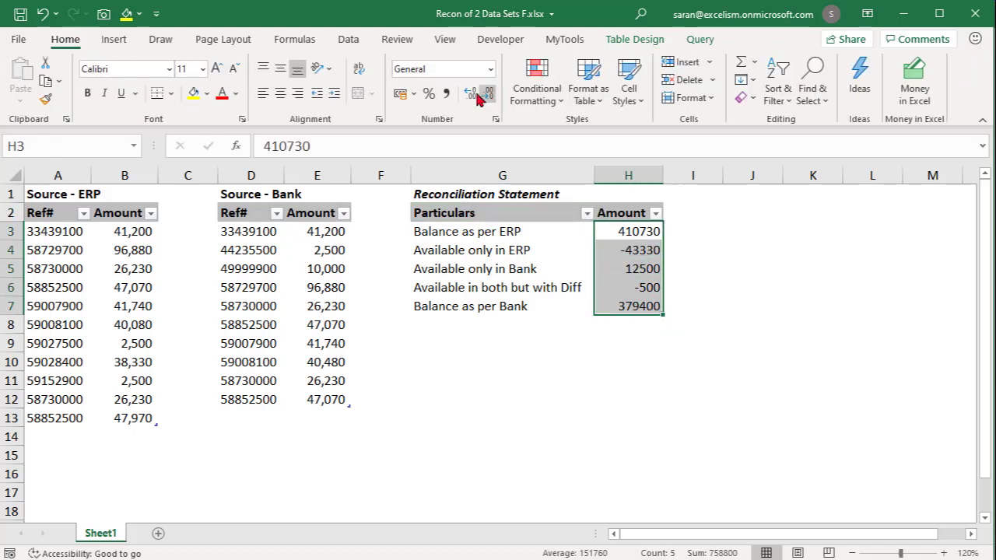
pyautogui.click(445, 93)
pyautogui.click(487, 94)
pyautogui.click(488, 94)
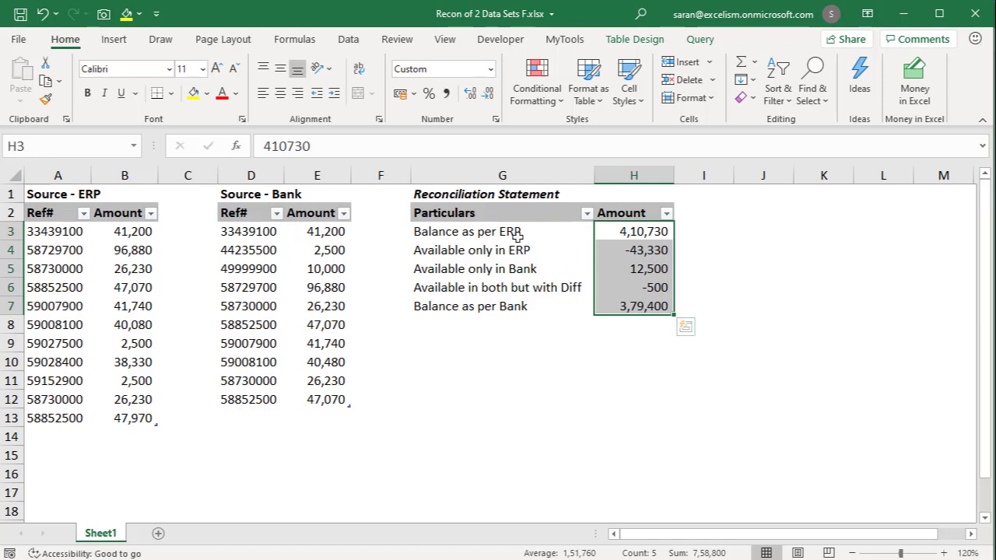
# Bold the Balance as per ERP and Balance as per Bank rows, adding a top and double bottom border to the Bank row
pyautogui.moveTo(480, 232); pyautogui.dragTo(604, 233)
pyautogui.hotkey('ctrl', 'b')
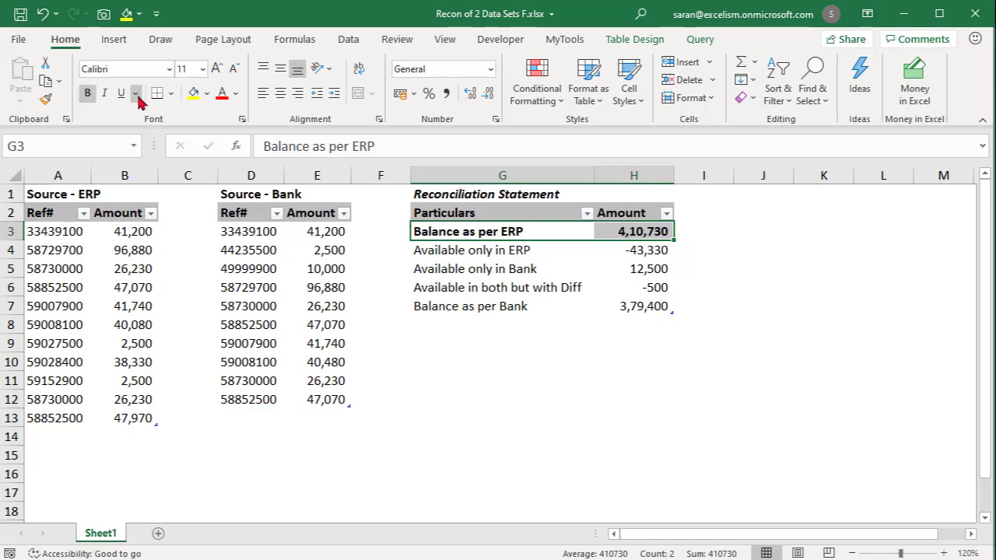
pyautogui.moveTo(511, 306); pyautogui.dragTo(642, 306)
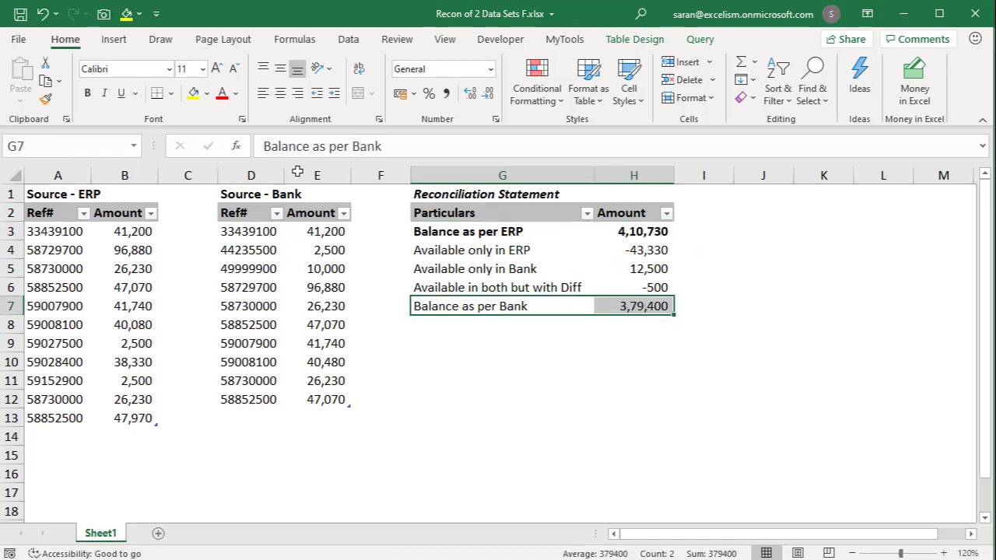
pyautogui.click(170, 93)
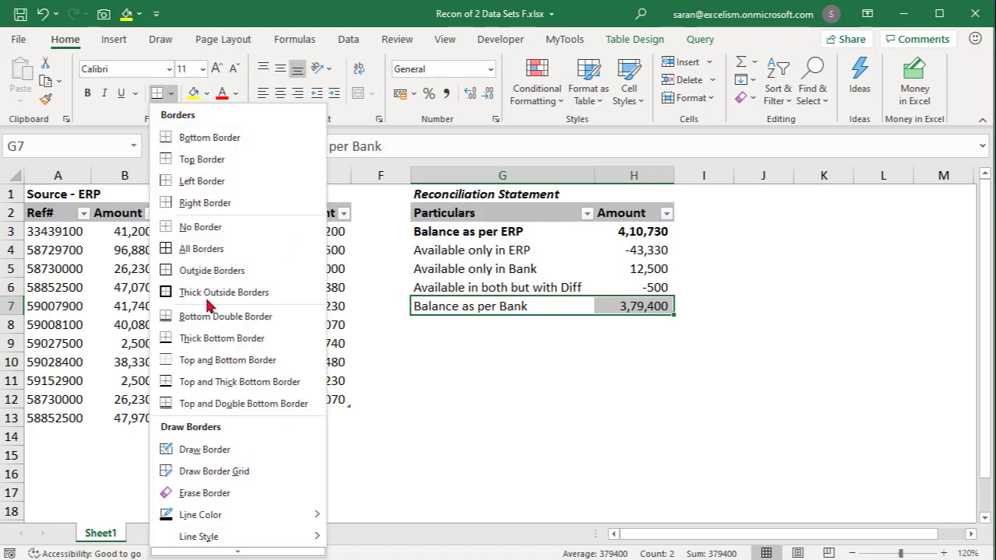
pyautogui.click(222, 410)
pyautogui.hotkey('ctrl', 'b')
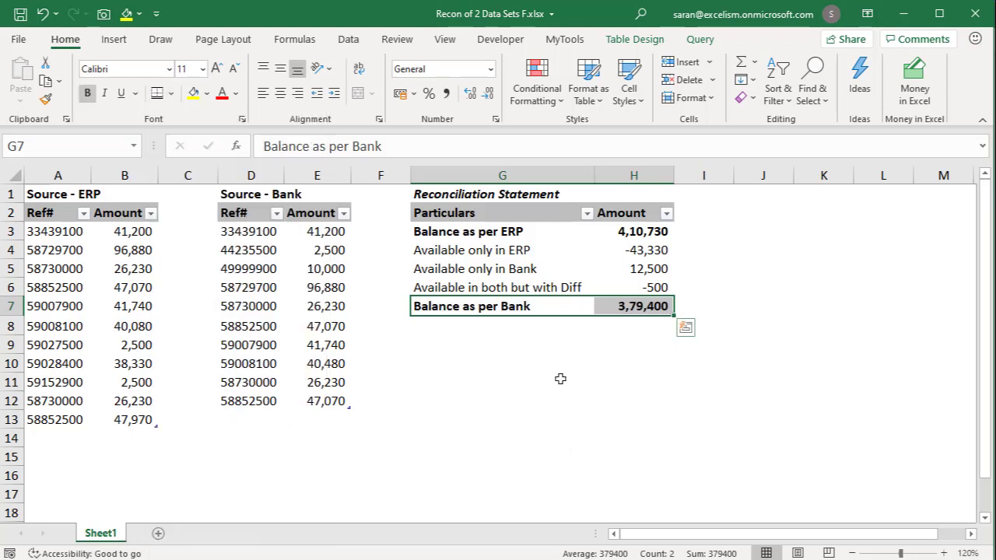
pyautogui.moveTo(523, 231); pyautogui.dragTo(631, 232)
pyautogui.click(647, 365)
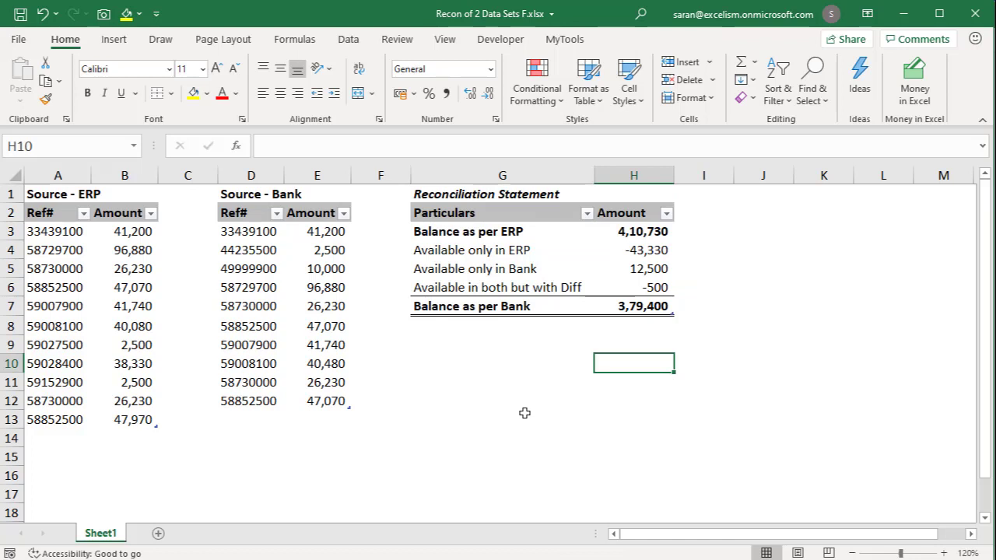
pyautogui.click(853, 552)
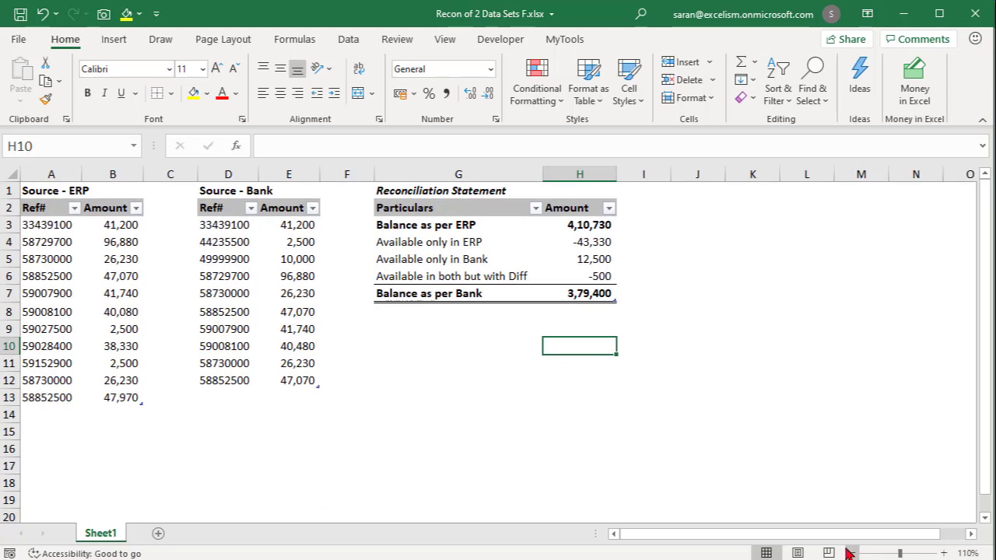
pyautogui.click(425, 247)
pyautogui.click(443, 261)
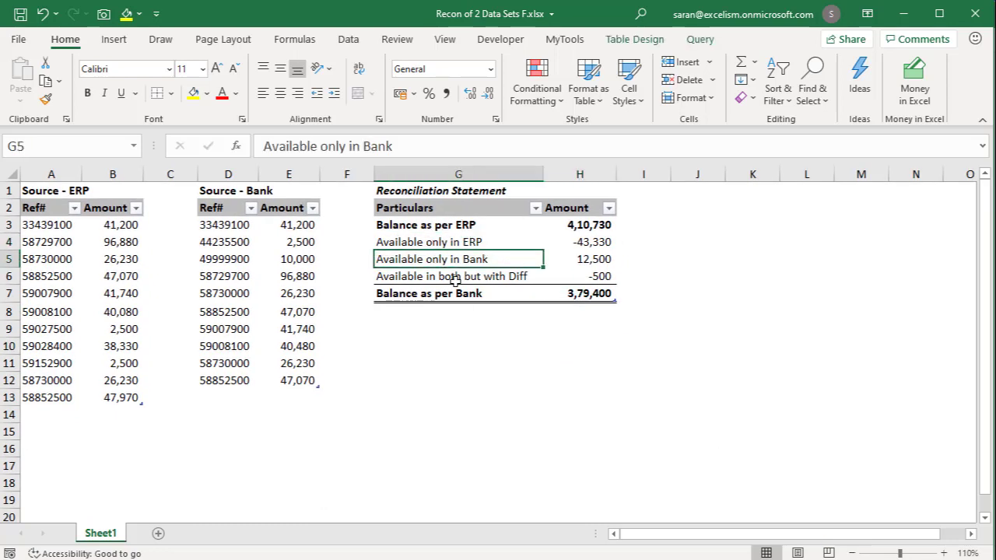
pyautogui.click(456, 272)
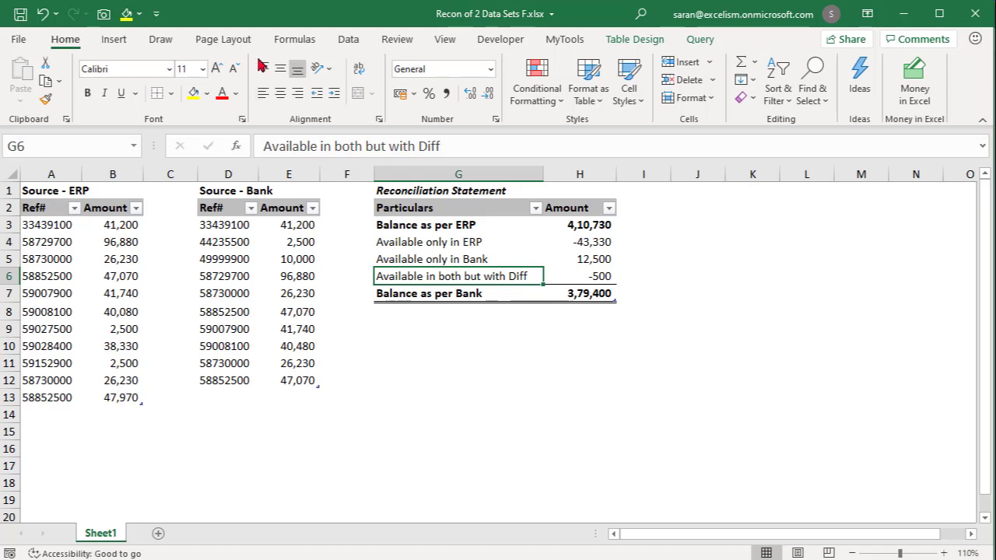
pyautogui.click(344, 43)
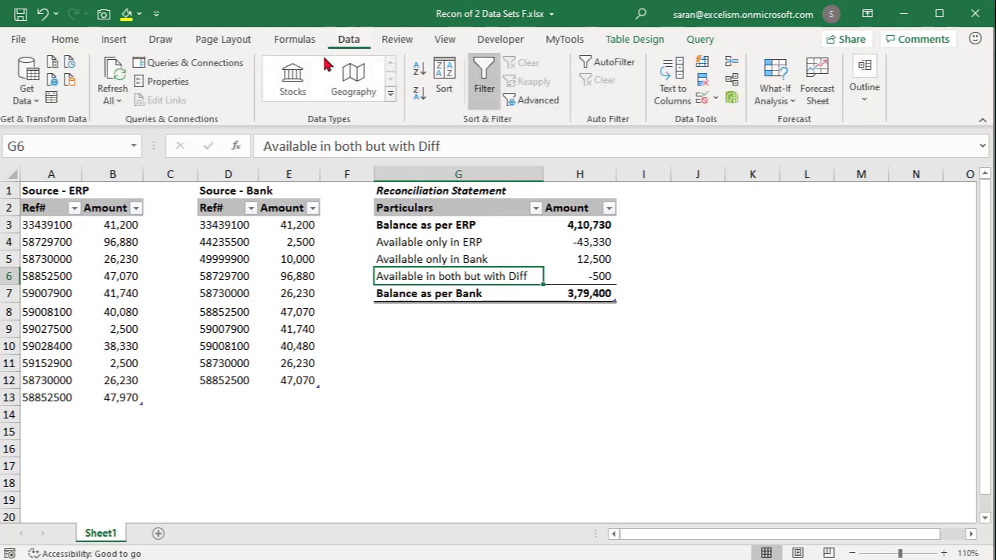
pyautogui.click(191, 63)
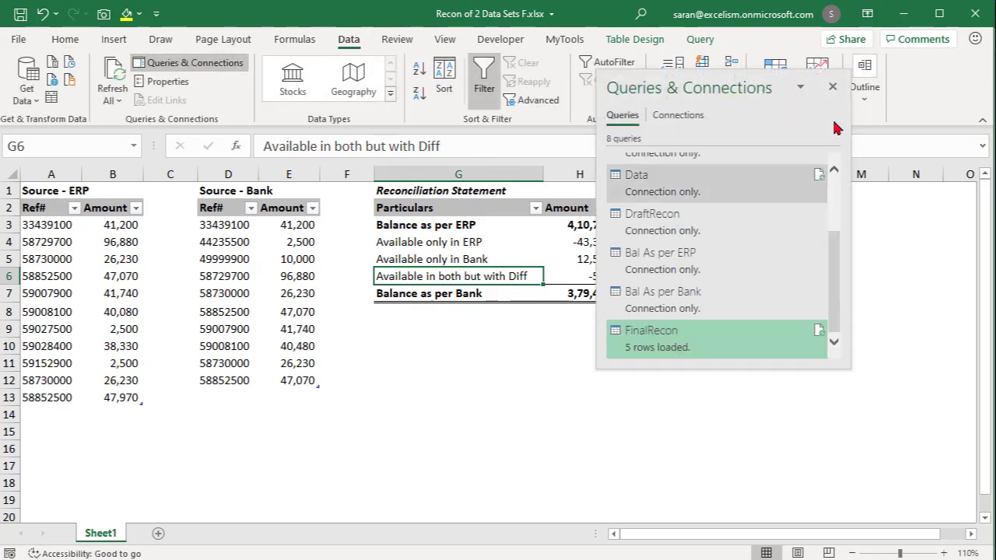
pyautogui.click(833, 87)
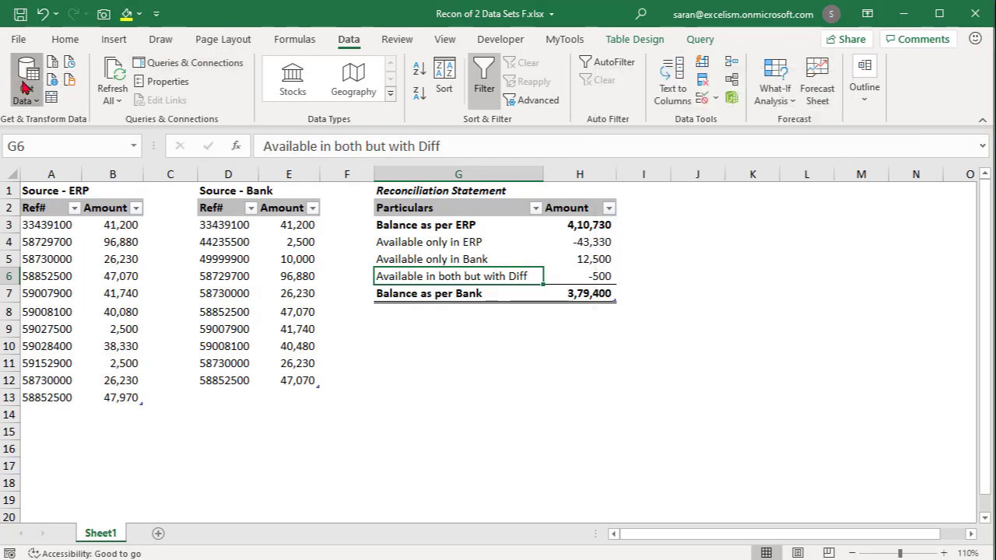
# Open the Power Query Editor, create a reference of the Data query and rename it AvailableInERPOnly
pyautogui.click(26, 88)
pyautogui.click(98, 349)
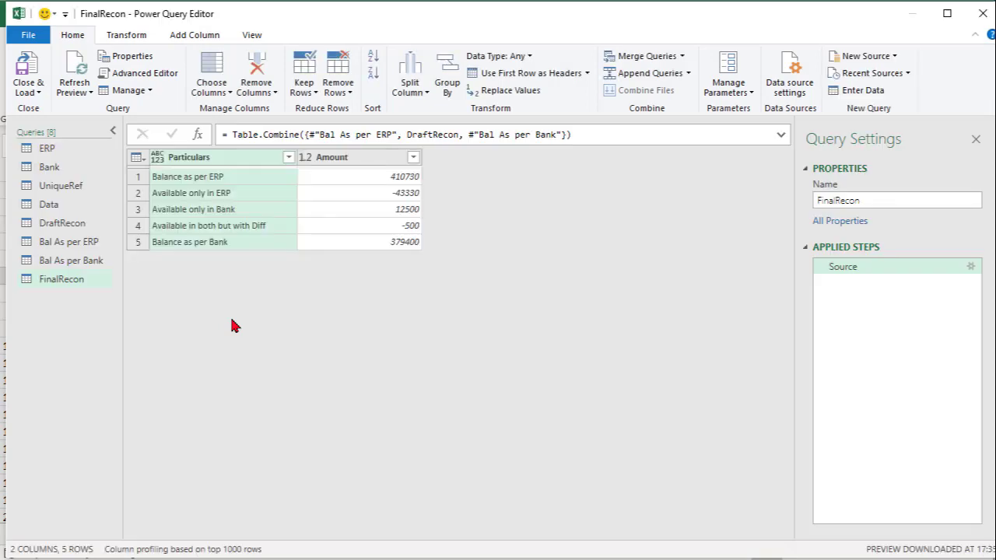
pyautogui.click(50, 204)
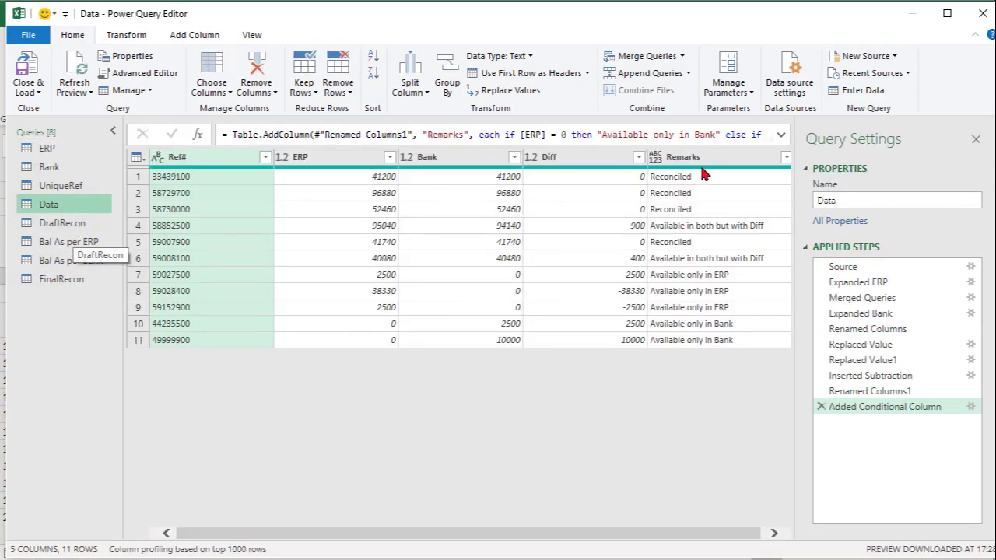
pyautogui.rightClick(46, 206)
pyautogui.click(101, 307)
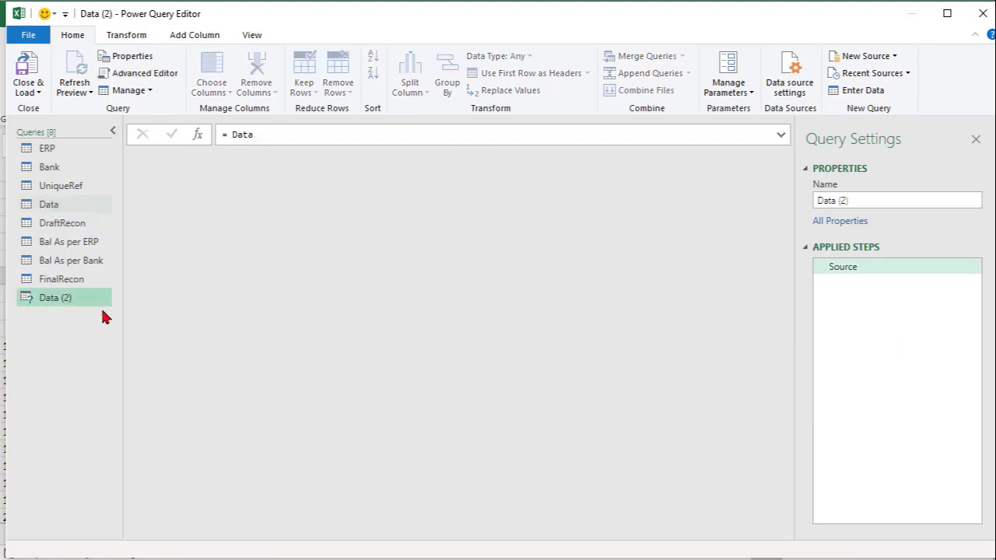
pyautogui.press('F2')
pyautogui.write('AvailableInER')
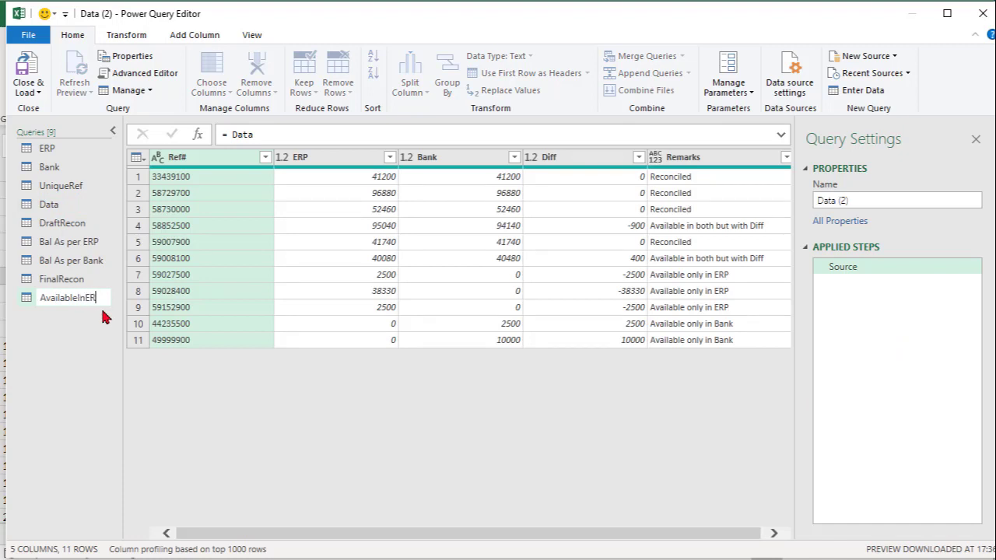
pyautogui.write('POnly')
pyautogui.press('Return')
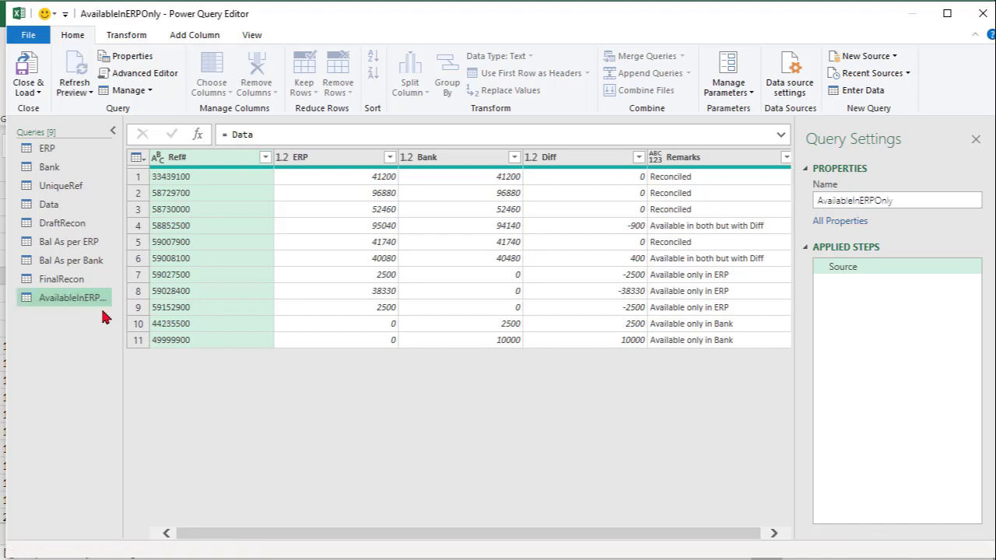
# Filter the Remarks column to only Available only in ERP and move that column directly after Ref#
pyautogui.click(728, 200)
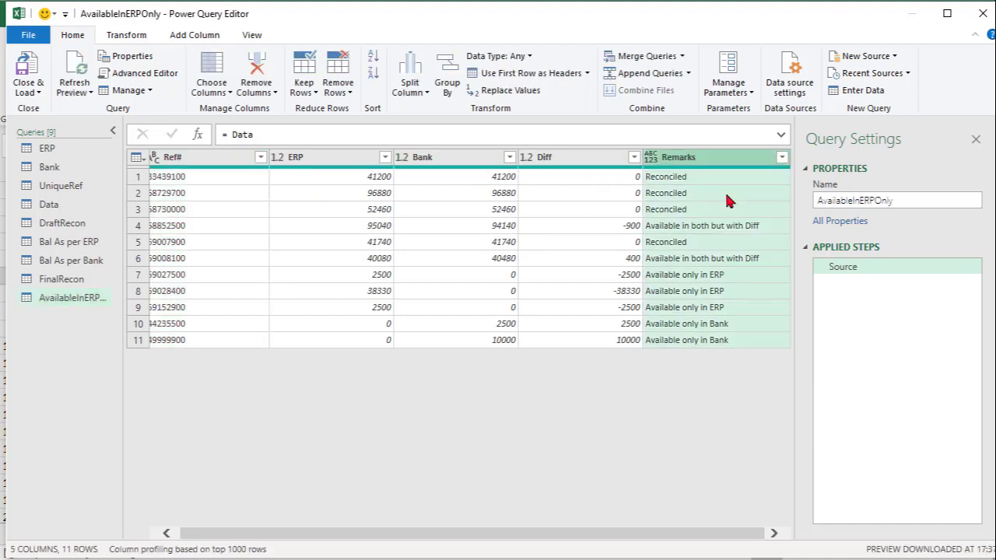
pyautogui.click(783, 158)
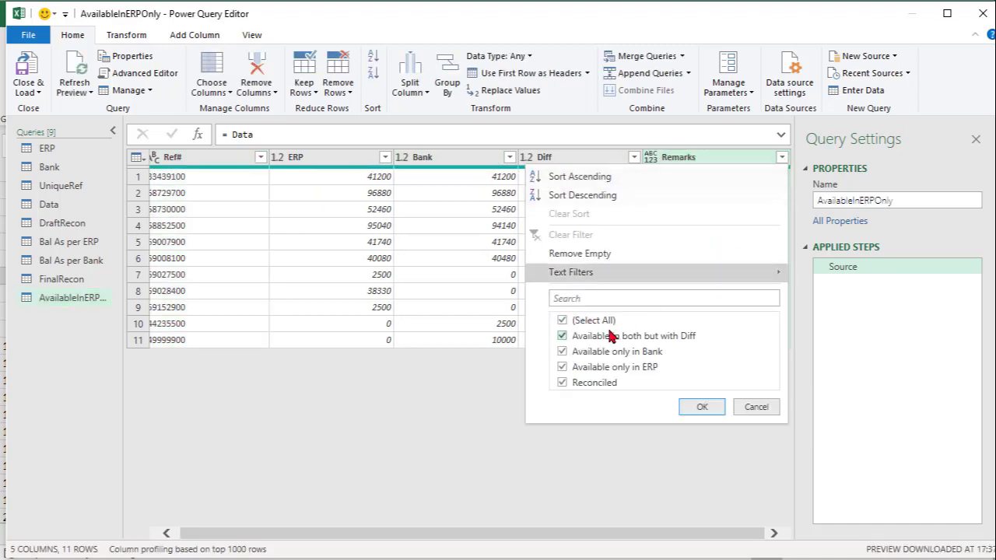
pyautogui.click(567, 321)
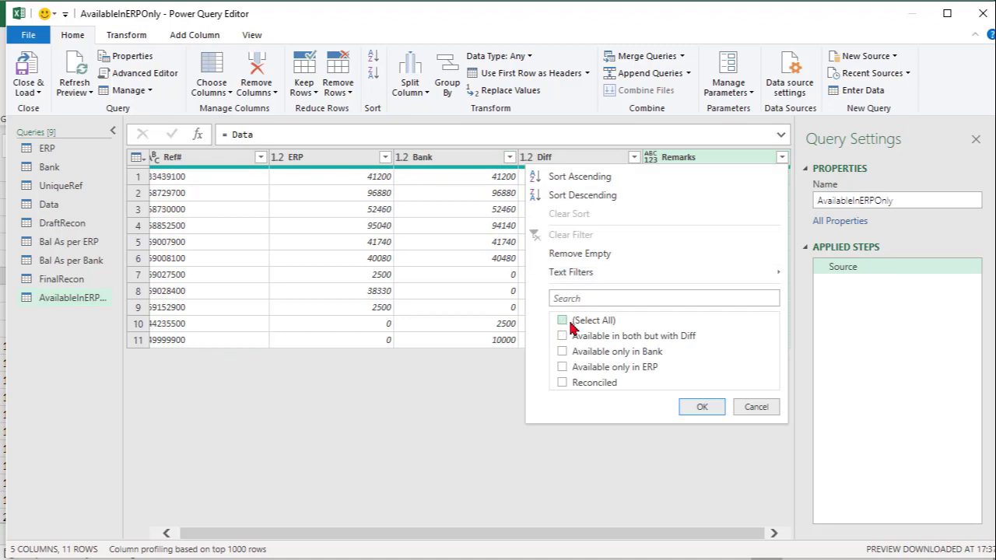
pyautogui.click(563, 368)
pyautogui.click(697, 407)
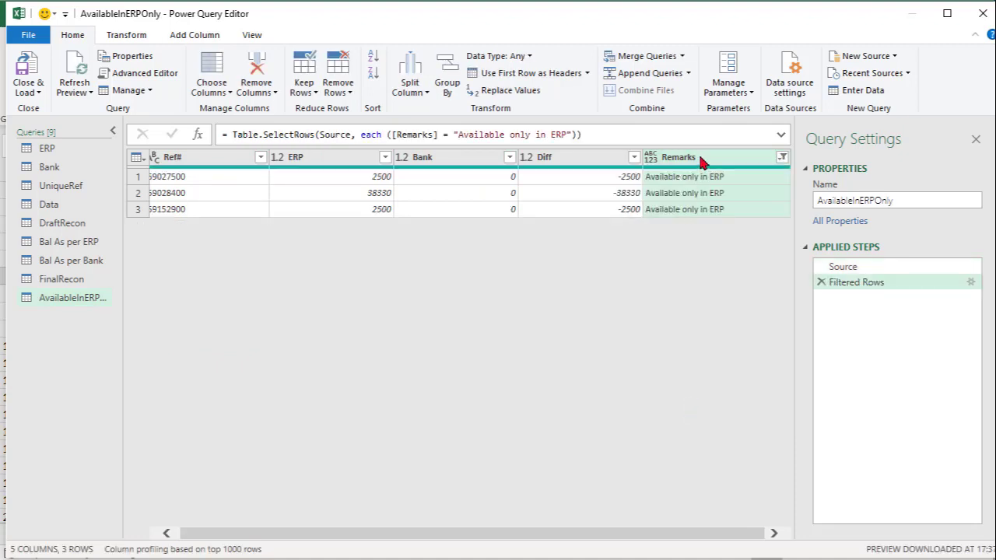
pyautogui.moveTo(700, 161); pyautogui.dragTo(206, 160)
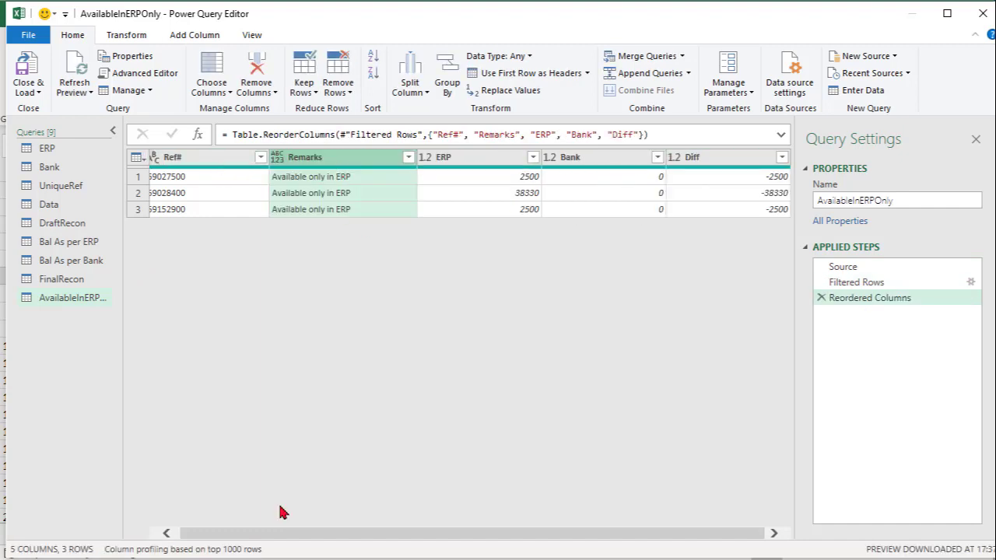
# Move the Remarks column of the AvailableInERPOnly query in front of Ref# as the first column
pyautogui.moveTo(285, 542); pyautogui.dragTo(249, 532)
pyautogui.moveTo(303, 158); pyautogui.dragTo(177, 159)
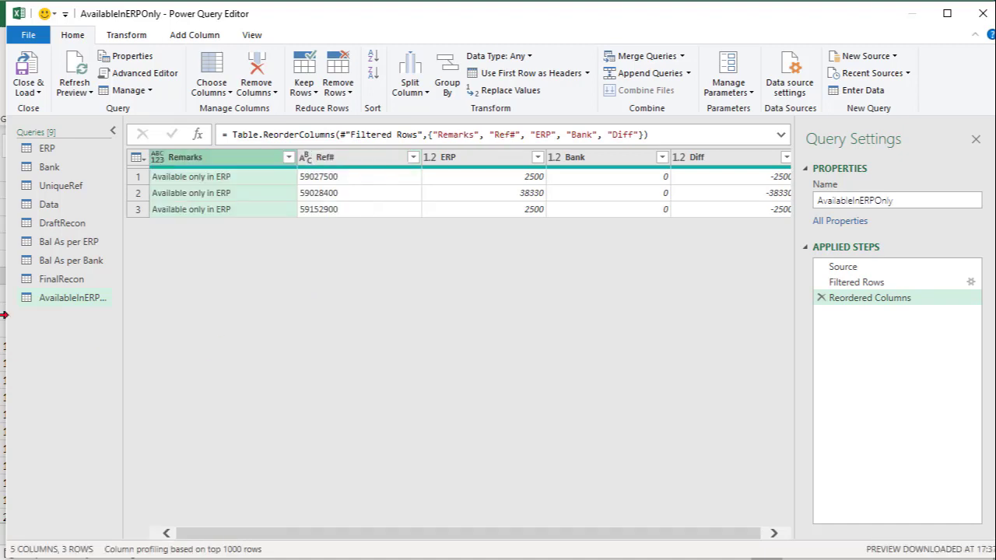
# Create a reference of the Data query and rename it AvailableInBankOnly
pyautogui.click(49, 207)
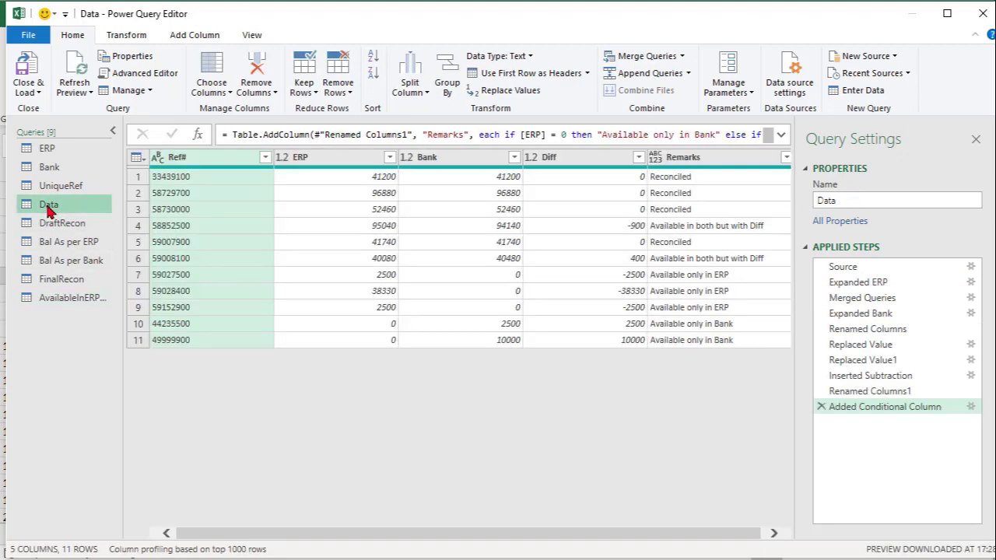
pyautogui.rightClick(49, 211)
pyautogui.click(95, 309)
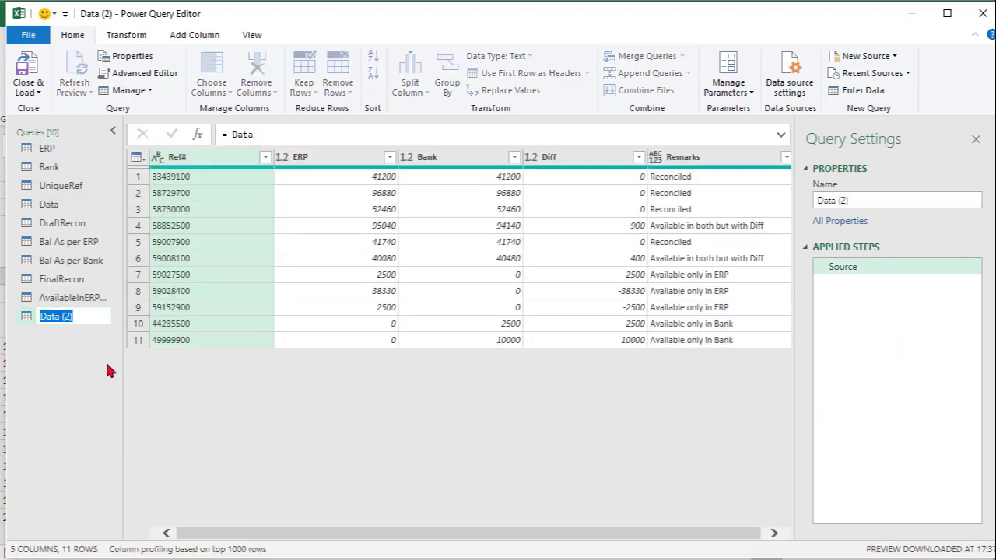
pyautogui.write('Avai')
pyautogui.write('lableInBankOnly')
pyautogui.press('Return')
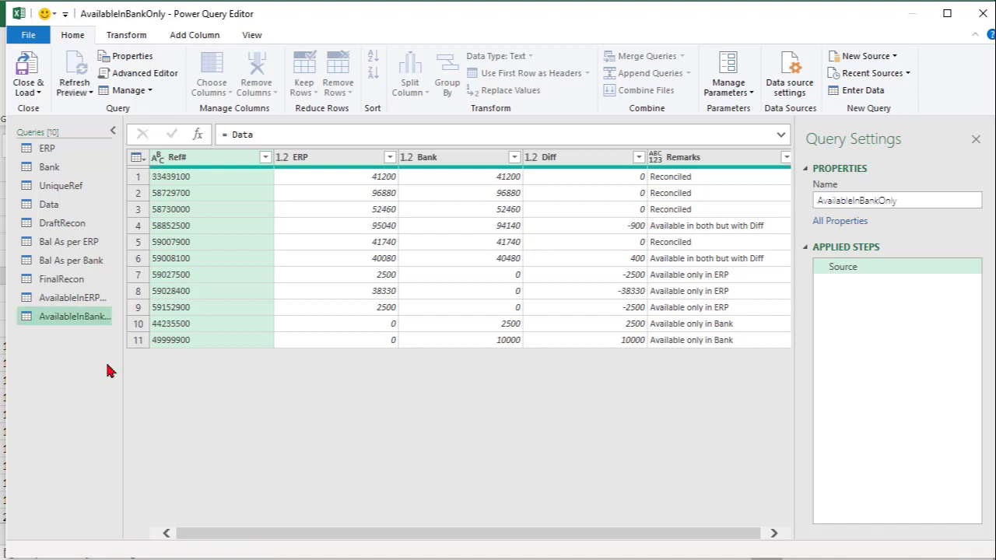
# Filter AvailableInBankOnly's Remarks column to only Available only in Bank and make Remarks the first column
pyautogui.click(786, 157)
pyautogui.click(564, 320)
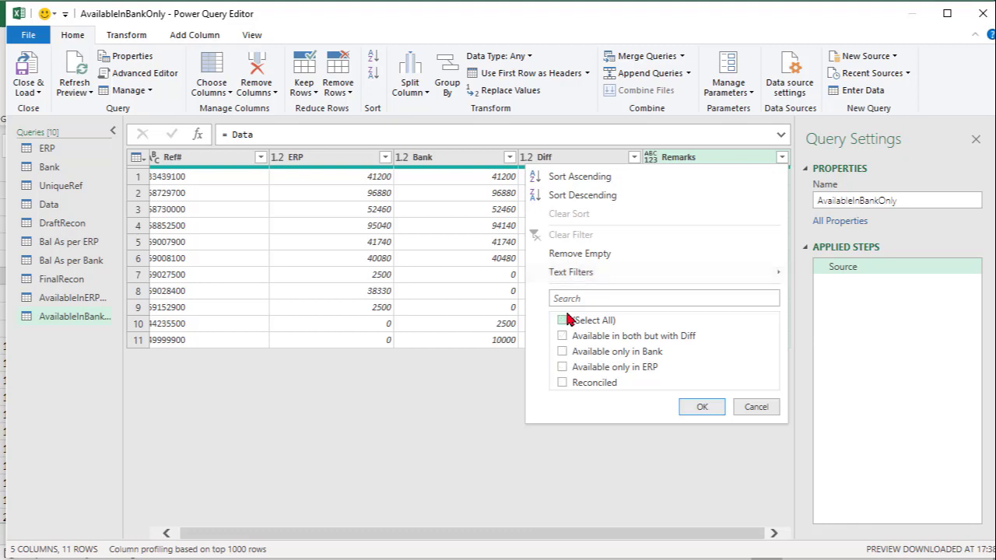
pyautogui.click(562, 352)
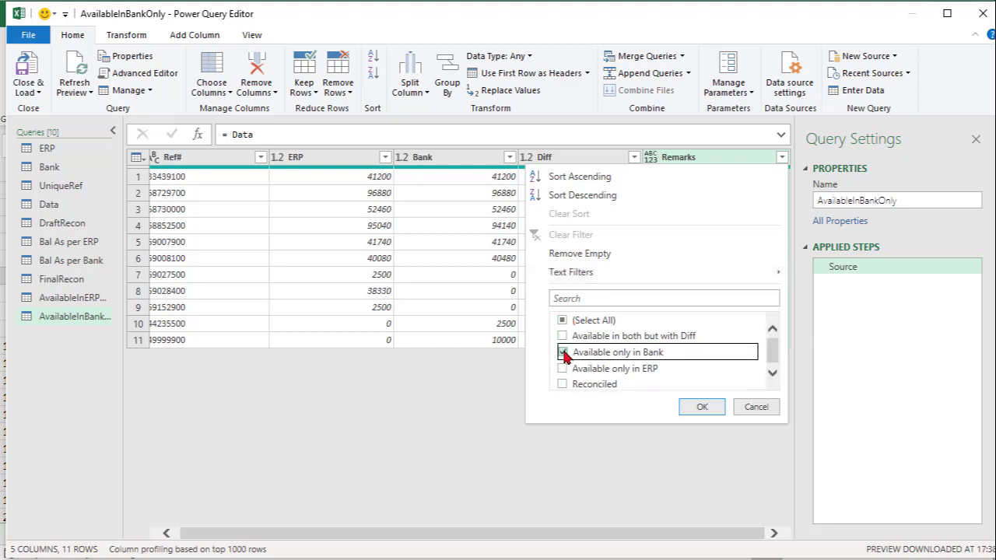
pyautogui.click(699, 407)
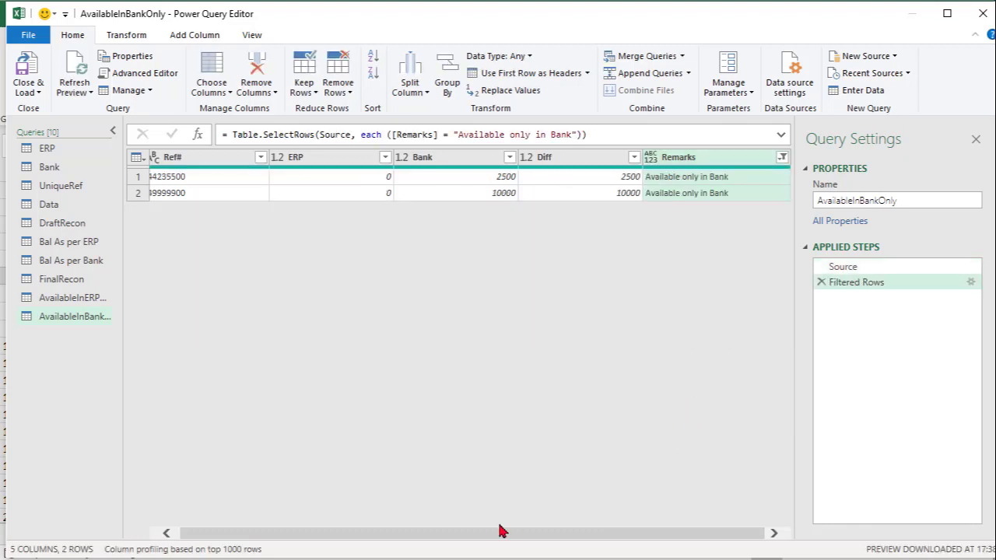
pyautogui.moveTo(504, 539); pyautogui.dragTo(467, 537)
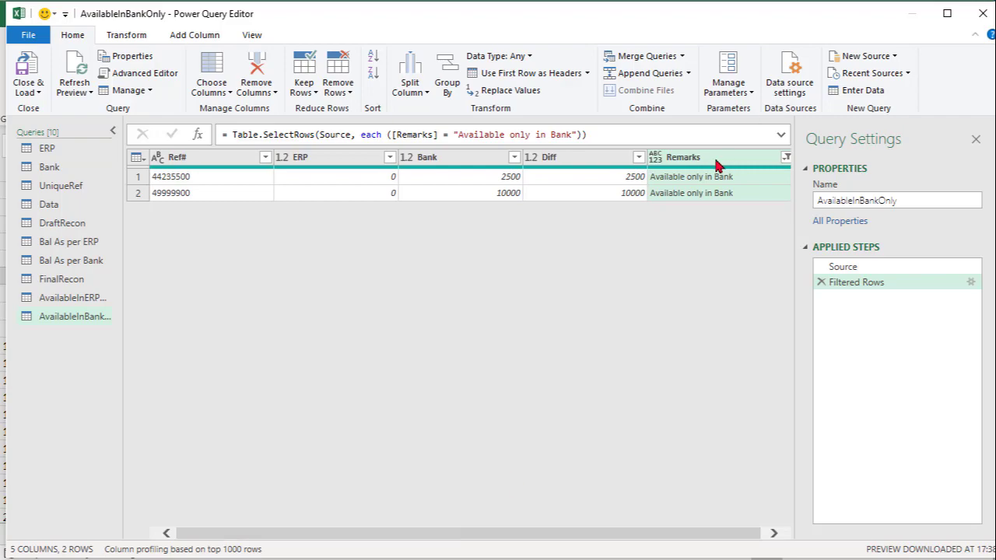
pyautogui.moveTo(715, 165); pyautogui.dragTo(228, 174)
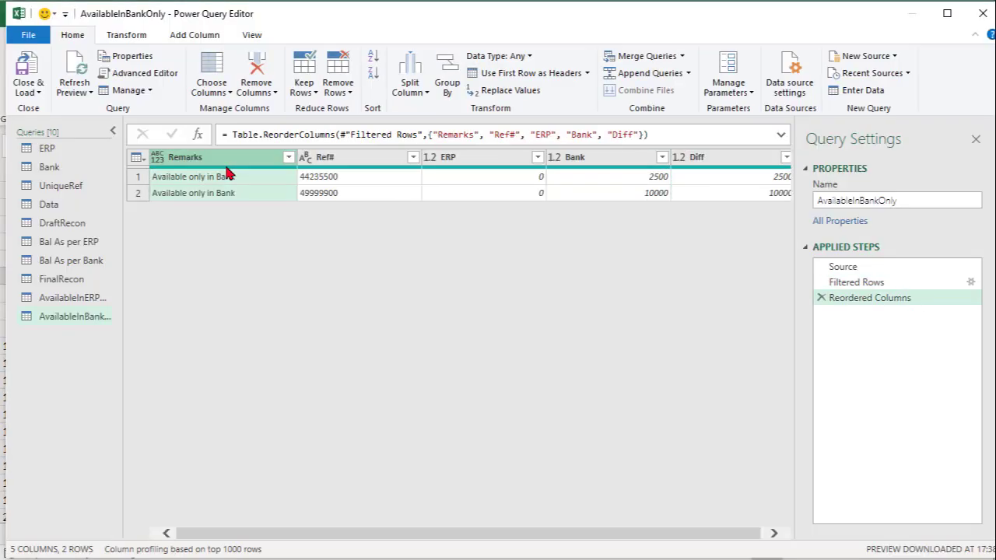
# Create another reference of the Data query and rename it AvailableInBothWithDiff
pyautogui.click(67, 209)
pyautogui.rightClick(67, 212)
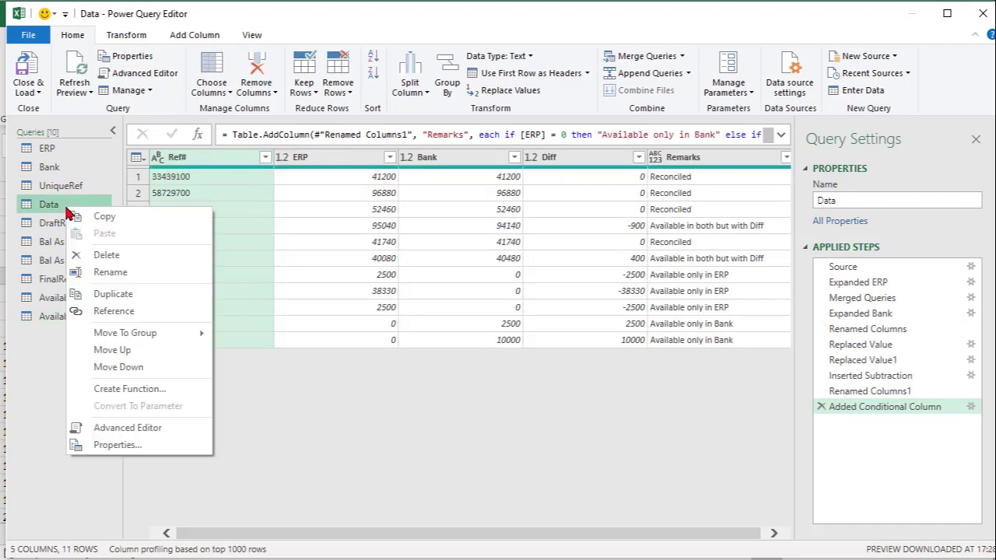
pyautogui.click(129, 311)
pyautogui.press('F2')
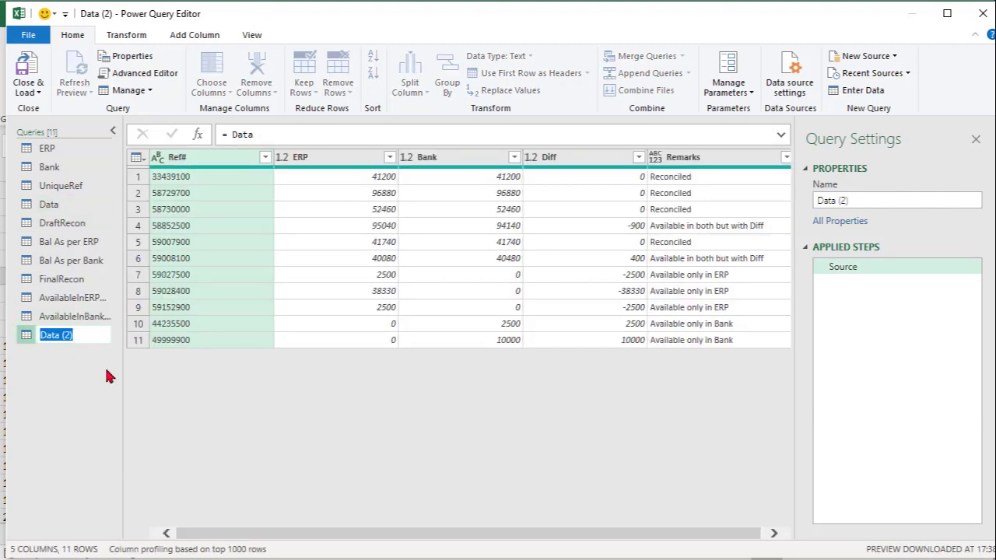
pyautogui.write('Availab')
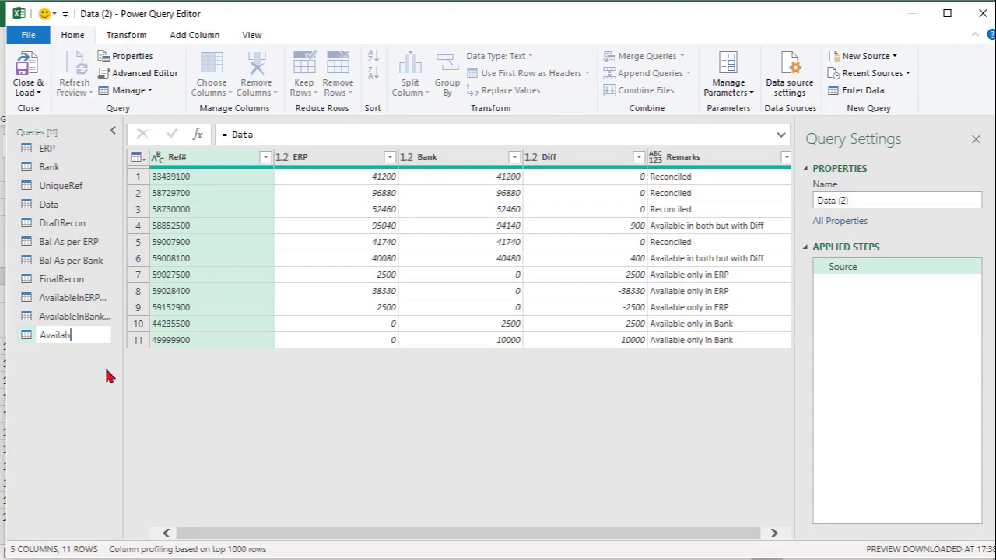
pyautogui.write('leInBothWithDiff')
pyautogui.press('Return')
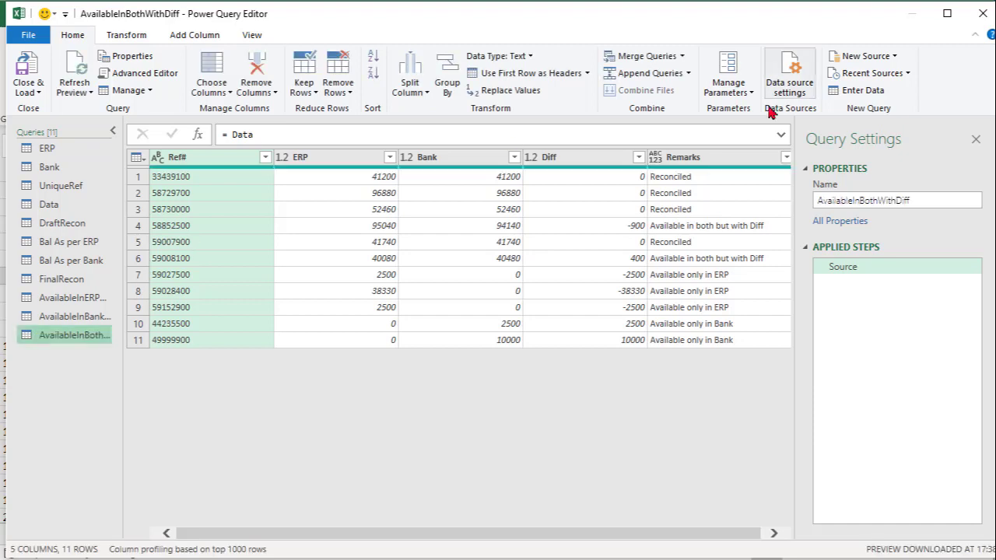
# Filter AvailableInBothWithDiff's Remarks column to only Available in both but with Diff and make Remarks the first column
pyautogui.click(783, 158)
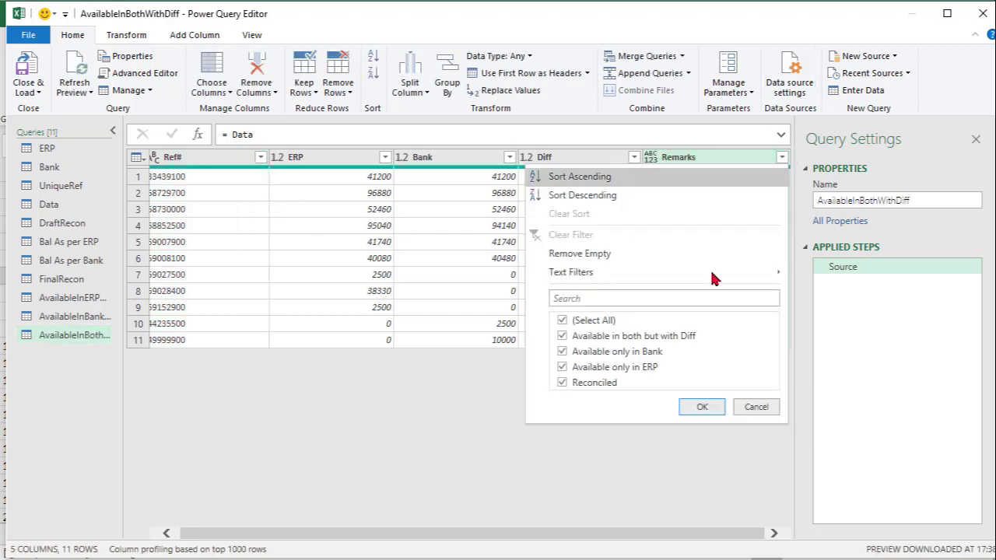
pyautogui.click(562, 320)
pyautogui.click(564, 339)
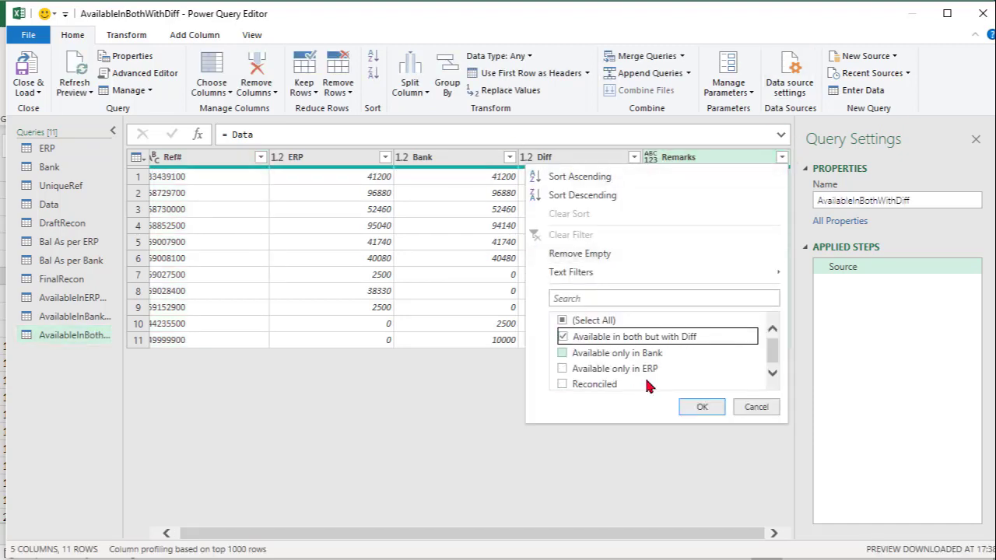
pyautogui.click(709, 408)
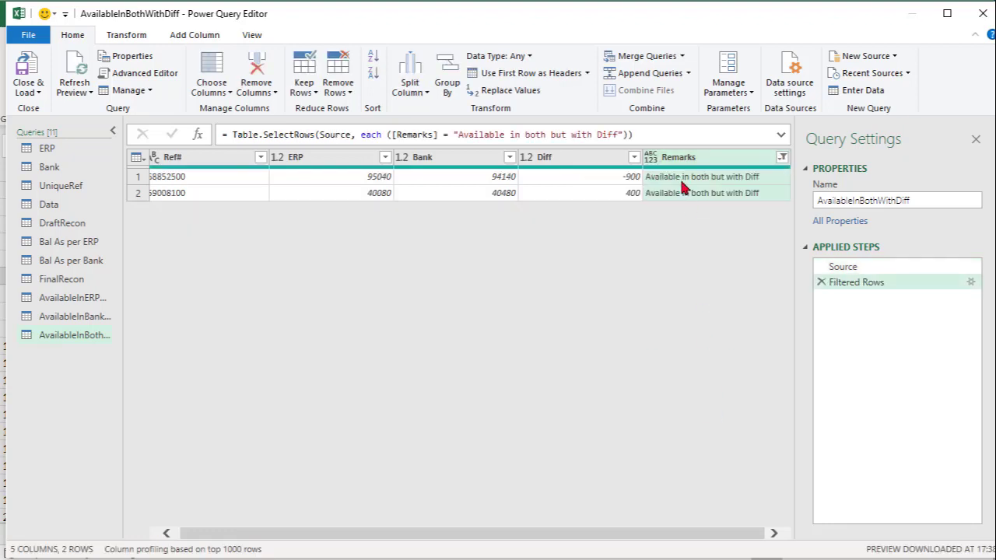
pyautogui.moveTo(678, 165); pyautogui.dragTo(150, 167)
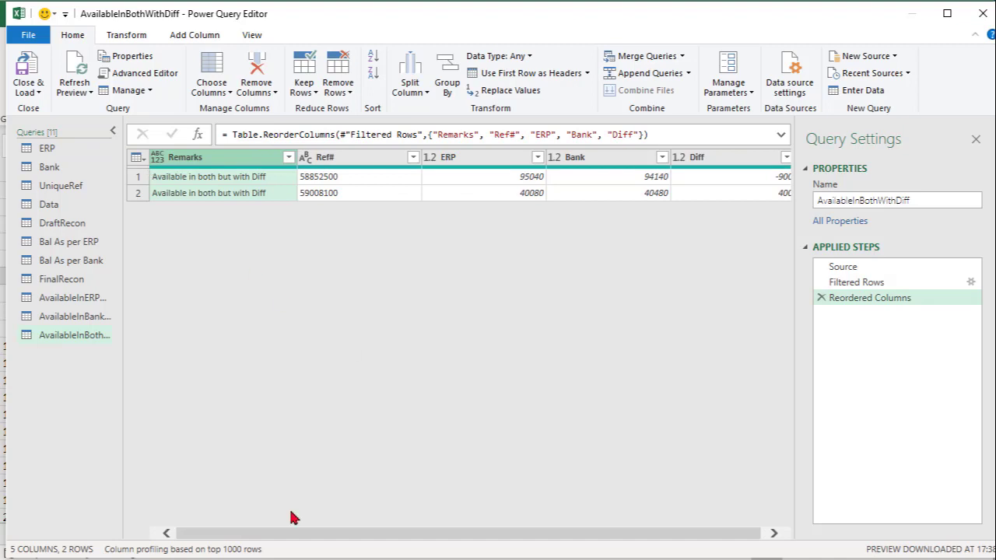
# Create a further reference of the Data query and rename it Reconciled
pyautogui.click(51, 205)
pyautogui.rightClick(55, 215)
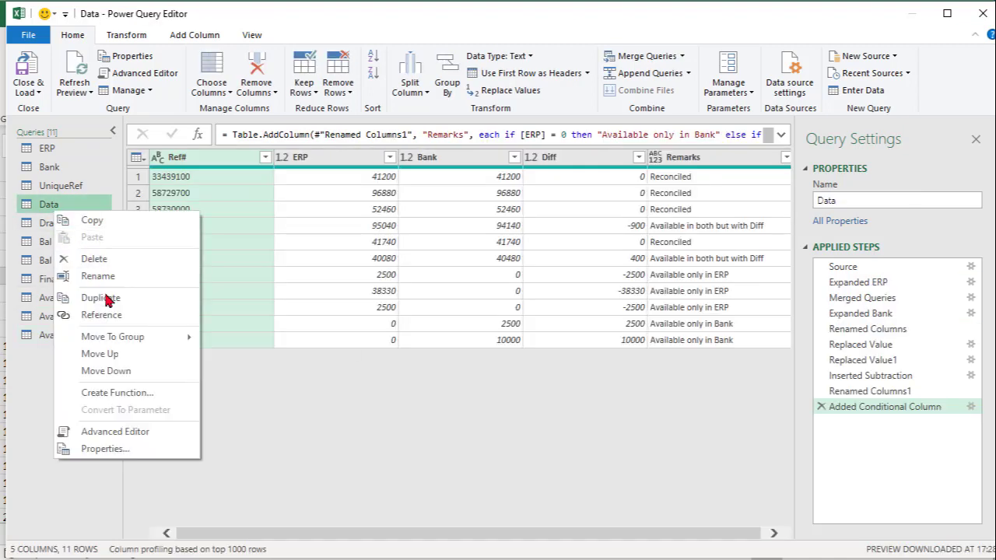
pyautogui.click(116, 317)
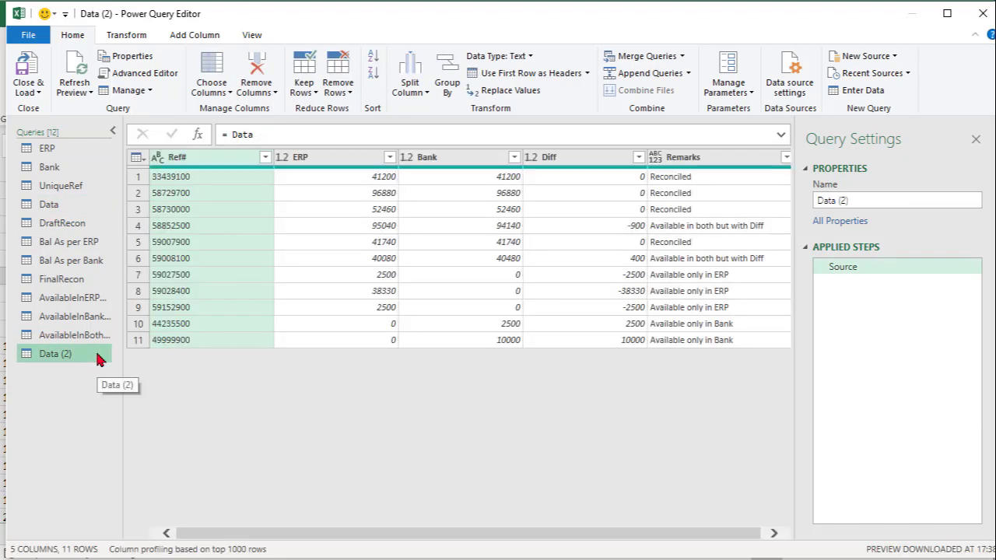
pyautogui.doubleClick(99, 354)
pyautogui.write('Recon')
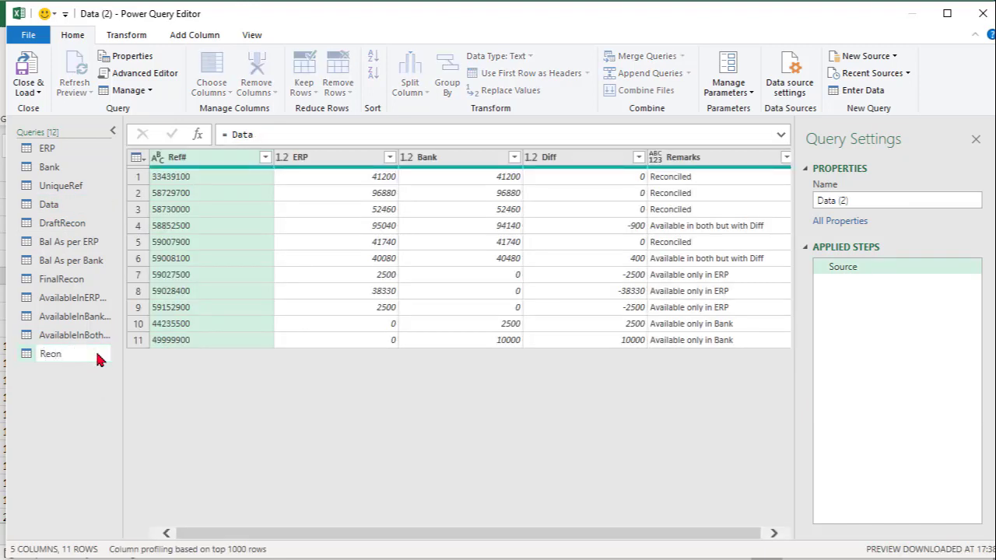
pyautogui.write('ciled')
pyautogui.press('Return')
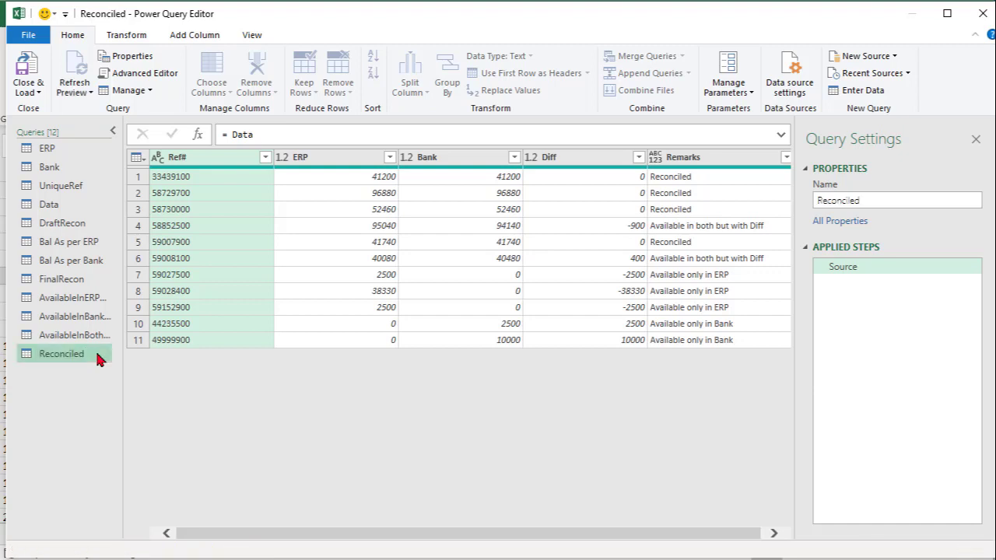
# Filter the Reconciled query's Remarks column to only Reconciled and make Remarks the first column
pyautogui.click(785, 158)
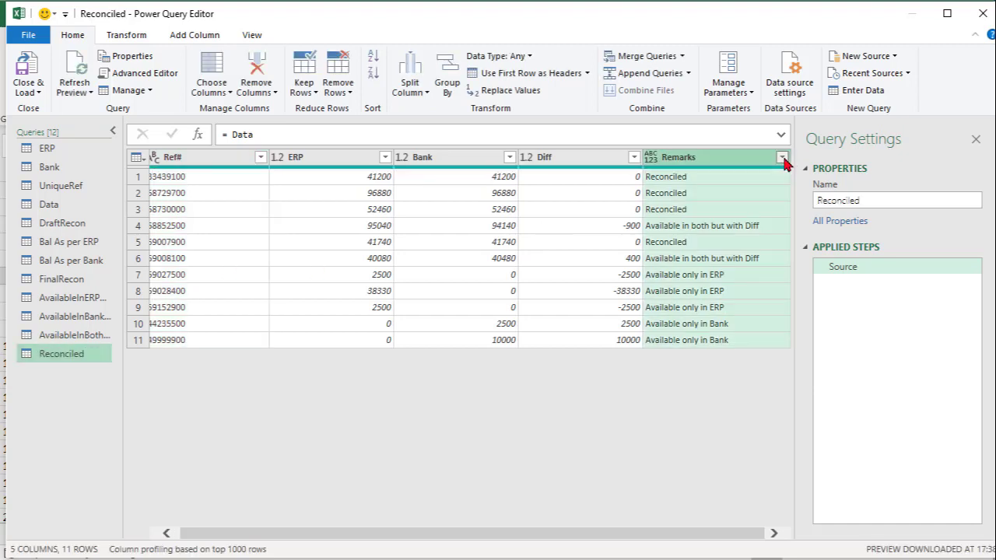
pyautogui.click(561, 320)
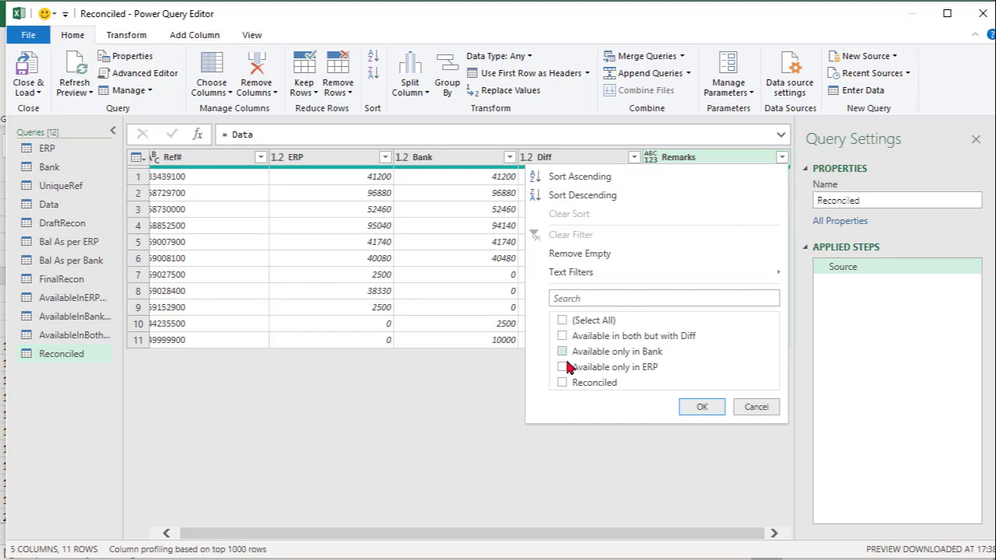
pyautogui.click(563, 383)
pyautogui.click(712, 412)
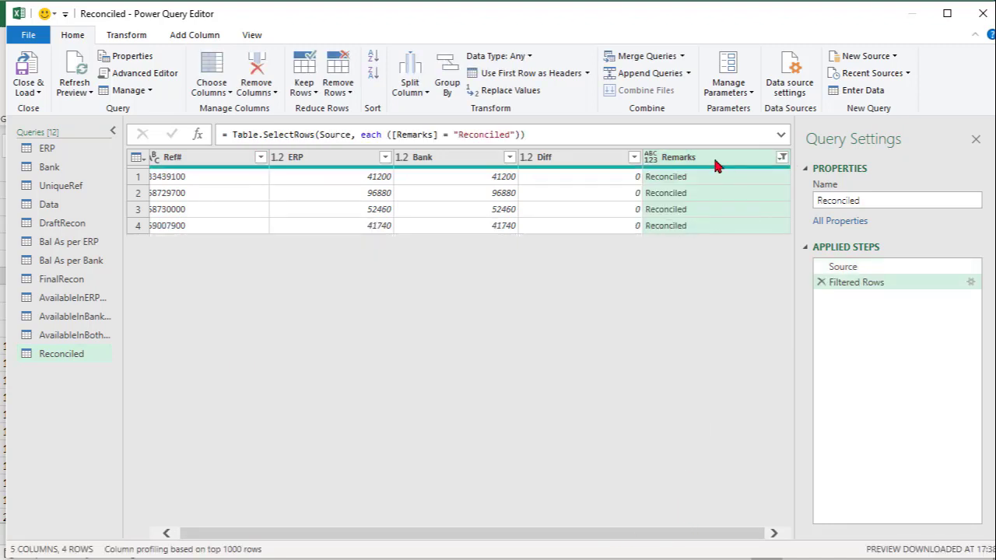
pyautogui.moveTo(717, 166); pyautogui.dragTo(206, 177)
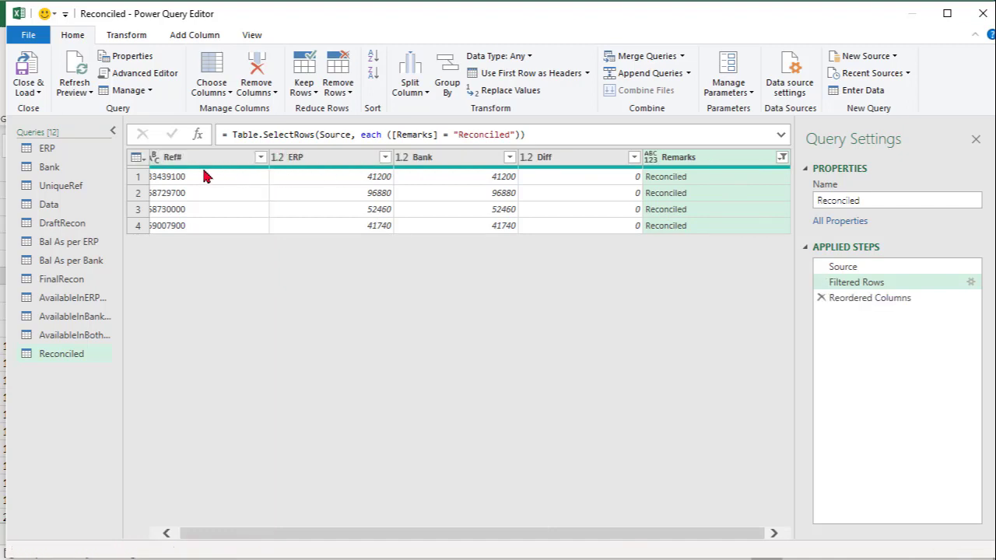
pyautogui.moveTo(192, 533); pyautogui.dragTo(152, 532)
pyautogui.moveTo(330, 165); pyautogui.dragTo(195, 174)
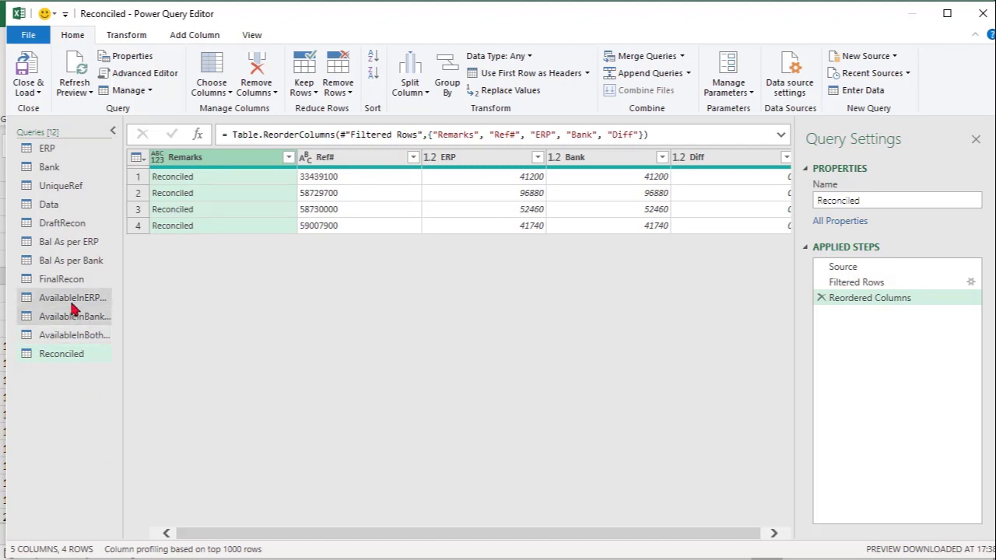
# Close the Power Query Editor, loading the new queries as connections only, and close the queries list in the workbook
pyautogui.click(28, 91)
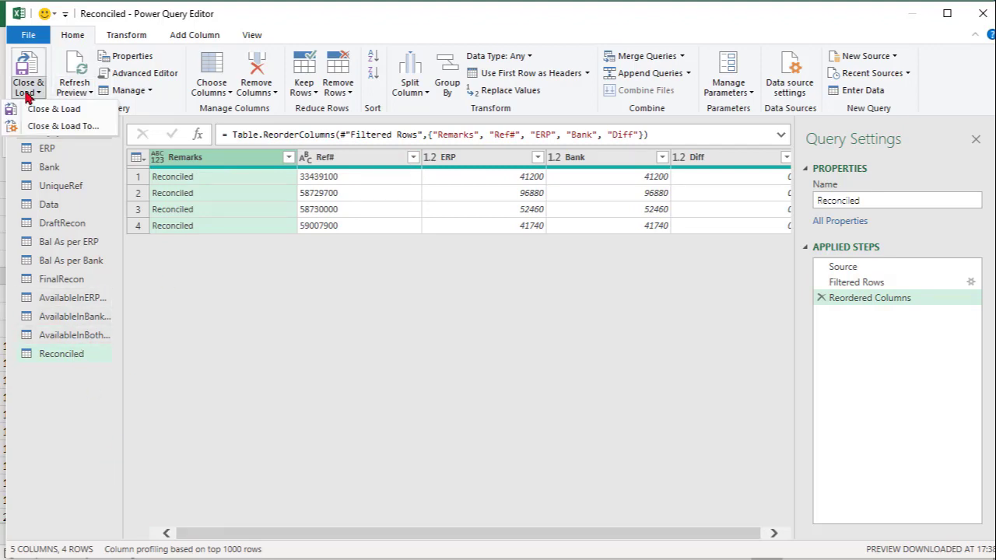
pyautogui.click(54, 128)
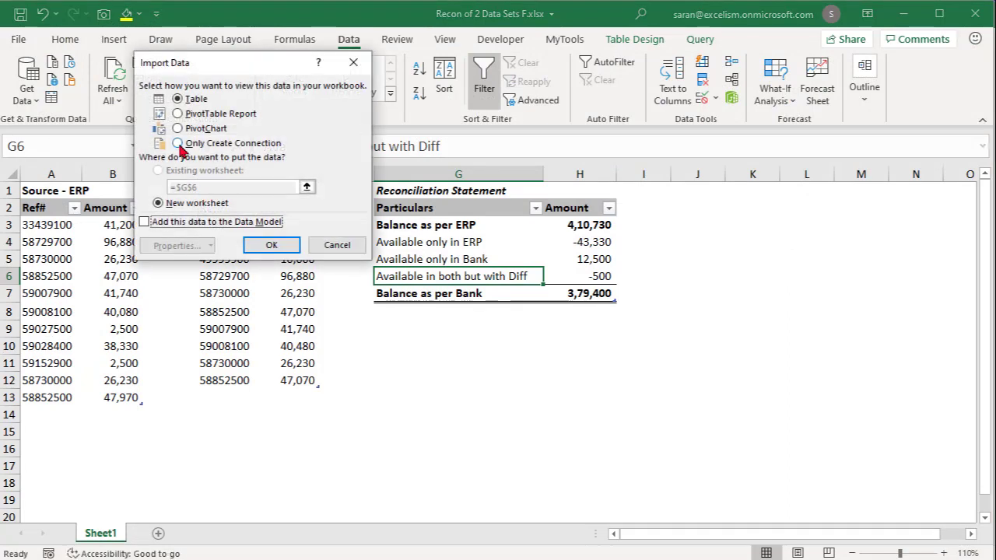
pyautogui.click(178, 143)
pyautogui.click(271, 245)
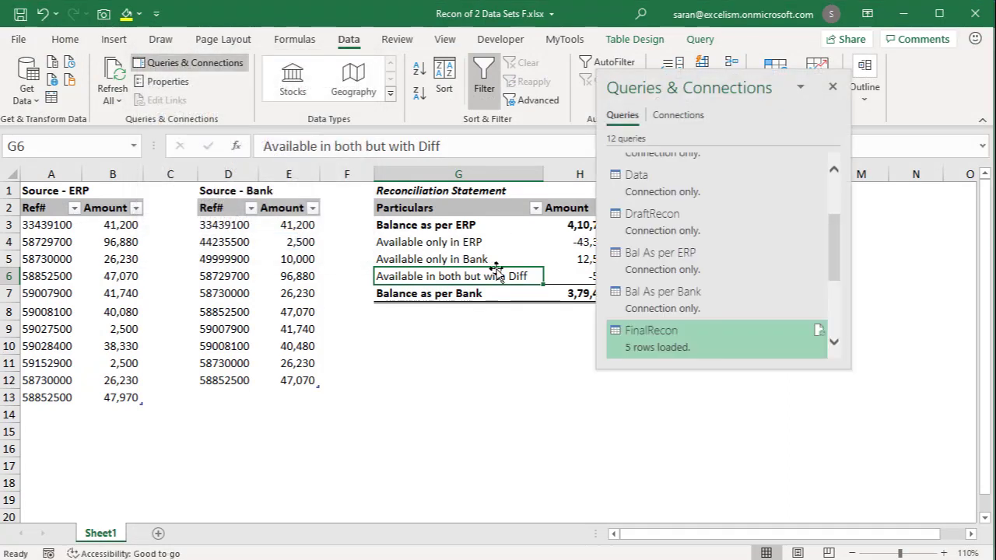
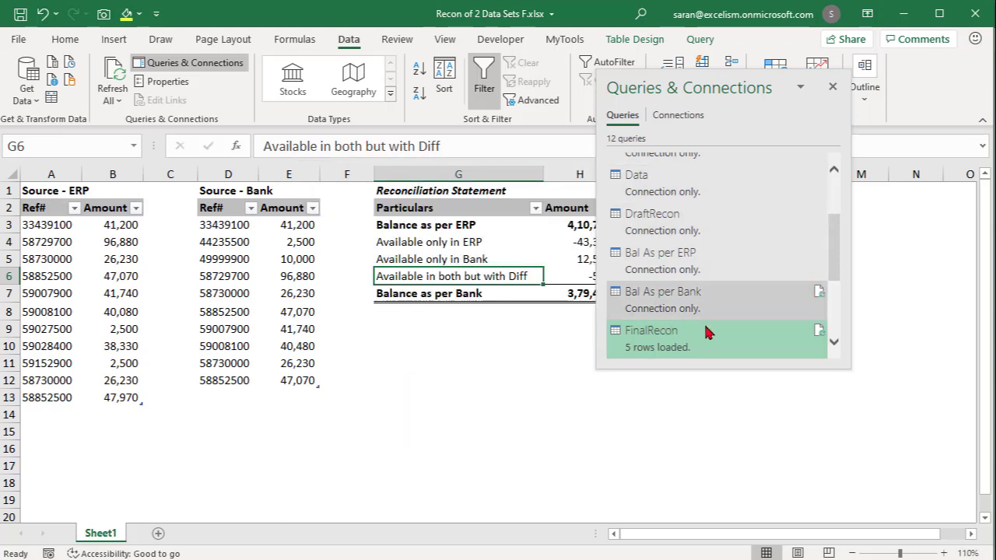
pyautogui.click(831, 86)
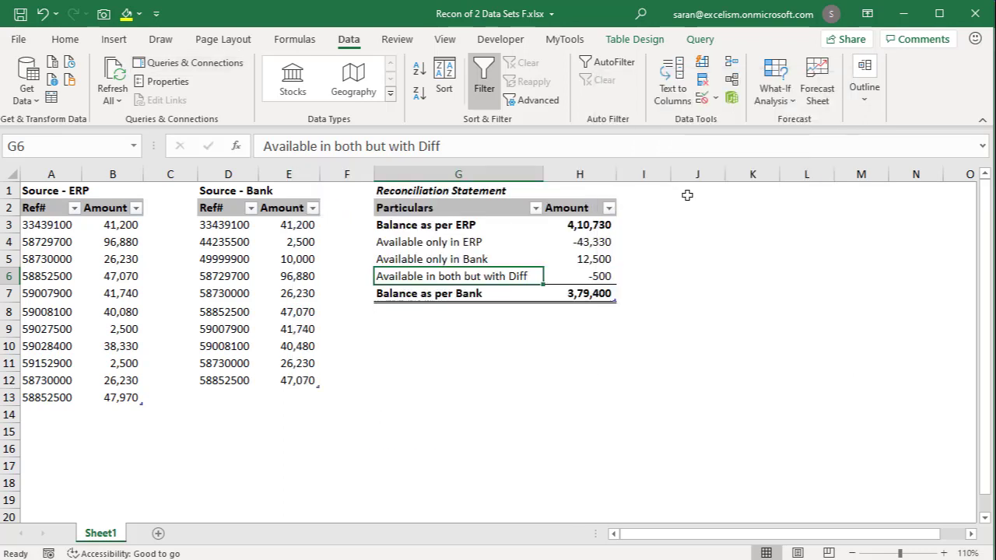
# Copy the Available only in ERP label from G4 into J1 as a heading and make it bold and italic
pyautogui.click(688, 194)
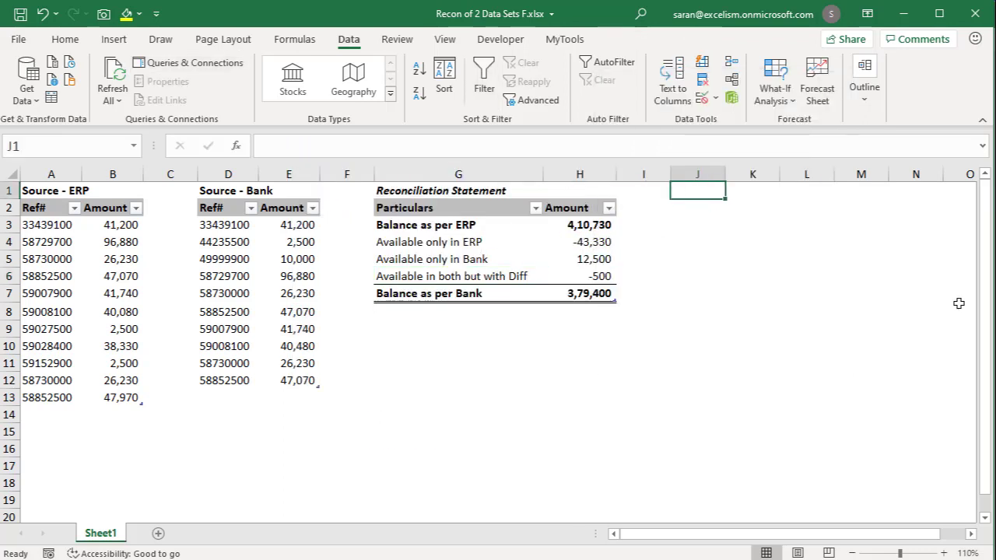
pyautogui.press('Down')
pyautogui.press('Down')
pyautogui.press('Left')
pyautogui.press('Left')
pyautogui.press('Left')
pyautogui.press('Down')
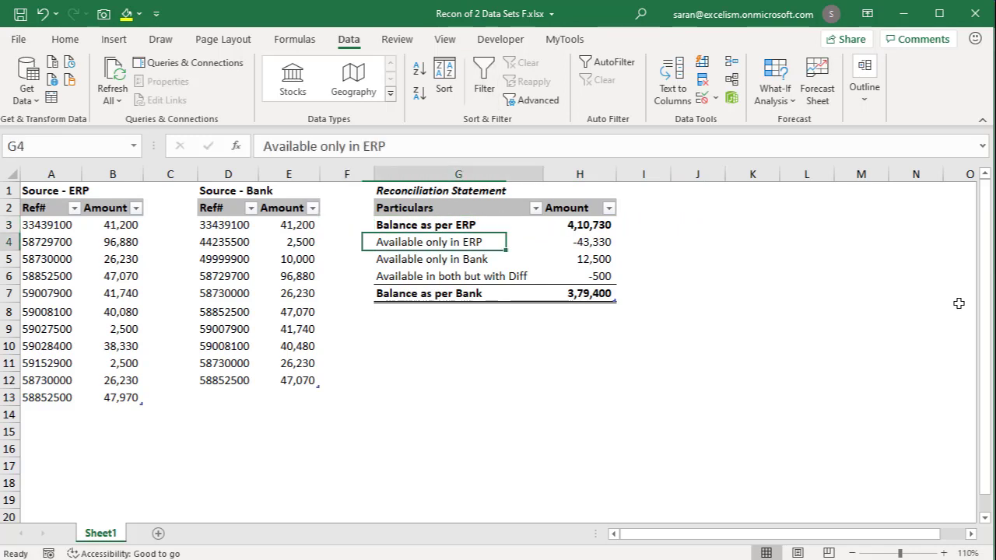
pyautogui.hotkey('ctrl', 'c')
pyautogui.press('Up')
pyautogui.press('Up')
pyautogui.press('Up')
pyautogui.press('Right')
pyautogui.press('Right')
pyautogui.press('Right')
pyautogui.press('Return')
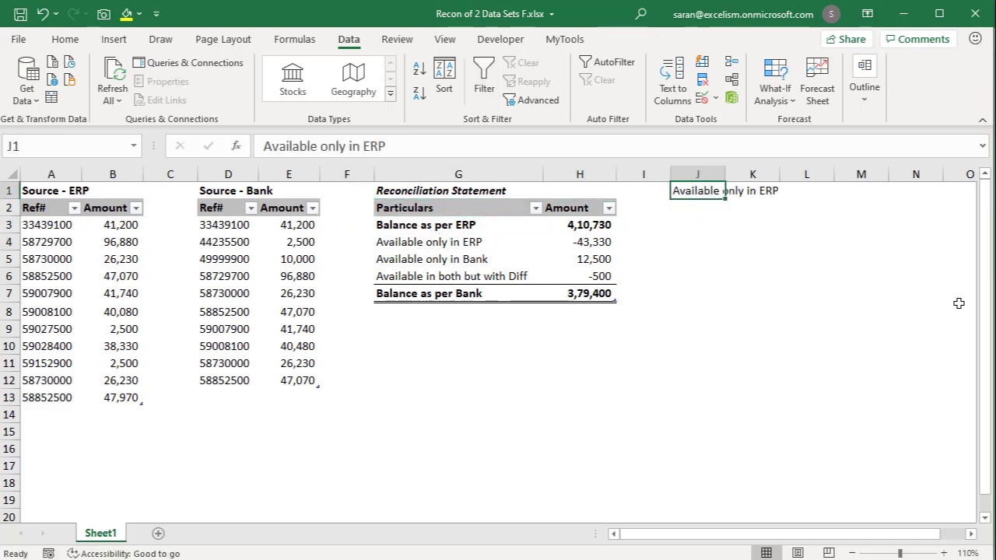
pyautogui.hotkey('ctrl', 'b')
pyautogui.hotkey('ctrl', 'i')
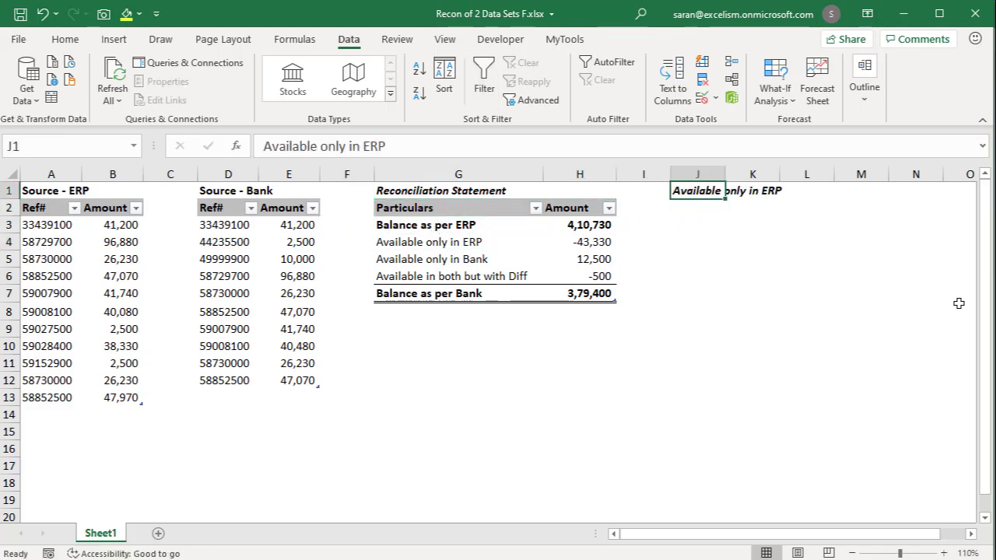
# Load the AvailableInERPOnly query as a table on the existing worksheet at J2
pyautogui.click(970, 533)
pyautogui.click(970, 534)
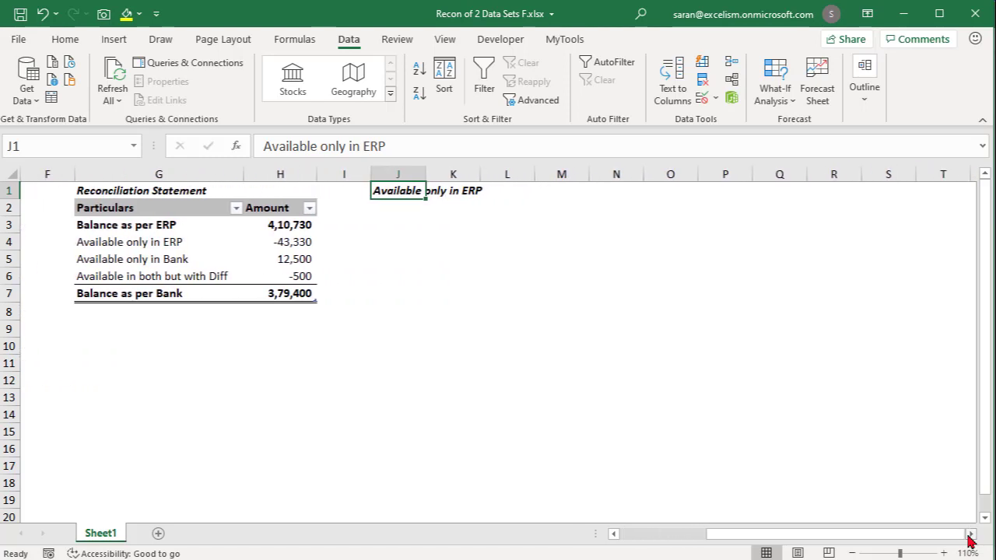
pyautogui.click(160, 65)
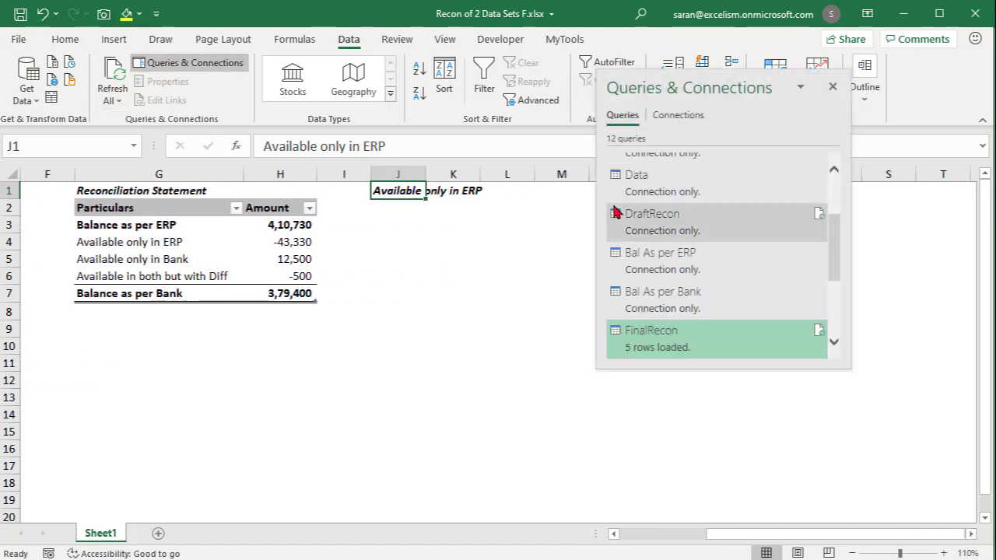
pyautogui.moveTo(827, 272); pyautogui.dragTo(829, 323)
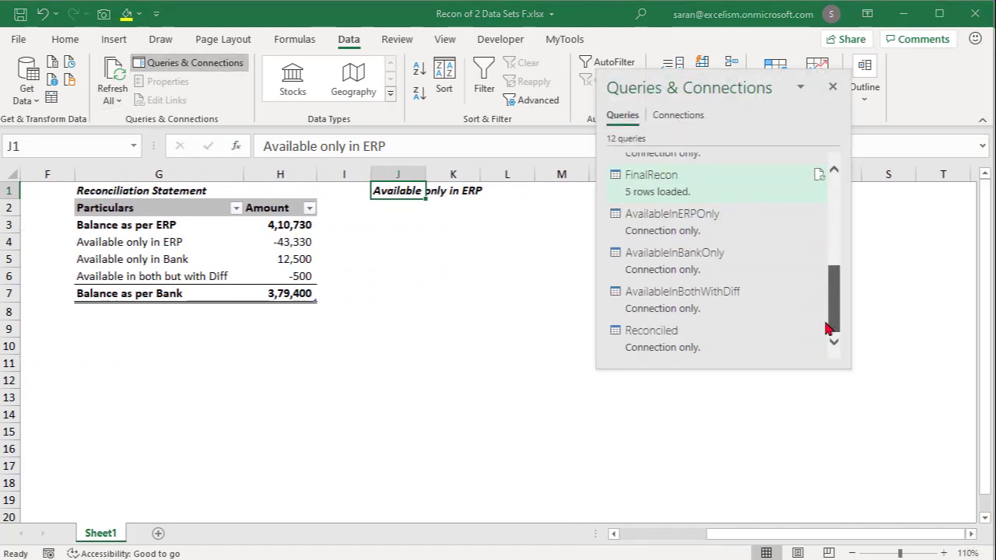
pyautogui.rightClick(719, 228)
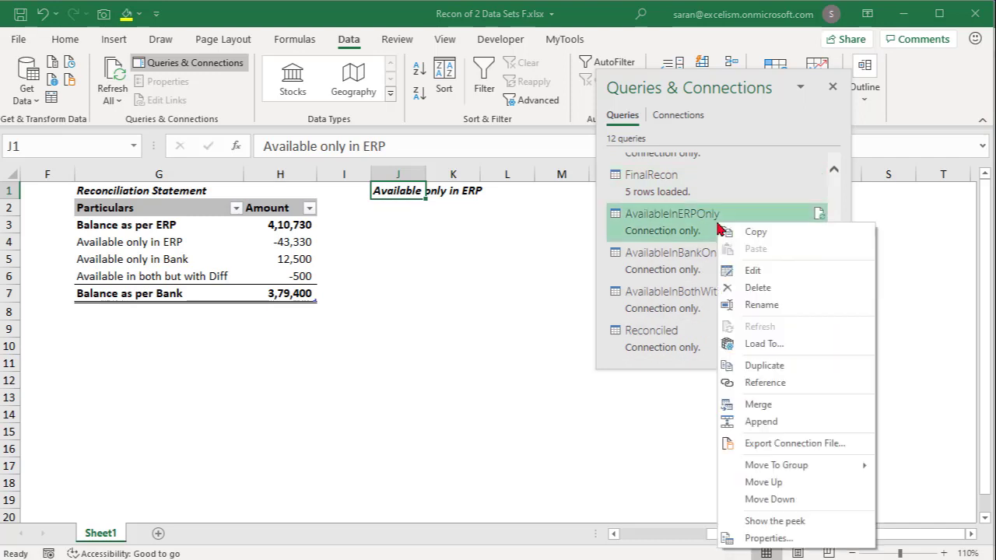
pyautogui.click(747, 345)
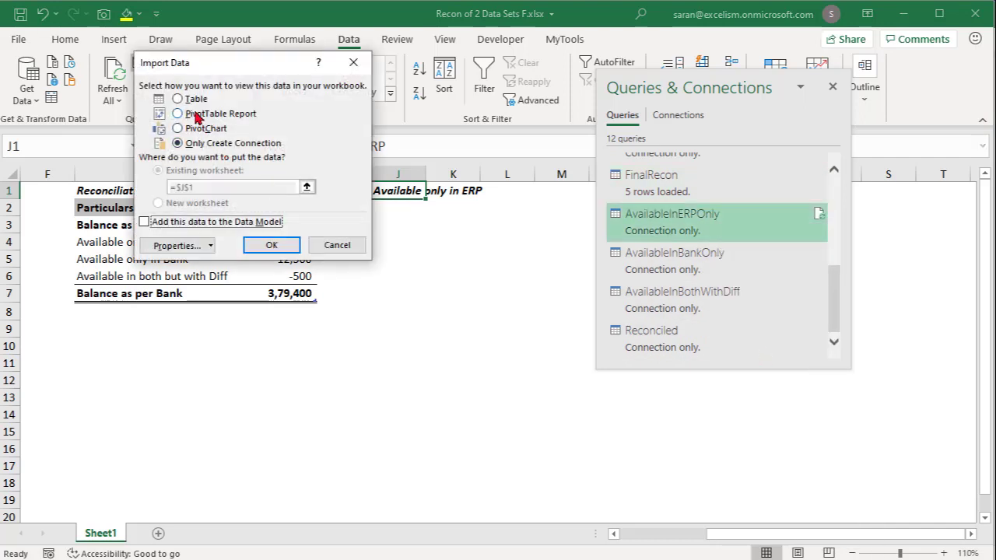
pyautogui.click(188, 101)
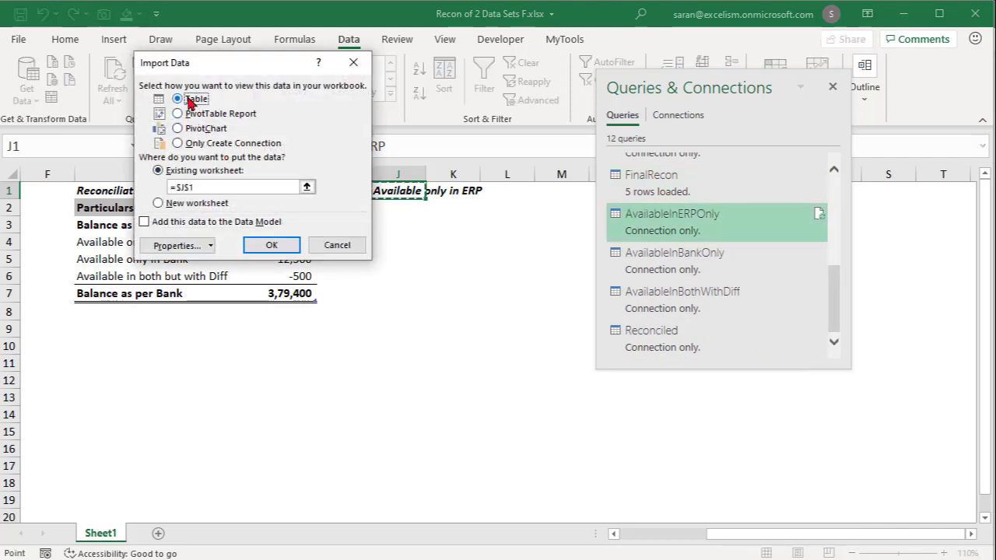
pyautogui.click(307, 187)
pyautogui.click(395, 209)
pyautogui.click(361, 83)
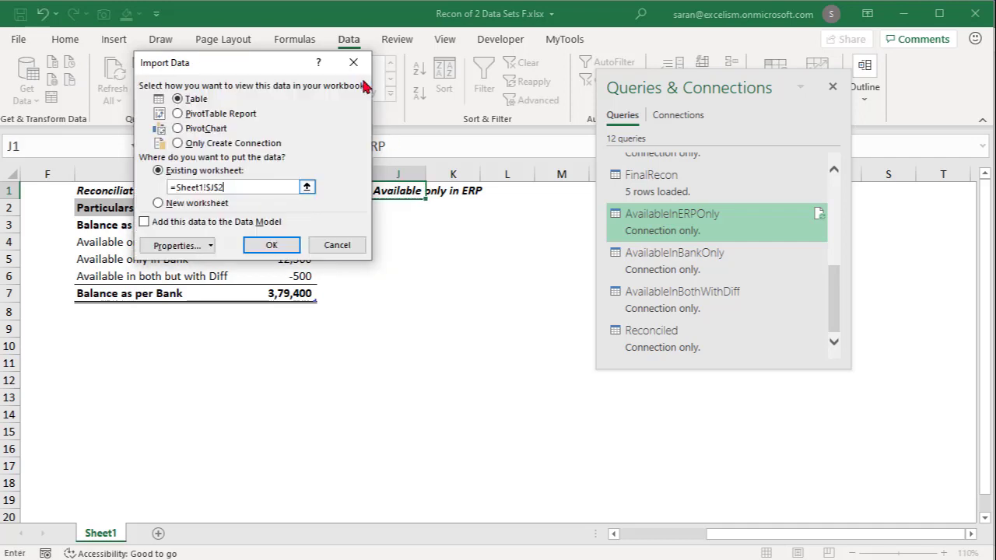
pyautogui.click(273, 246)
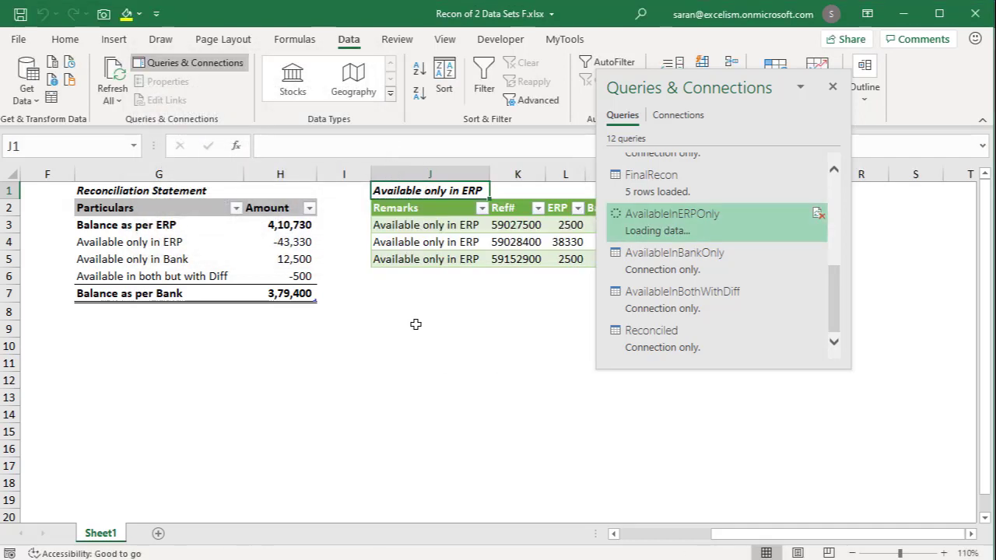
# Copy the Available only in Bank label from G5 into J7 as a heading and make it bold and italic
pyautogui.click(406, 300)
pyautogui.click(133, 260)
pyautogui.hotkey('ctrl', 'c')
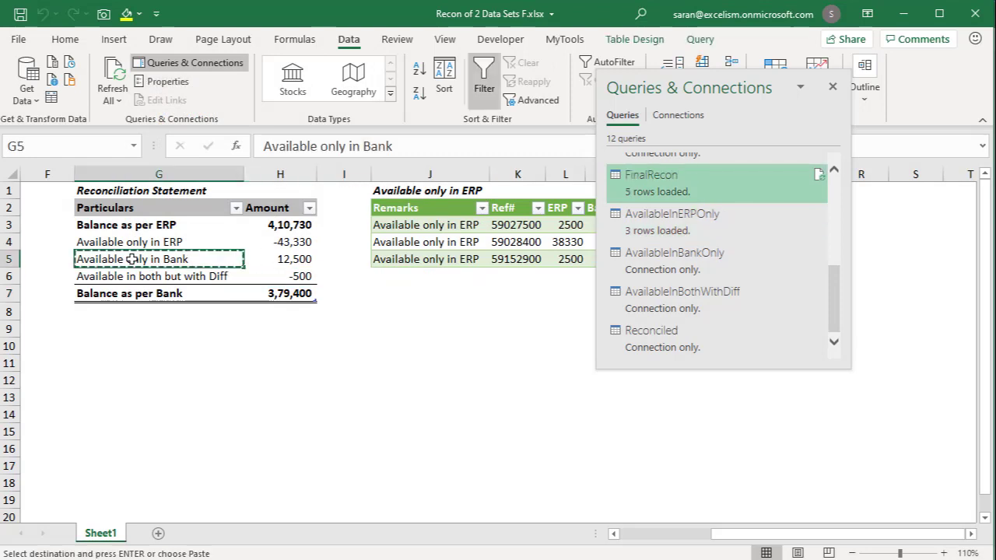
pyautogui.press('Down')
pyautogui.press('Down')
pyautogui.press('Down')
pyautogui.press('Down')
pyautogui.press('Right')
pyautogui.press('Right')
pyautogui.press('Right')
pyautogui.press('Up')
pyautogui.press('Up')
pyautogui.press('Return')
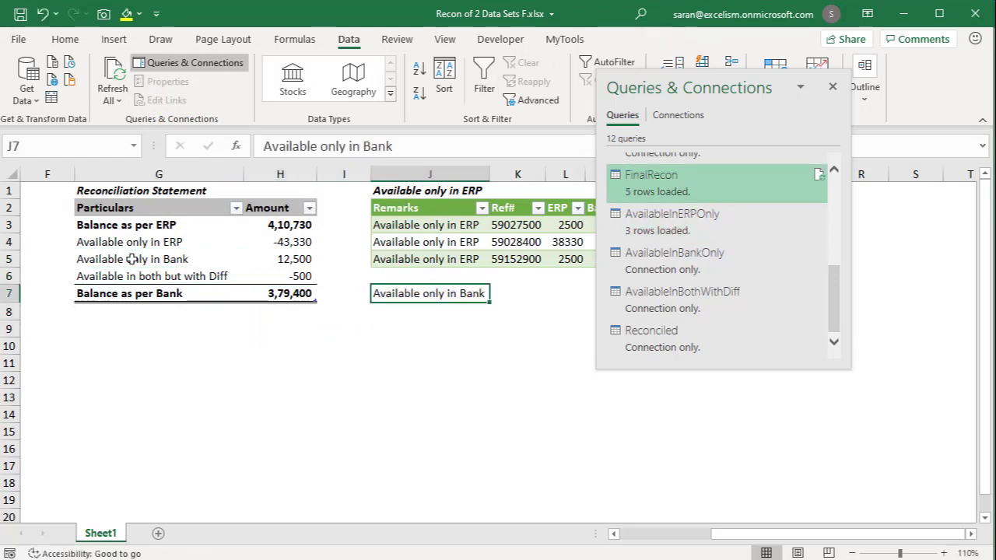
pyautogui.hotkey('ctrl', 'b')
pyautogui.hotkey('ctrl', 'i')
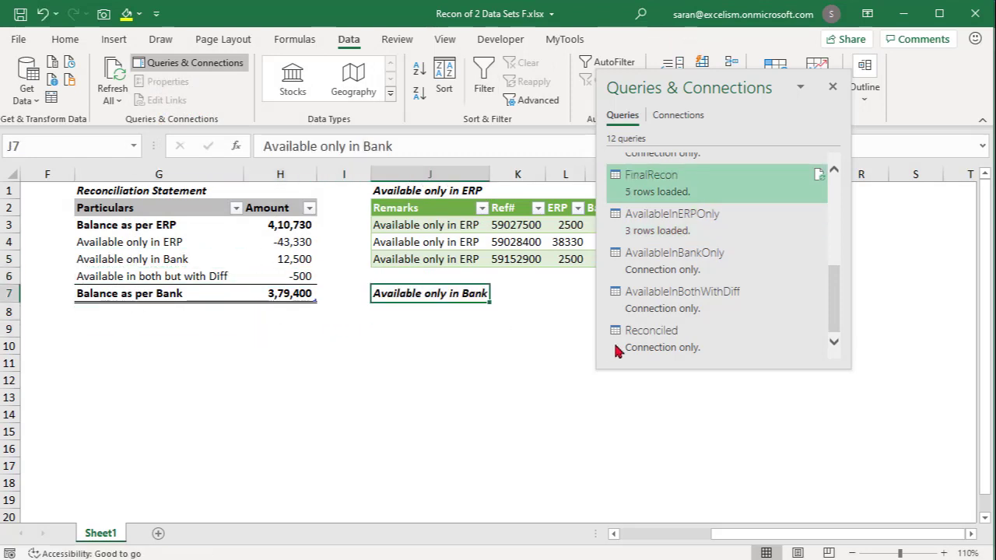
# Load the AvailableInBankOnly query as a table on the existing worksheet at J8
pyautogui.click(692, 260)
pyautogui.rightClick(692, 260)
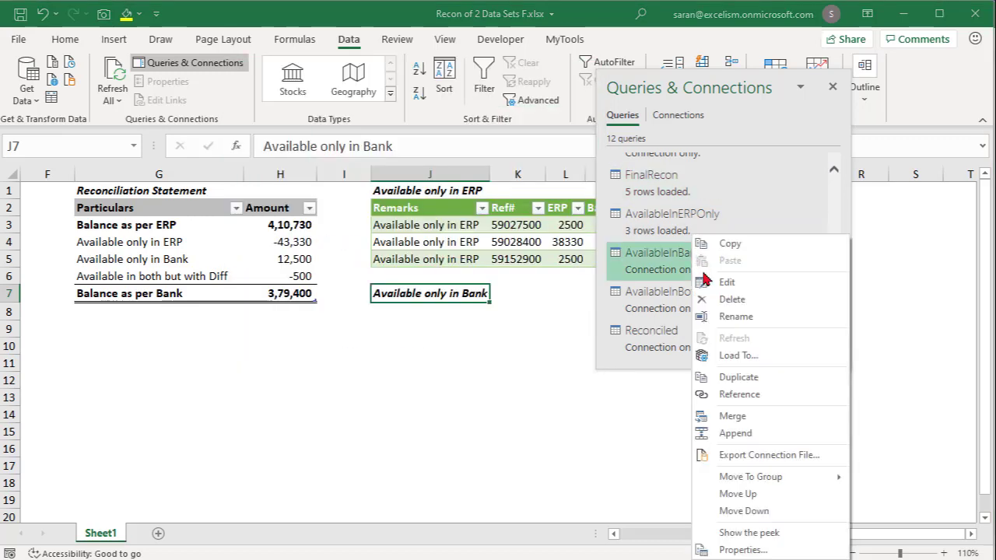
pyautogui.click(738, 355)
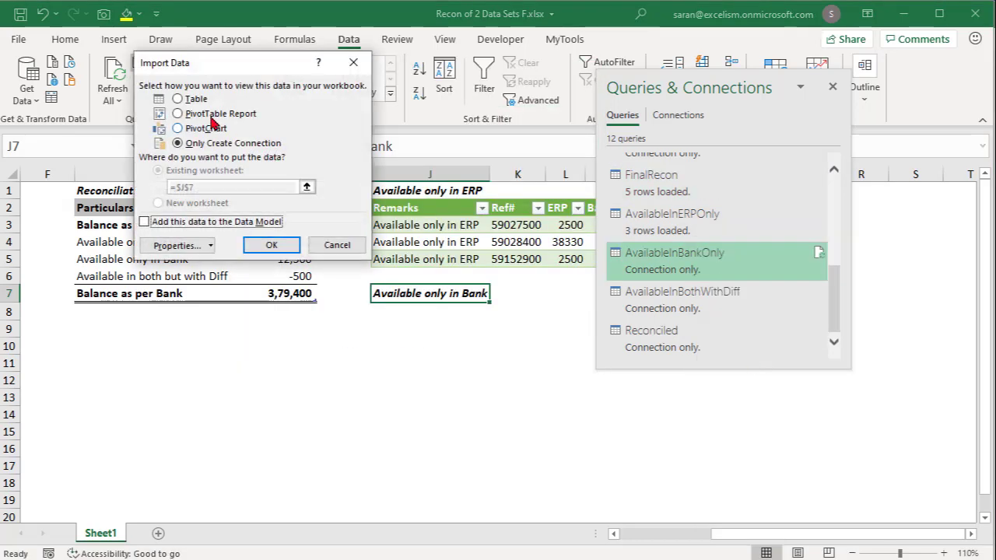
pyautogui.click(185, 99)
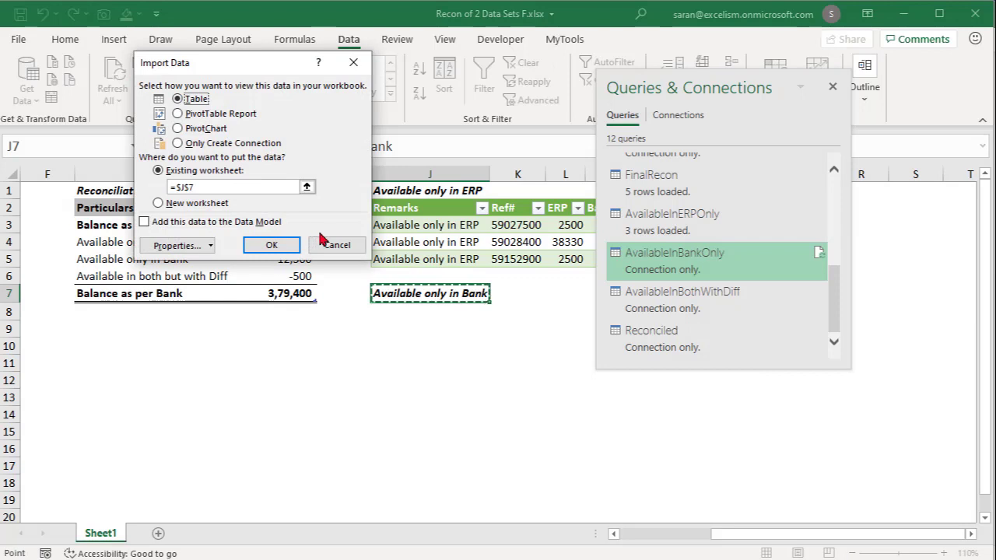
pyautogui.click(418, 313)
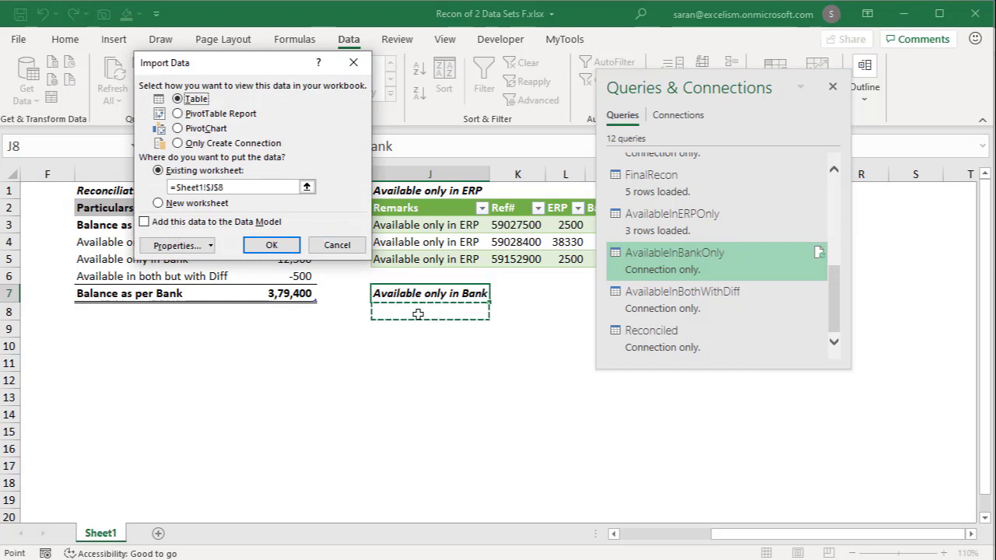
pyautogui.click(272, 246)
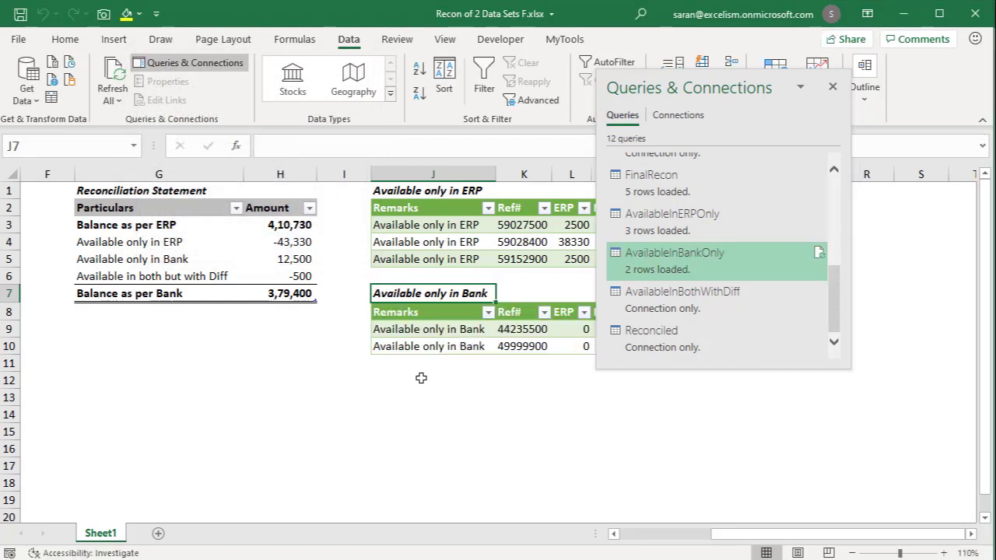
# Copy the Available in both but with Diff label from G6 into J12 as a heading and make it bold and italic
pyautogui.click(426, 377)
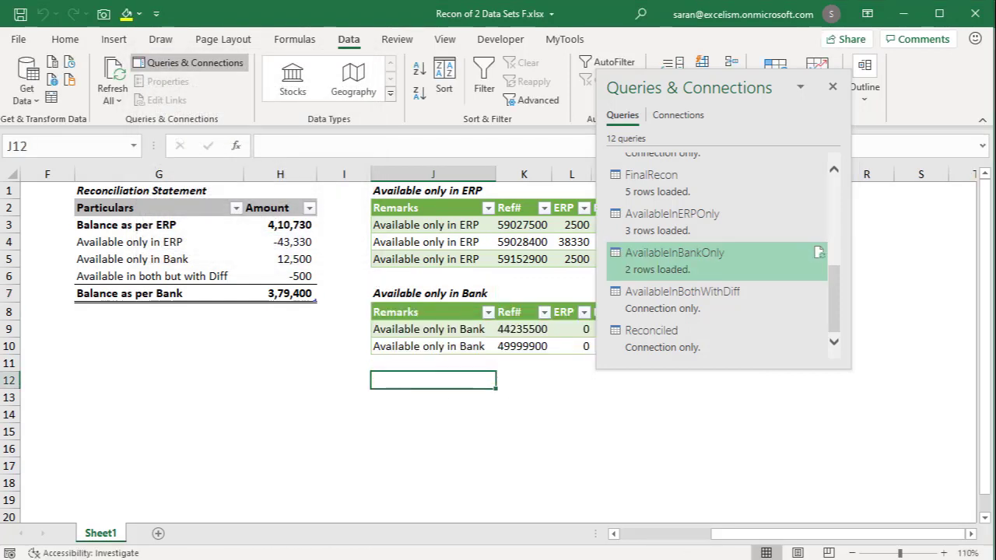
pyautogui.click(185, 276)
pyautogui.hotkey('ctrl', 'c')
pyautogui.press('Down')
pyautogui.press('Down')
pyautogui.press('Down')
pyautogui.press('Down')
pyautogui.press('Down')
pyautogui.press('Right')
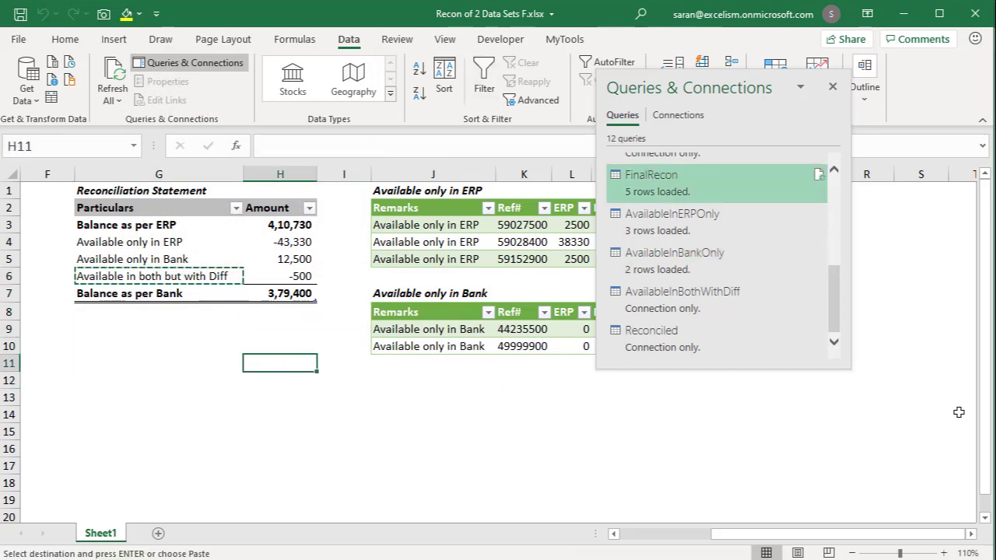
pyautogui.press('Down')
pyautogui.press('Right')
pyautogui.press('Right')
pyautogui.press('Right')
pyautogui.press('Left')
pyautogui.press('Return')
pyautogui.hotkey('ctrl', 'b')
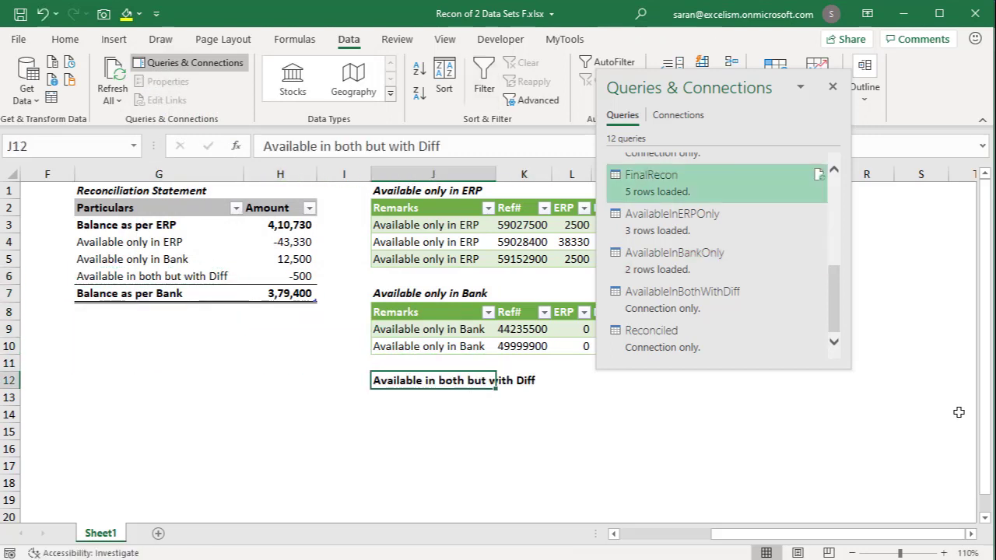
pyautogui.hotkey('ctrl', 'i')
# Load the AvailableInBothWithDiff query as a table on the existing worksheet at J13
pyautogui.rightClick(714, 307)
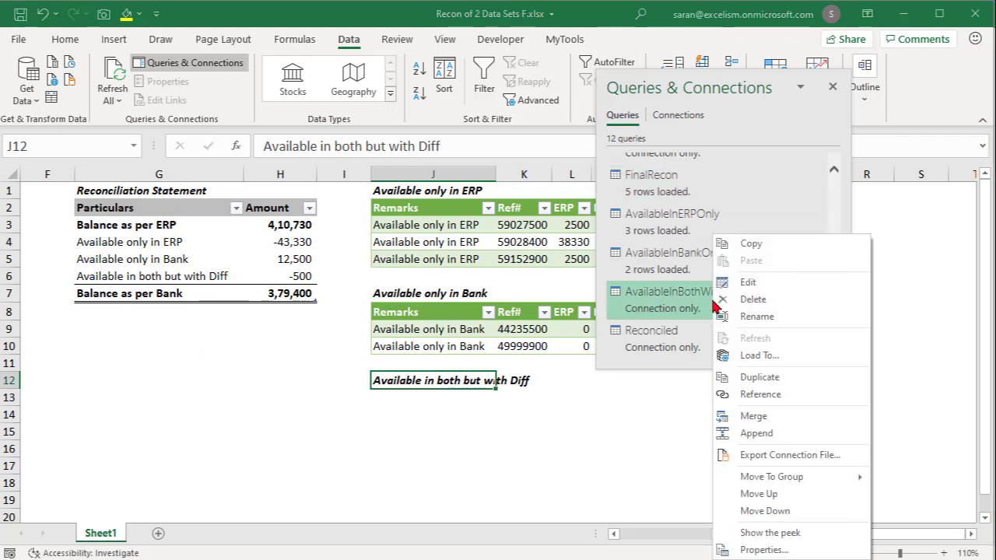
pyautogui.click(748, 355)
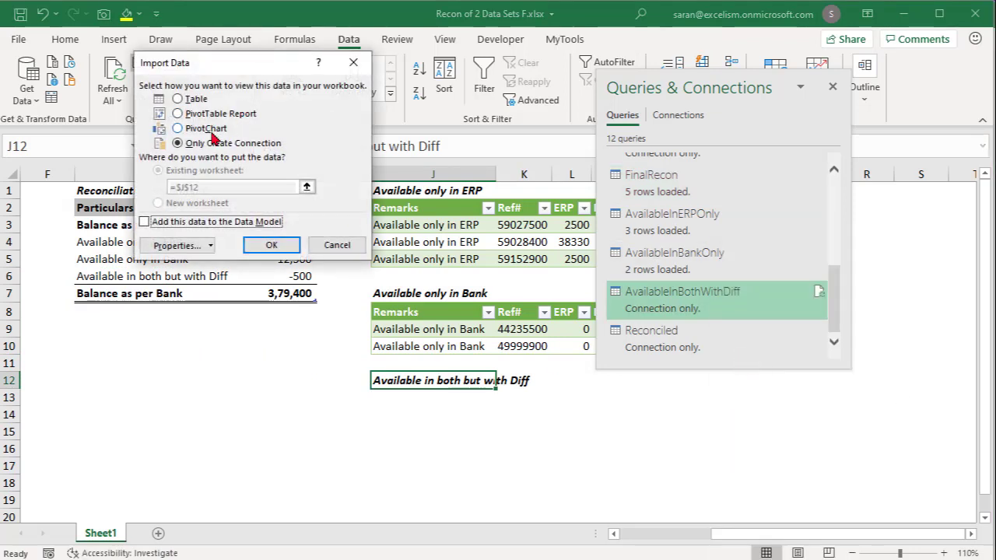
pyautogui.click(195, 98)
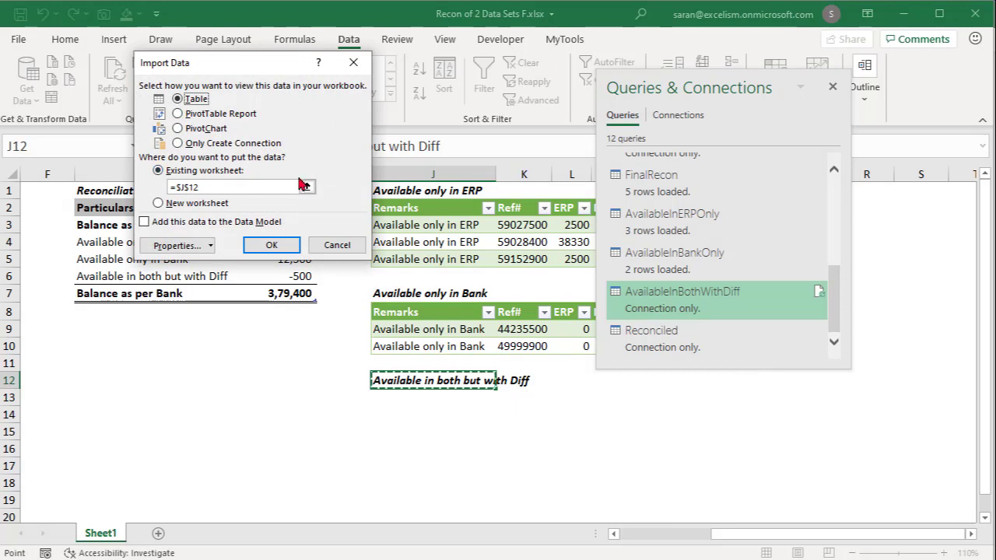
pyautogui.click(307, 188)
pyautogui.click(418, 397)
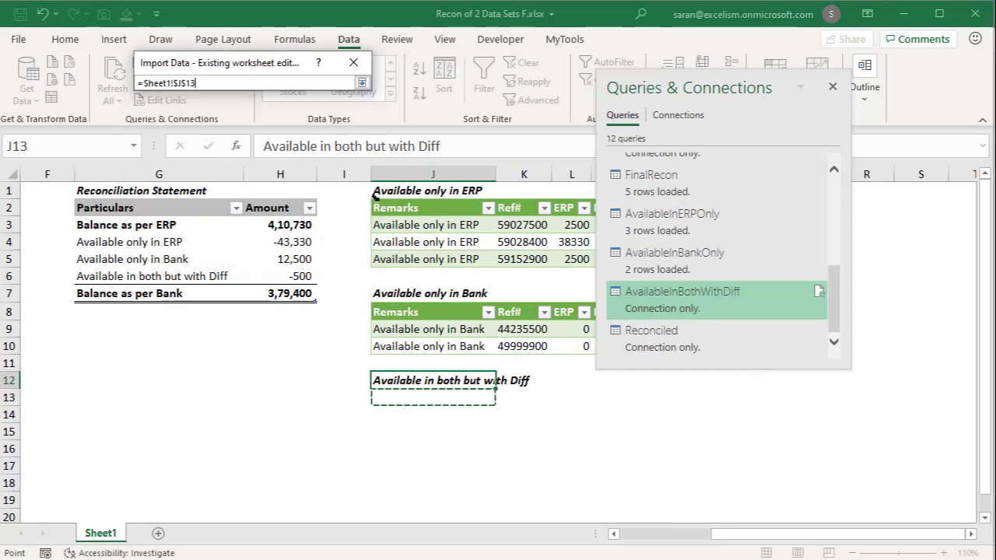
pyautogui.click(361, 83)
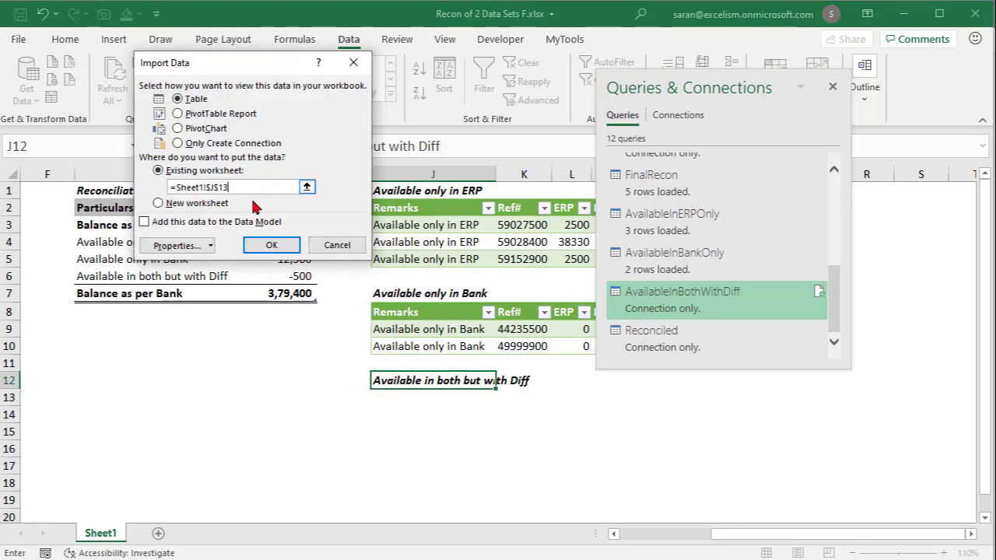
pyautogui.click(270, 246)
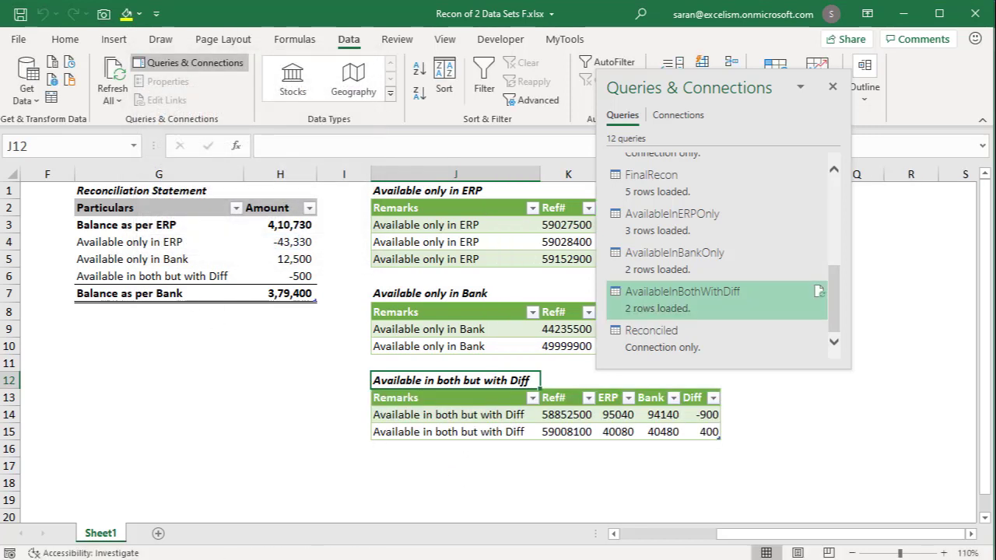
# Enter the heading Reconciled in J17 and make it bold and italic
pyautogui.hotkey('ctrl', 'c')
pyautogui.press('Escape')
pyautogui.press('Down')
pyautogui.press('Down')
pyautogui.press('Down')
pyautogui.press('Down')
pyautogui.press('Down')
pyautogui.press('F2')
pyautogui.write('Rec oncil')
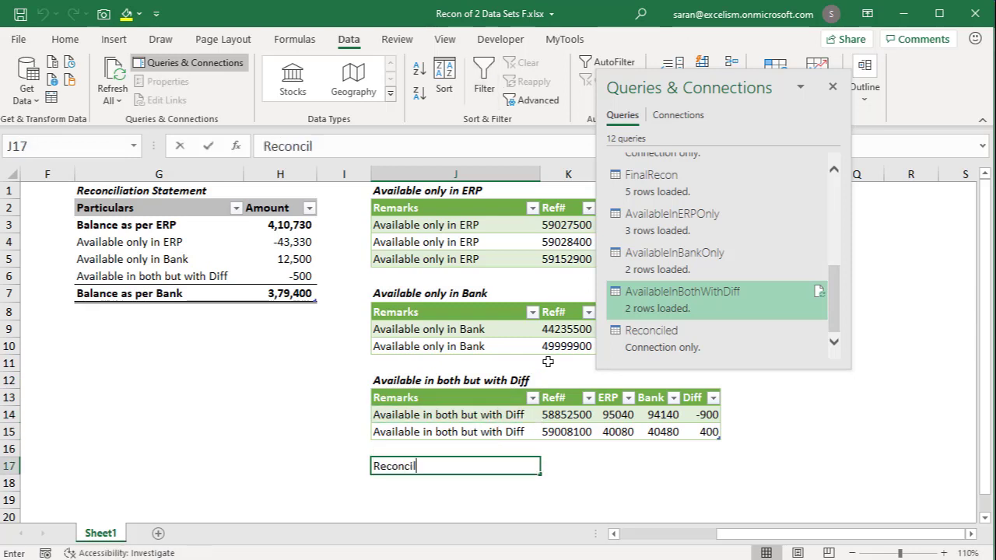
pyautogui.write('ed')
pyautogui.press('Return')
pyautogui.press('Up')
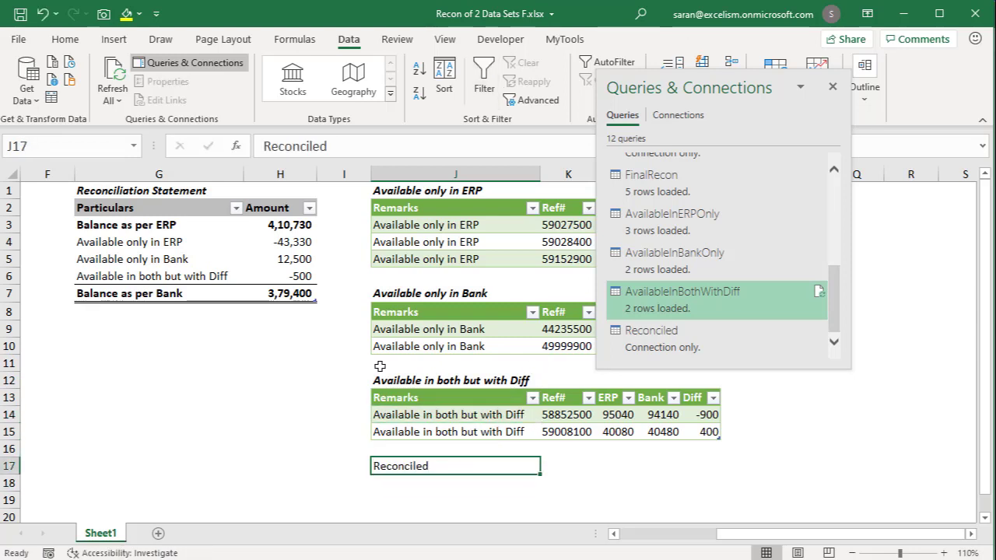
pyautogui.hotkey('ctrl', 'b')
pyautogui.hotkey('ctrl', 'i')
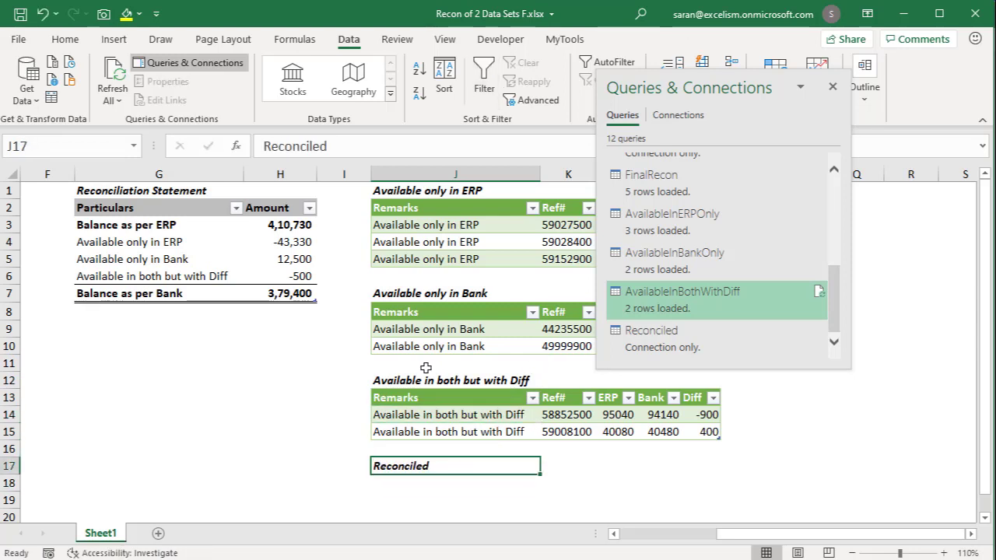
# Load the Reconciled query as a table on the existing worksheet at J18 and close the queries list
pyautogui.rightClick(707, 344)
pyautogui.click(739, 357)
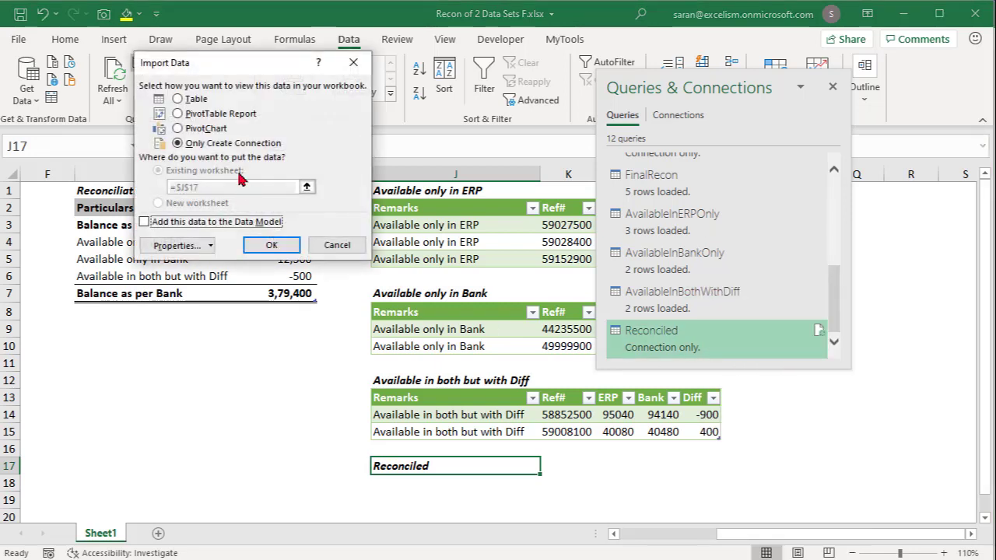
pyautogui.click(178, 99)
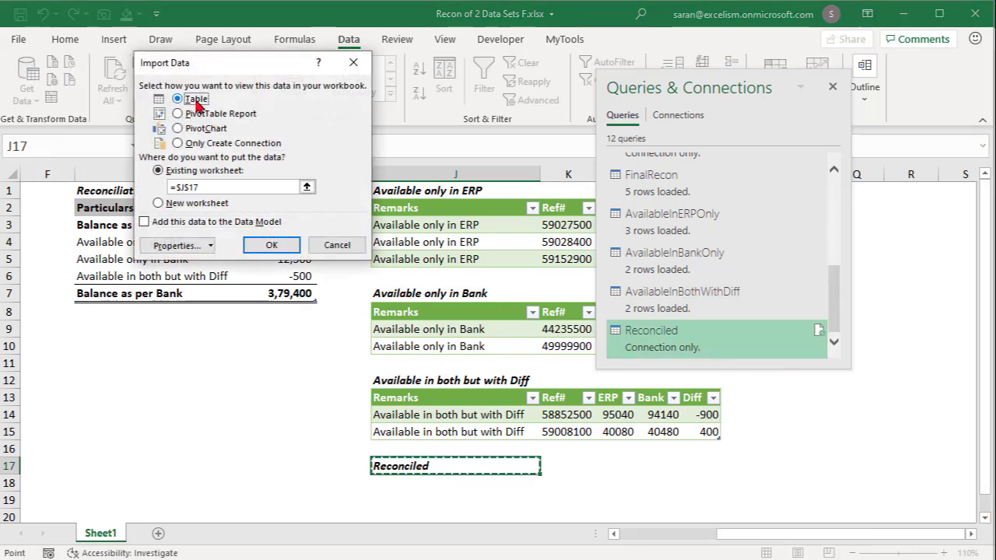
pyautogui.click(307, 187)
pyautogui.click(440, 480)
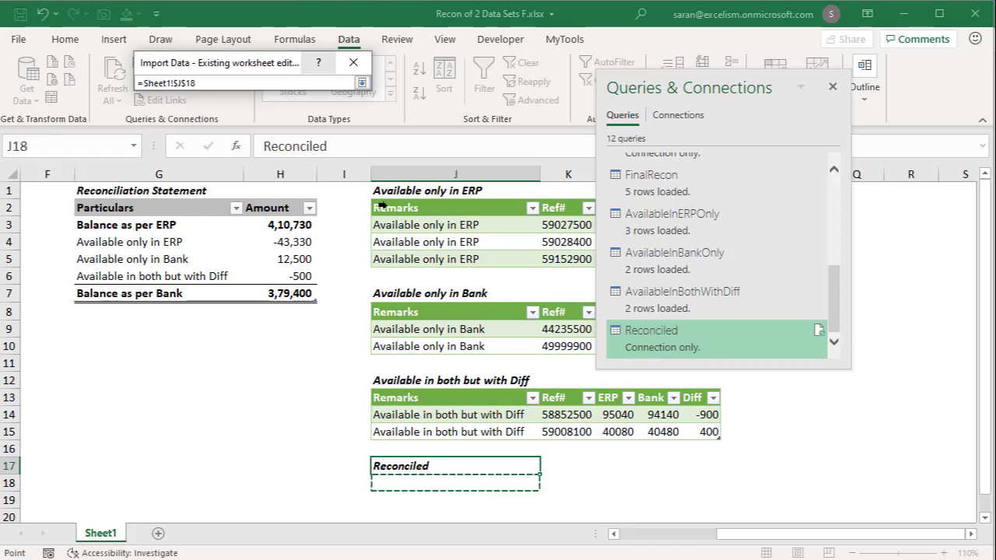
pyautogui.click(362, 83)
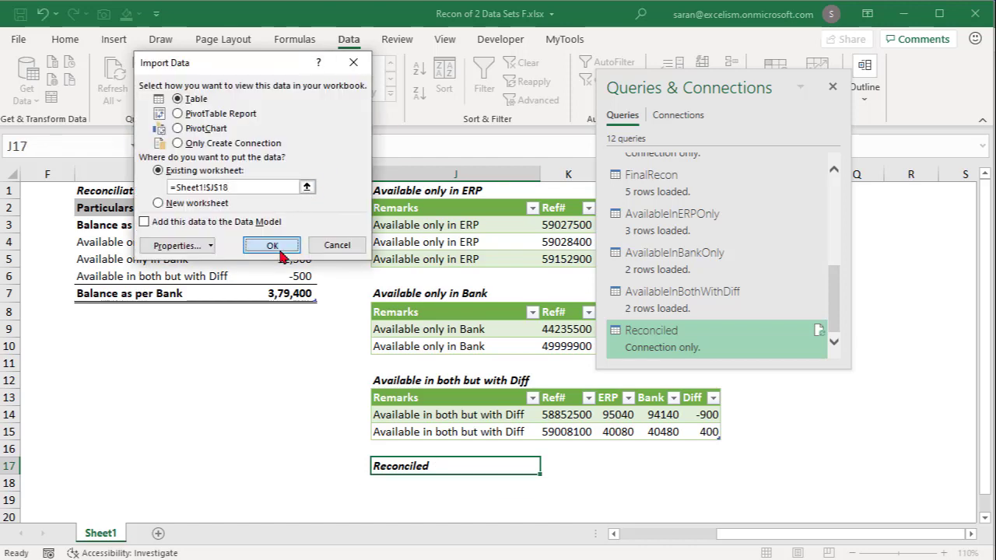
pyautogui.click(273, 246)
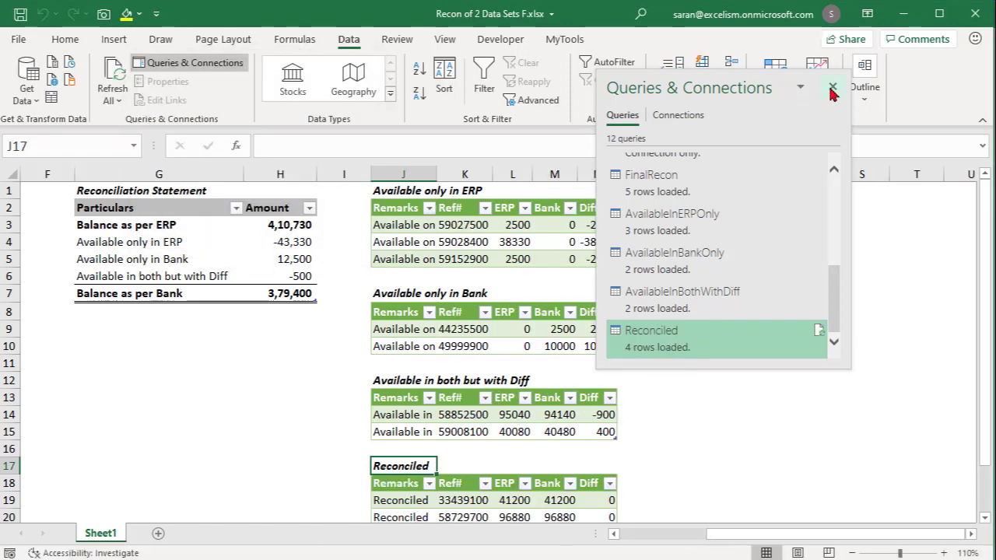
pyautogui.click(832, 88)
# Auto-fit the widths of columns J to N to their contents
pyautogui.click(472, 242)
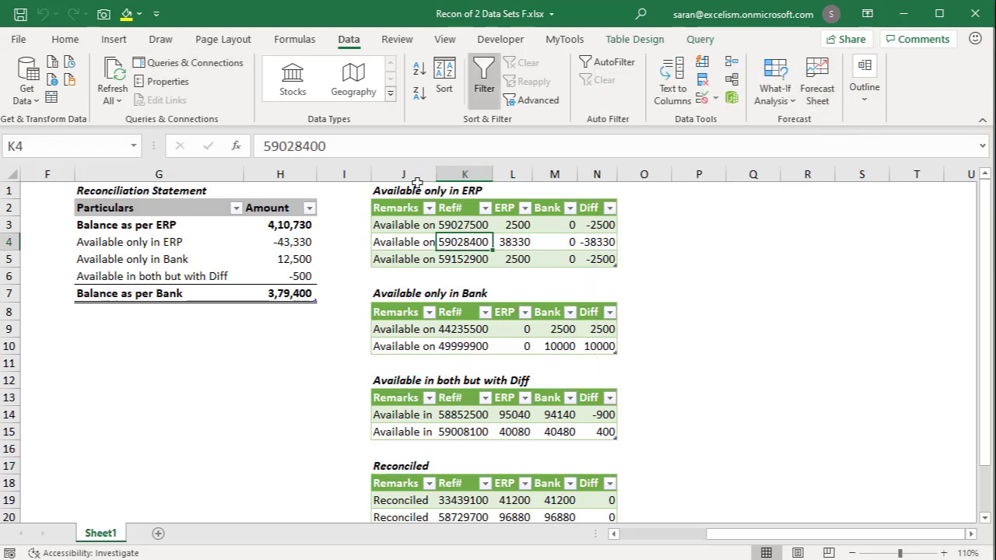
pyautogui.moveTo(407, 166); pyautogui.dragTo(592, 165)
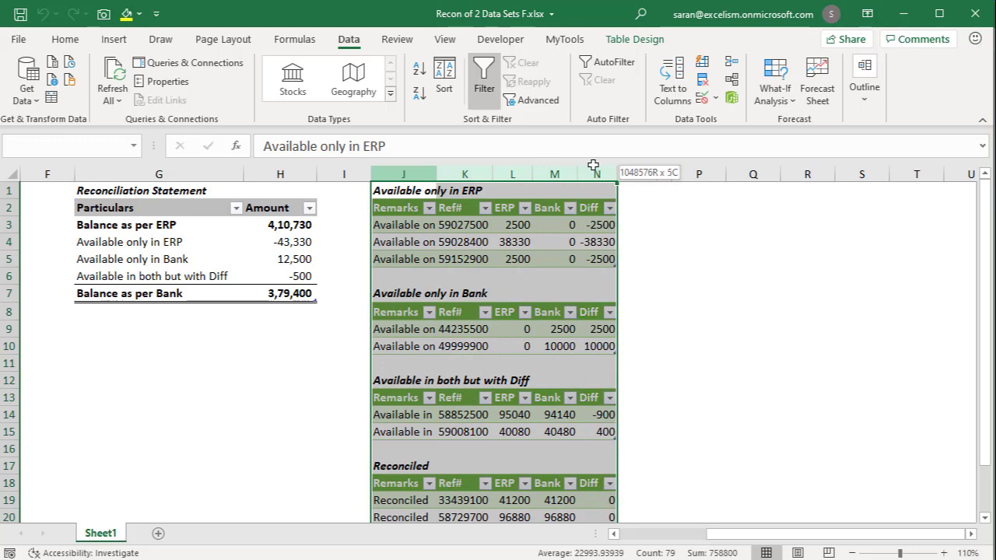
pyautogui.doubleClick(437, 174)
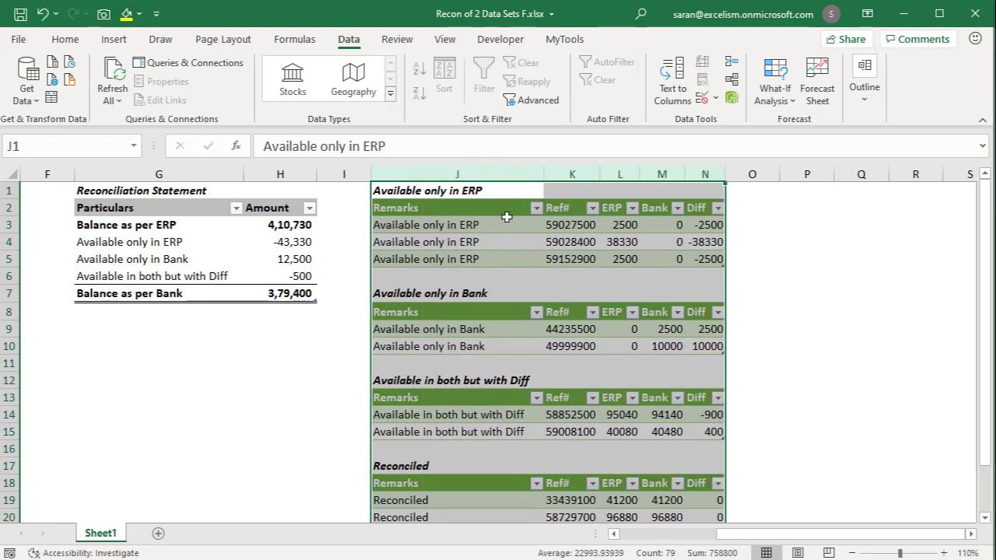
# Apply the custom grey-header table style to the Available only in ERP and Available only in Bank tables
pyautogui.click(507, 218)
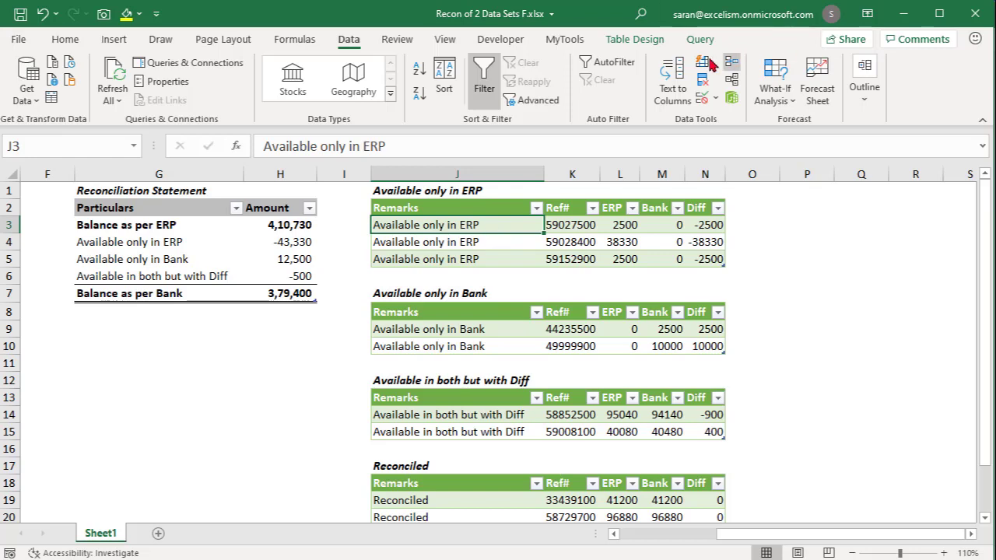
pyautogui.click(631, 39)
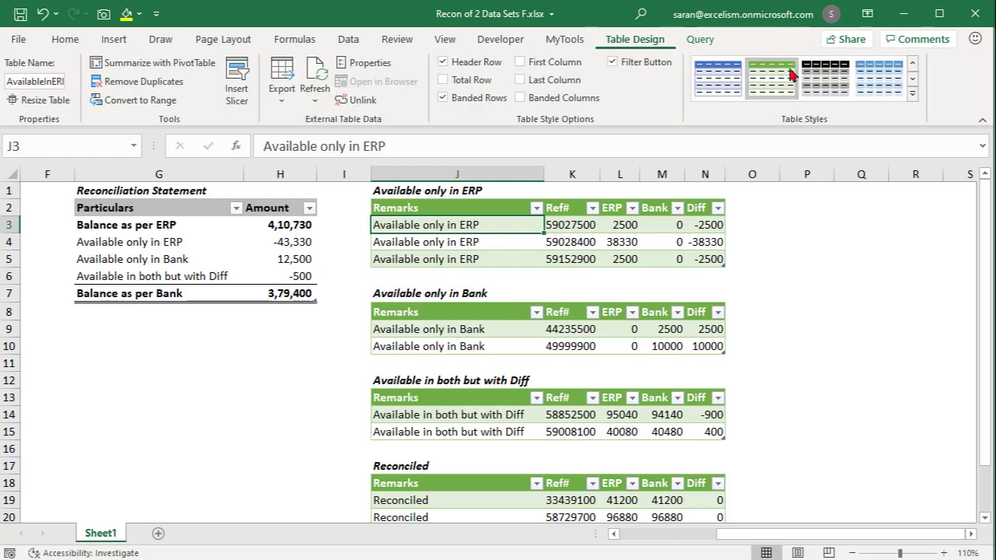
pyautogui.click(912, 92)
pyautogui.click(704, 102)
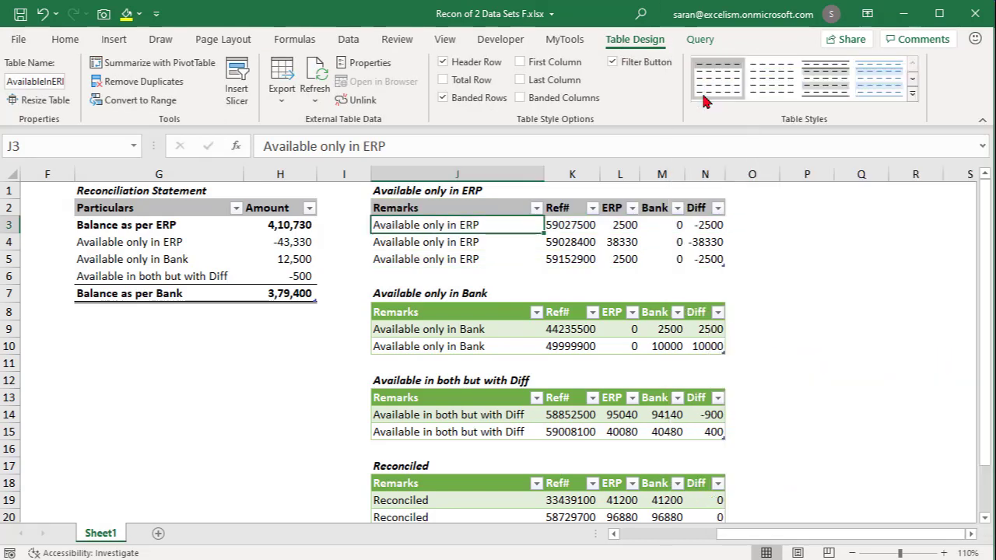
pyautogui.click(442, 345)
pyautogui.click(912, 92)
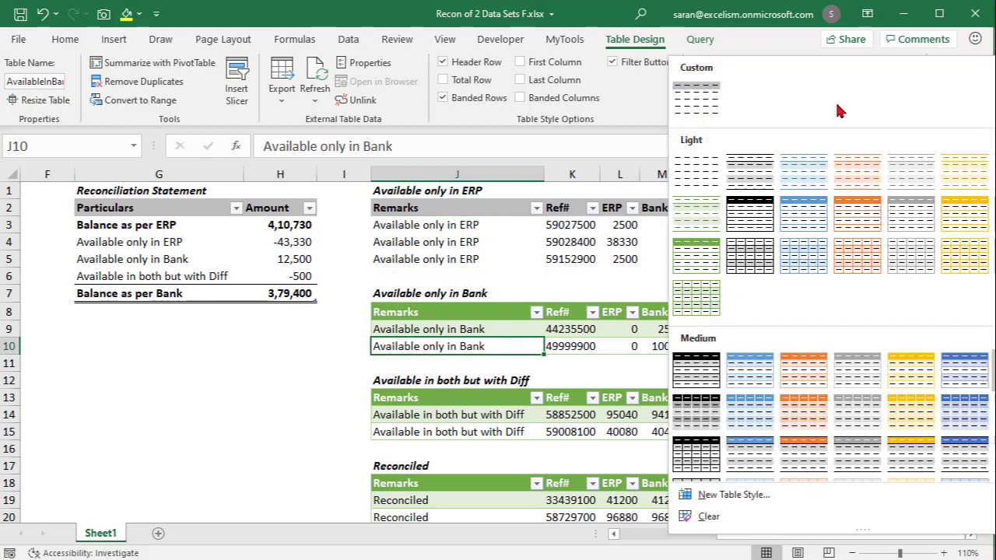
pyautogui.click(695, 101)
# Apply the custom grey-header table style to the Available in both but with Diff and Reconciled tables
pyautogui.click(525, 429)
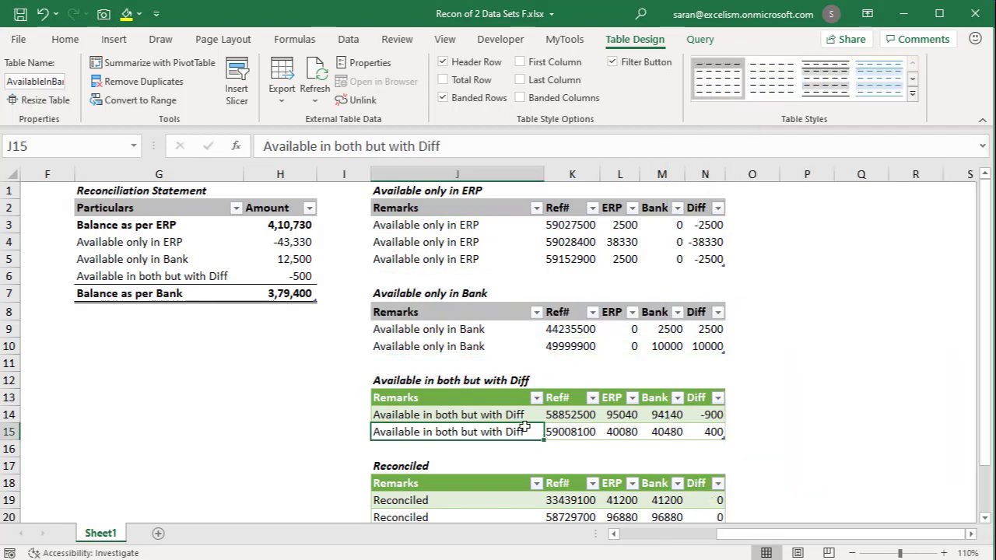
pyautogui.click(914, 98)
pyautogui.click(695, 98)
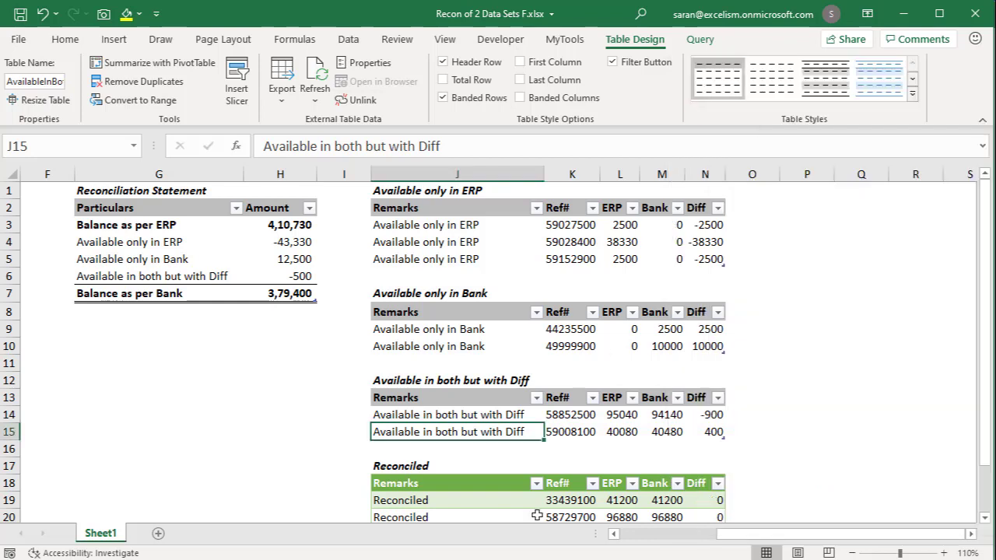
pyautogui.click(514, 500)
pyautogui.click(912, 93)
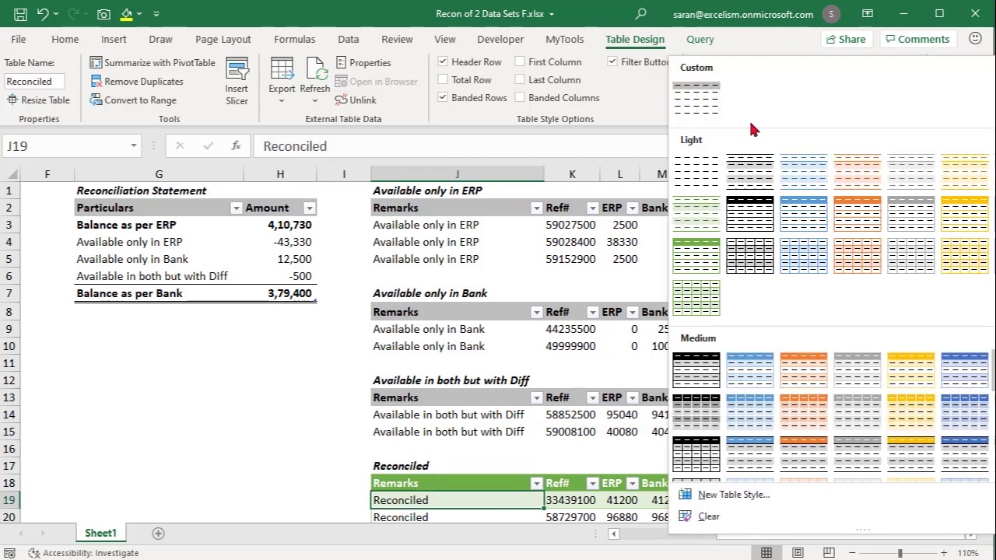
pyautogui.click(698, 107)
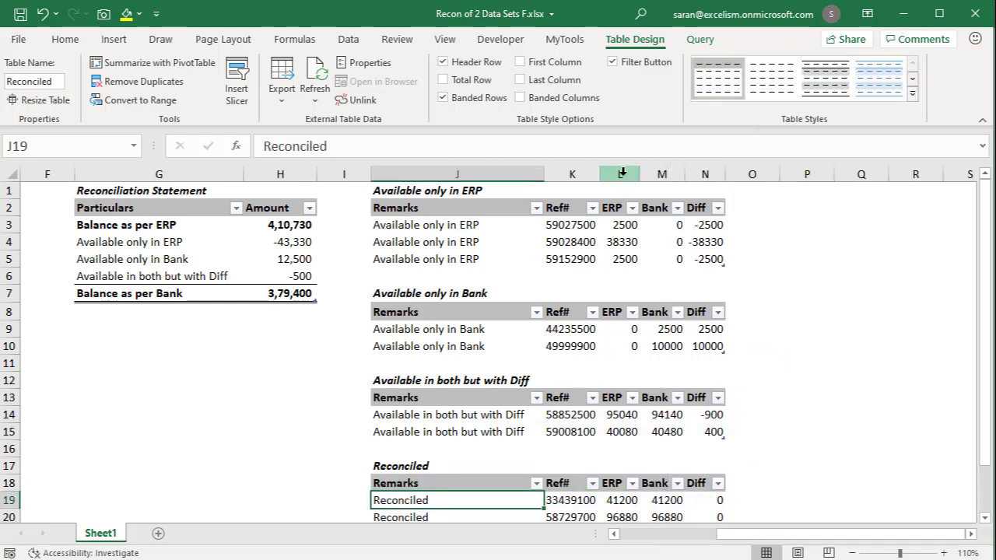
# Format the ERP, Bank and Diff amounts in columns L to N in comma style without decimals
pyautogui.moveTo(620, 175); pyautogui.dragTo(705, 175)
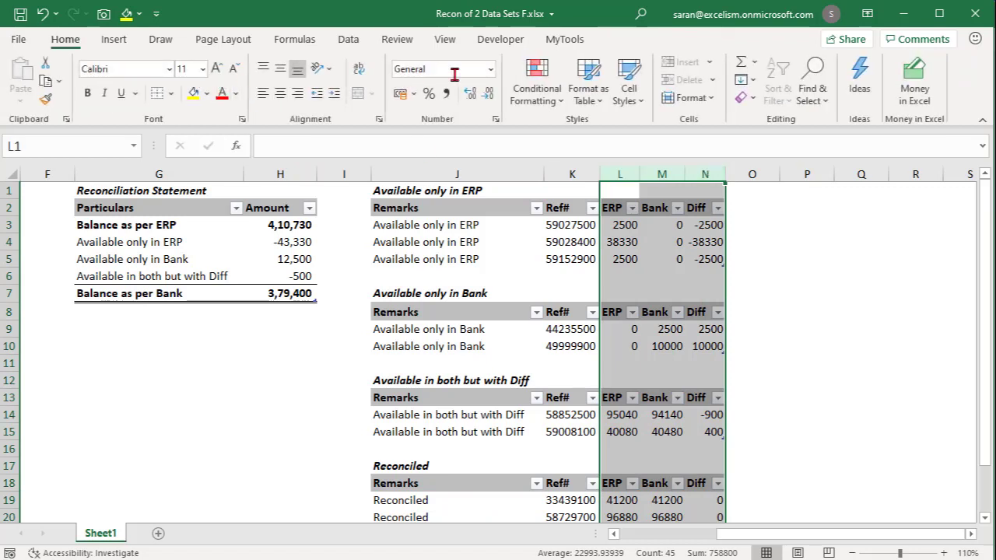
pyautogui.click(430, 94)
pyautogui.click(447, 93)
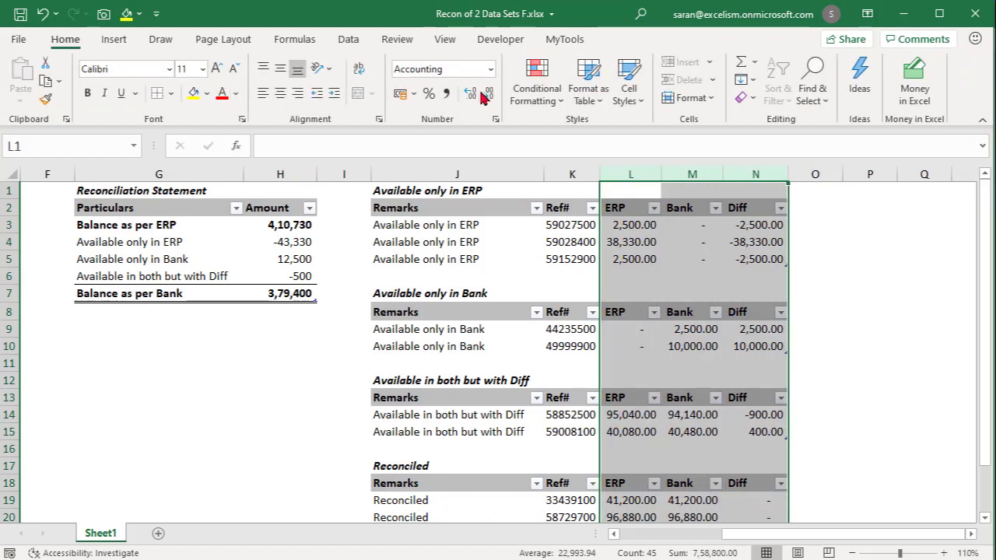
pyautogui.click(487, 93)
pyautogui.click(487, 93)
pyautogui.click(627, 259)
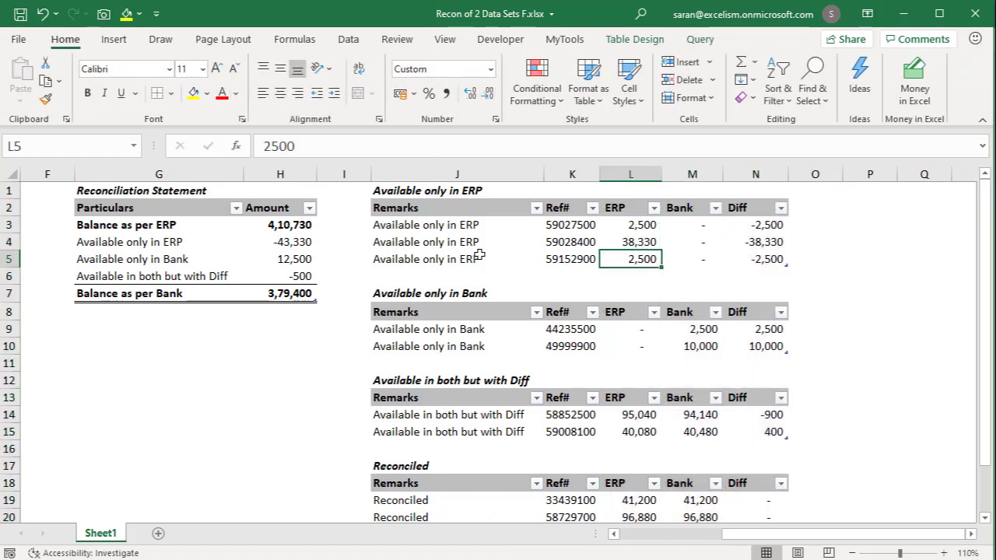
# Turn off column width adjustment on refresh for the AvailableInERPOnly and AvailableInBankOnly tables
pyautogui.click(634, 39)
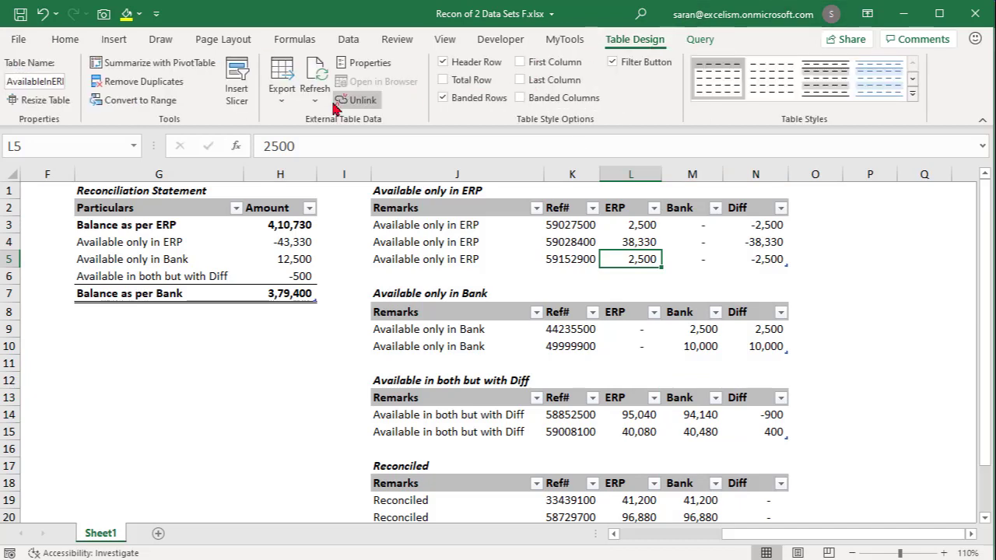
pyautogui.click(359, 62)
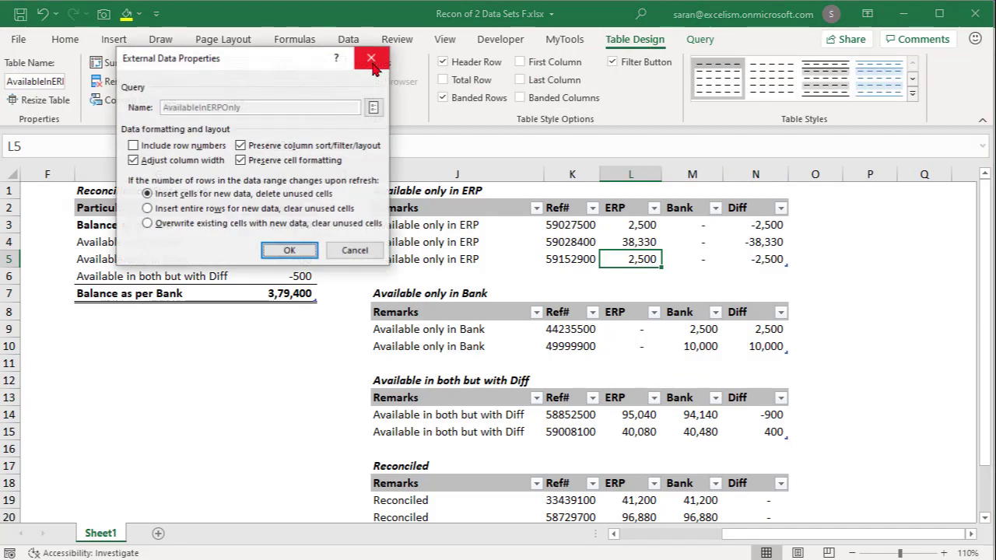
pyautogui.click(155, 161)
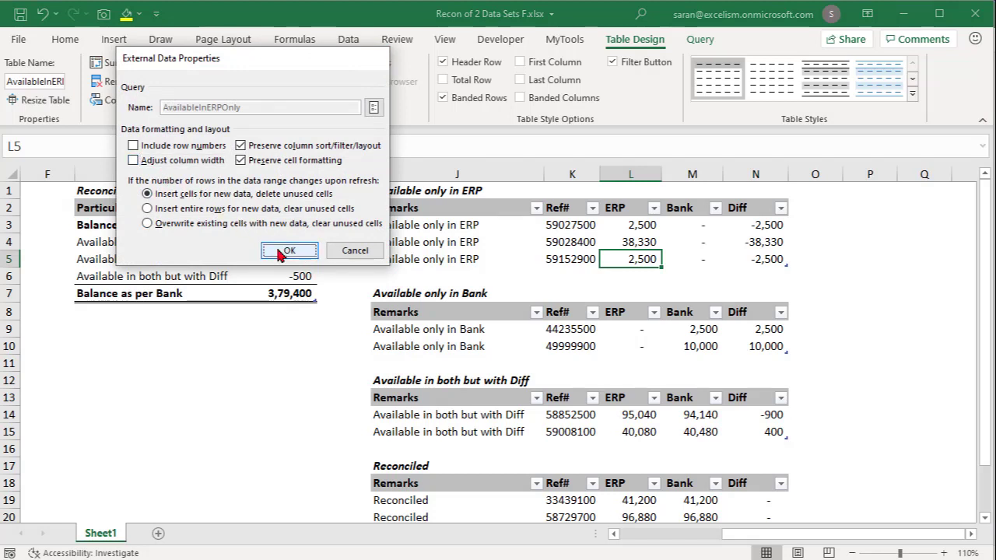
pyautogui.click(289, 250)
pyautogui.click(585, 346)
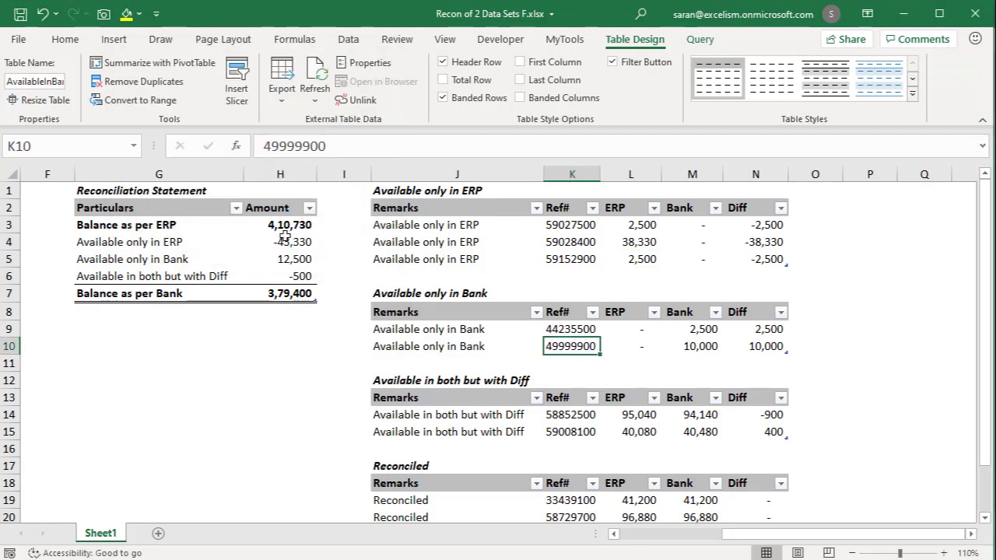
pyautogui.click(356, 67)
pyautogui.click(162, 161)
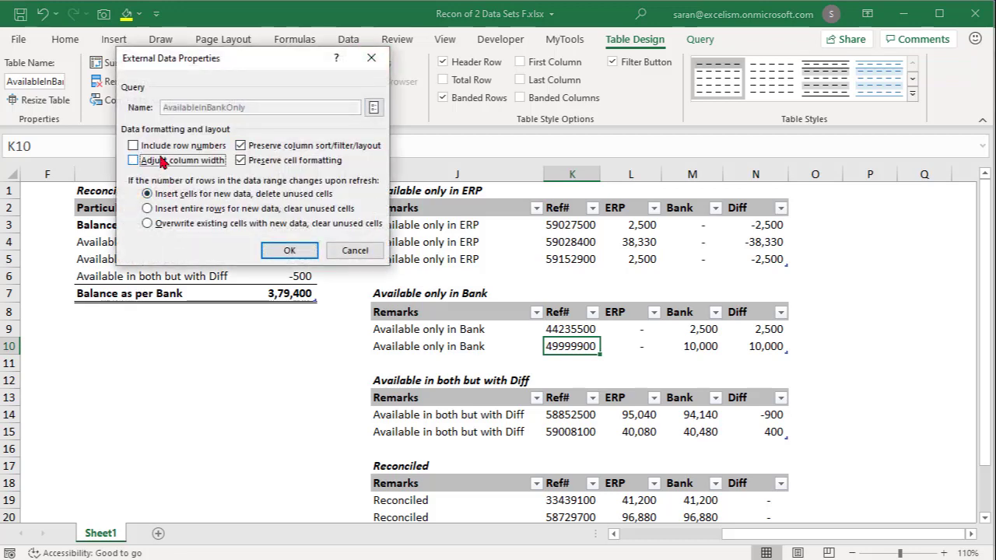
pyautogui.click(288, 250)
# Turn off column width adjustment on refresh for the AvailableInBothWithDiff and Reconciled tables
pyautogui.click(572, 433)
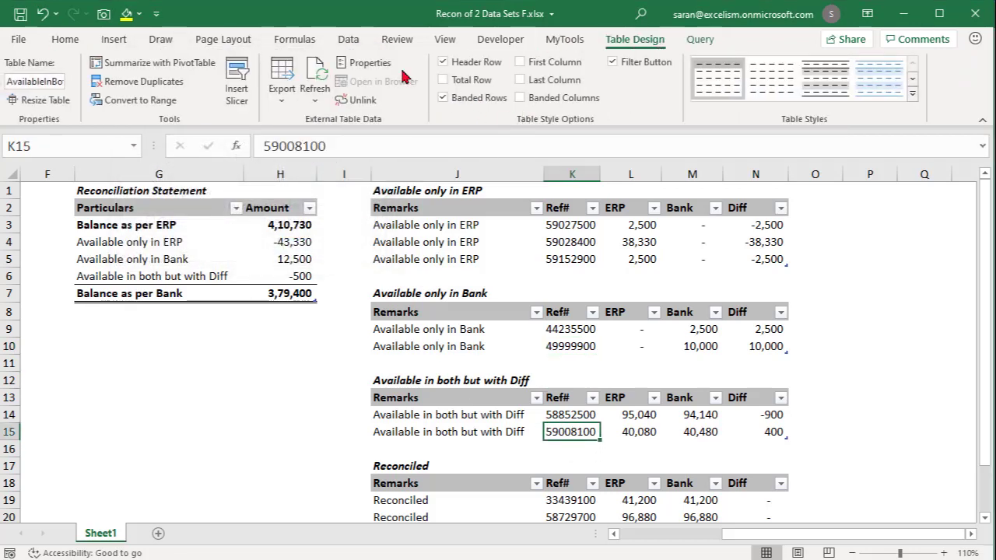
pyautogui.click(364, 69)
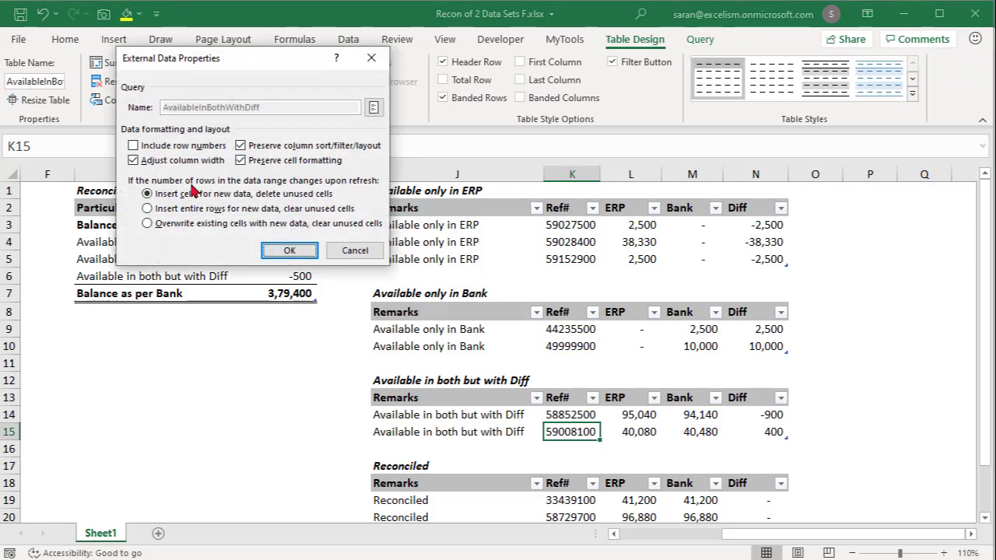
pyautogui.click(176, 160)
pyautogui.click(288, 249)
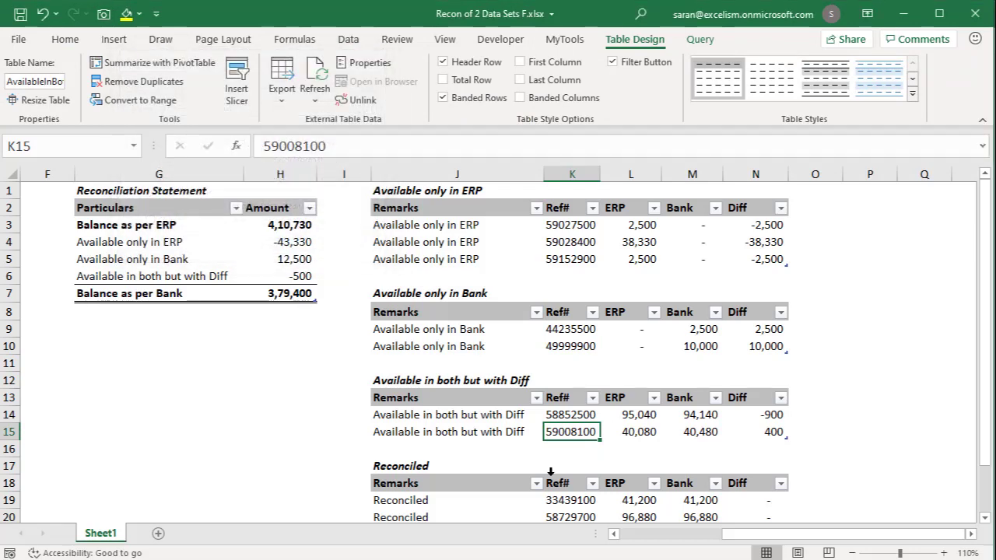
pyautogui.click(557, 484)
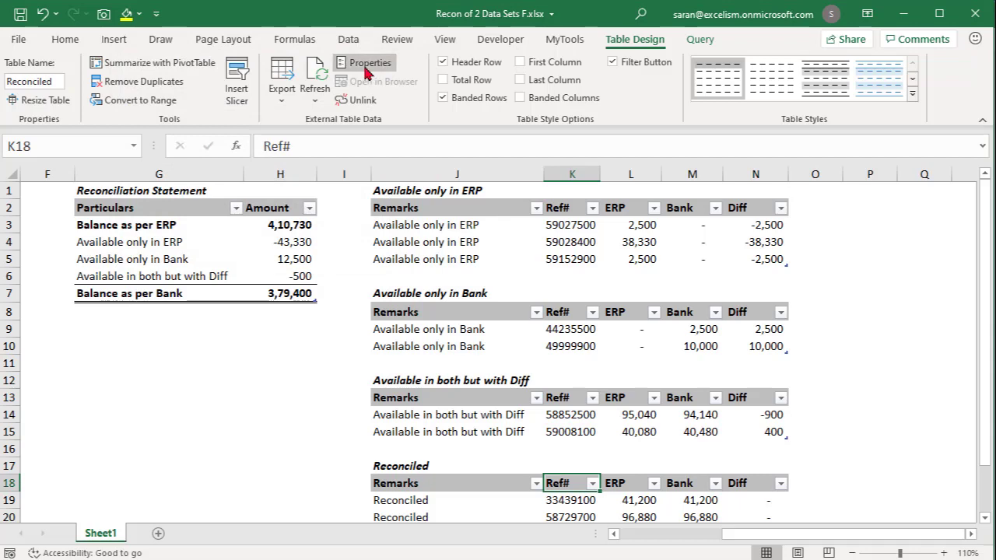
pyautogui.click(363, 62)
pyautogui.click(186, 161)
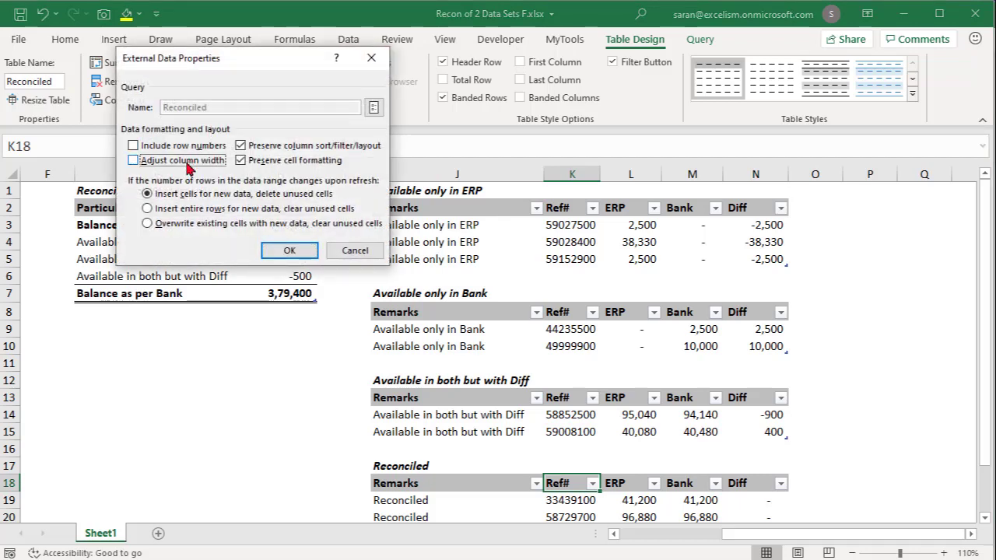
pyautogui.click(288, 250)
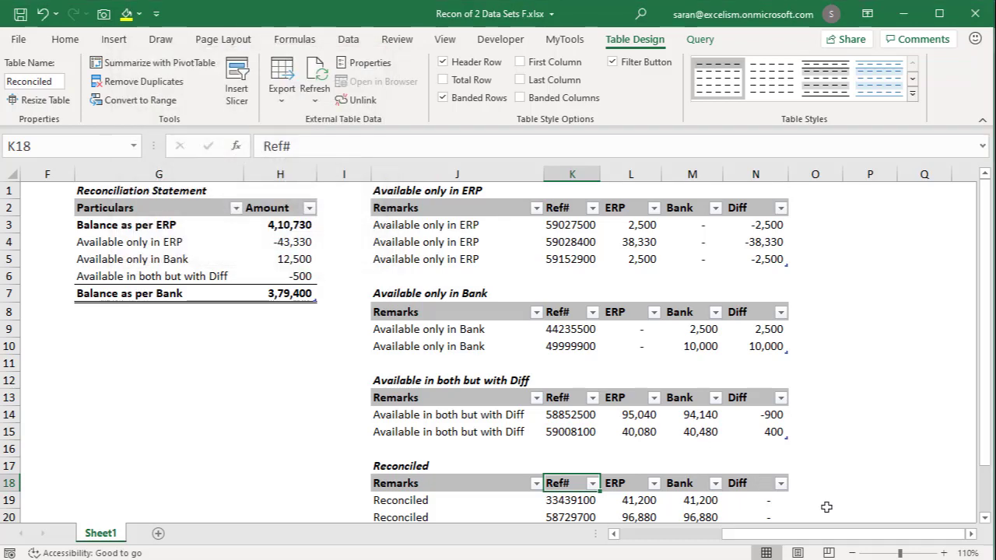
# Change the Bank source amount in E10 to 40080
pyautogui.click(851, 553)
pyautogui.moveTo(772, 534); pyautogui.dragTo(665, 538)
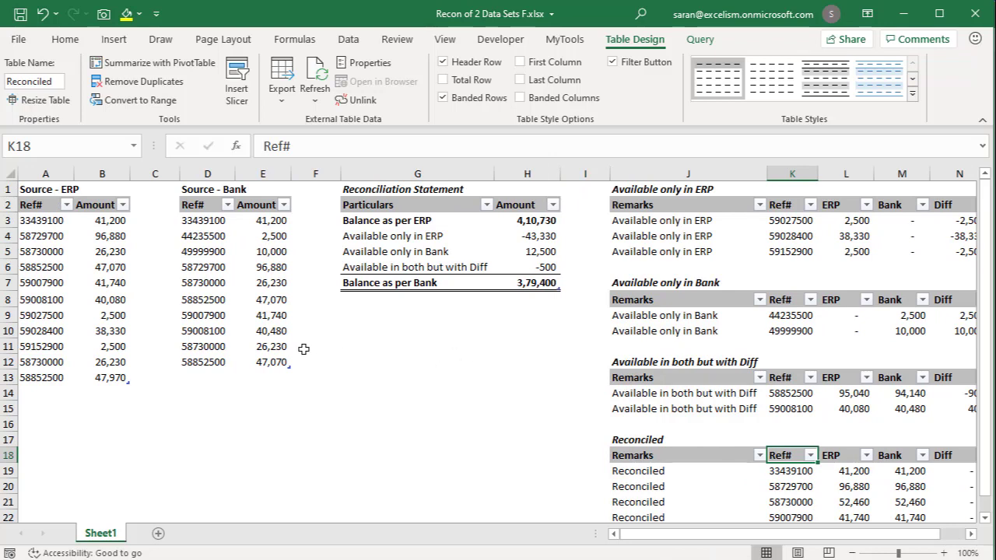
pyautogui.doubleClick(275, 330)
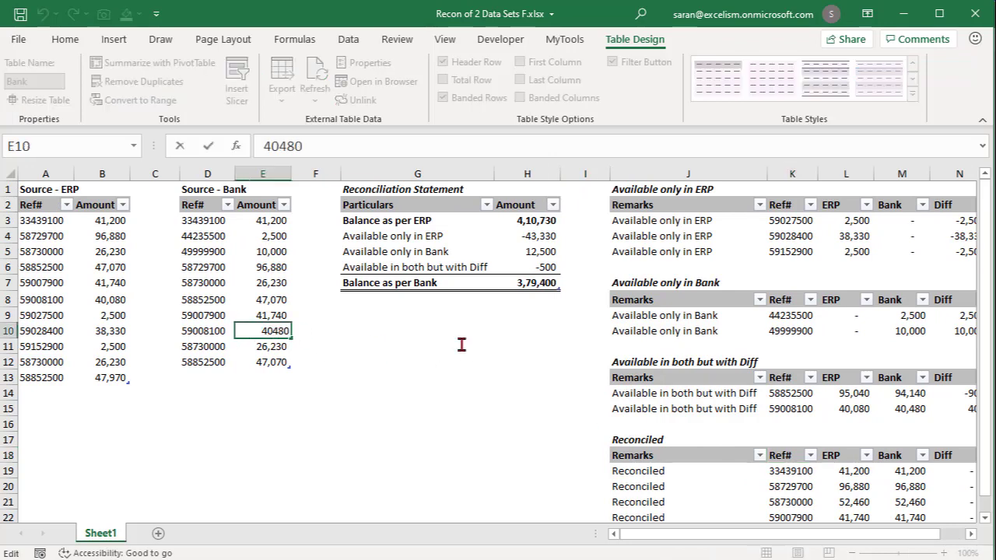
pyautogui.press('Return')
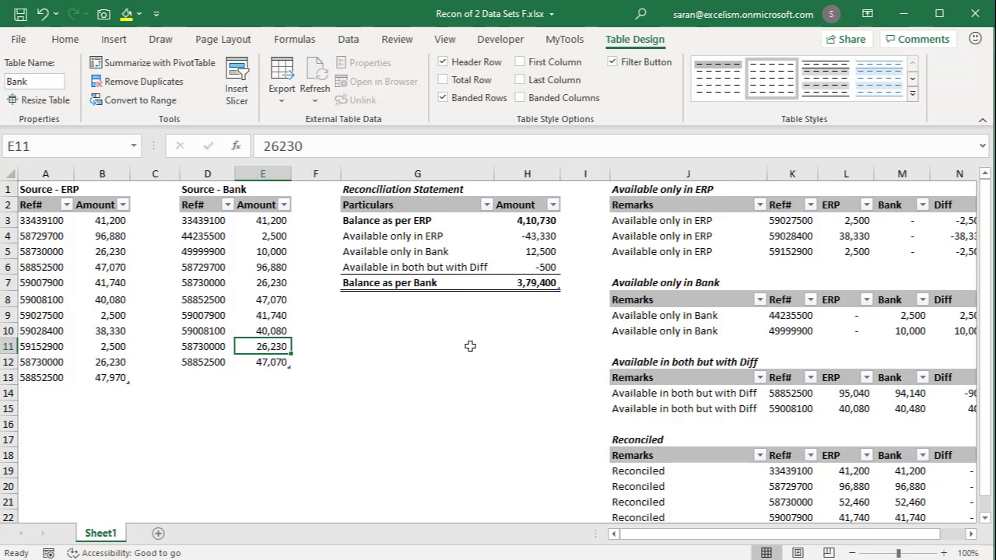
# Collapse the ribbon to show more rows and refresh all queries so the reconciliation picks up the changed Bank amount
pyautogui.click(851, 552)
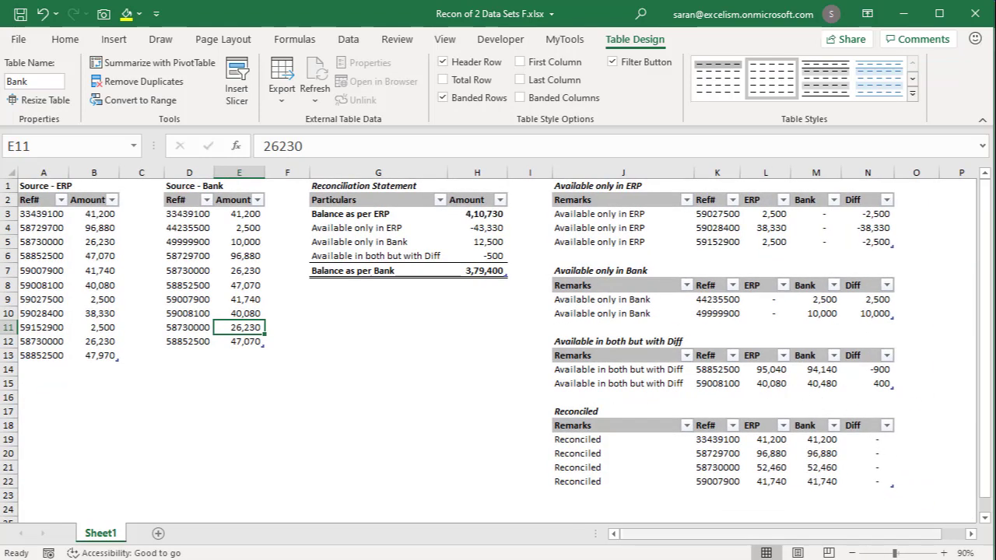
pyautogui.moveTo(894, 555); pyautogui.dragTo(898, 555)
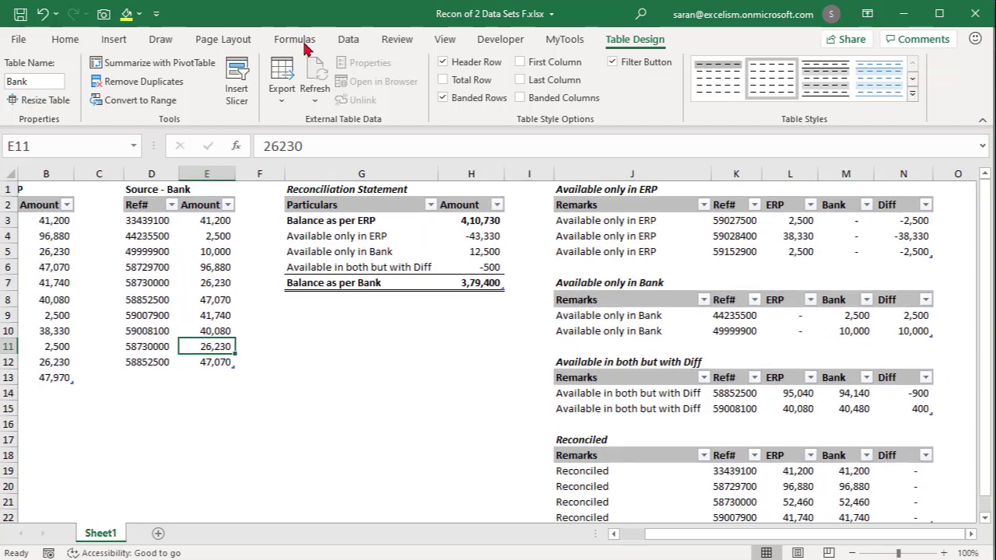
pyautogui.click(336, 45)
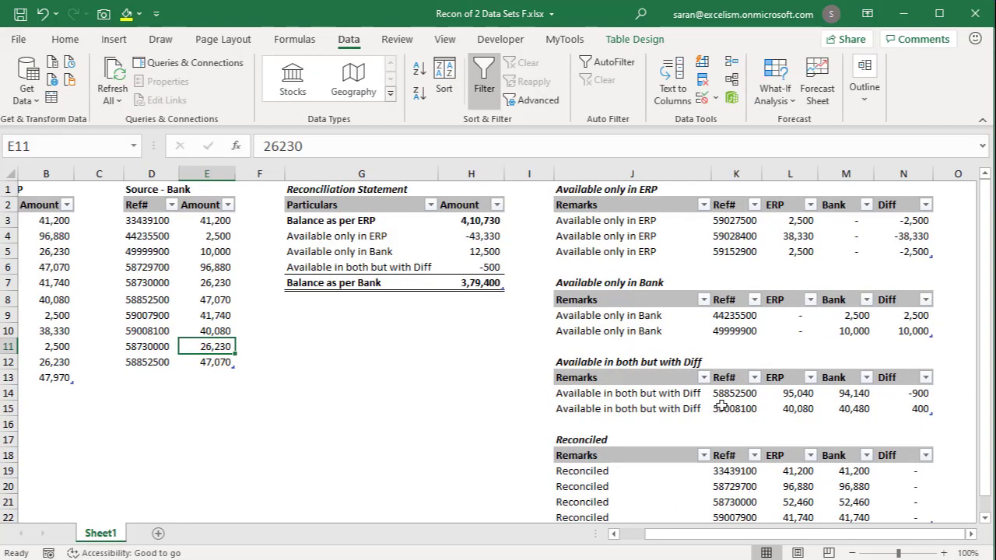
pyautogui.doubleClick(349, 46)
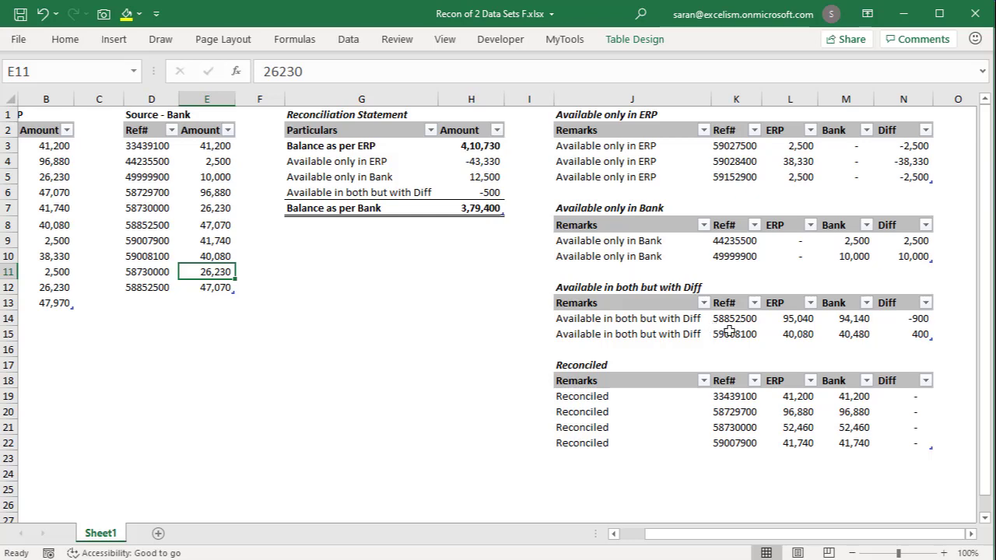
pyautogui.click(349, 43)
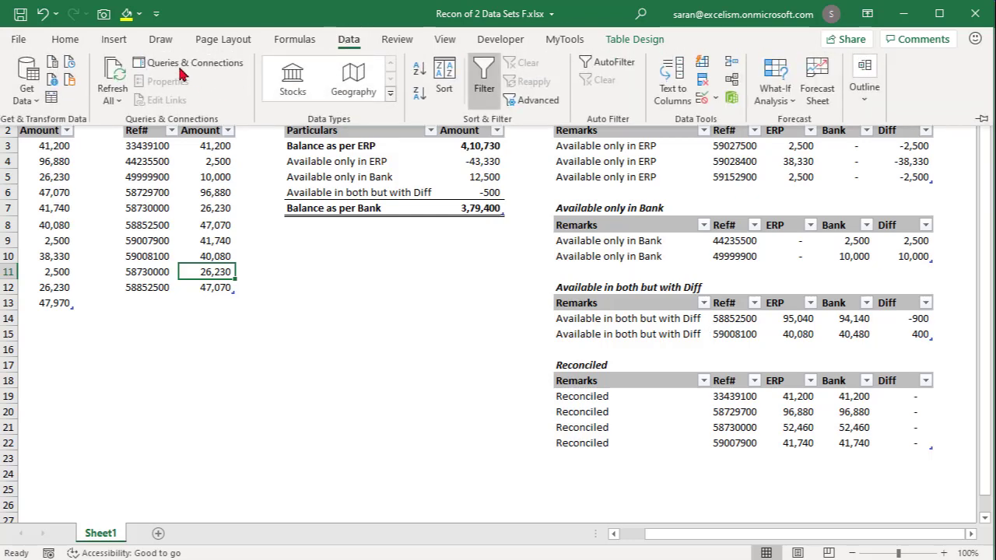
pyautogui.click(341, 310)
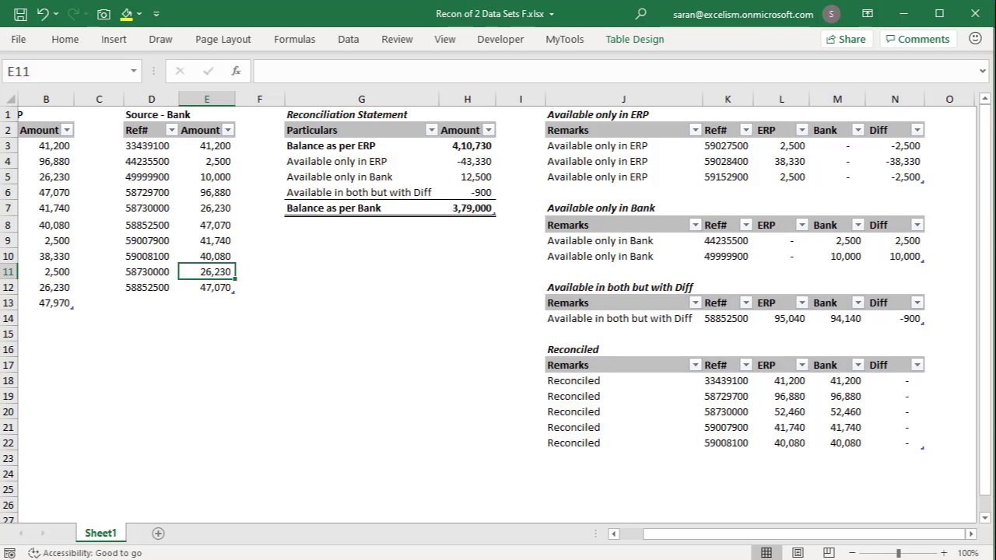
pyautogui.moveTo(702, 531); pyautogui.dragTo(678, 530)
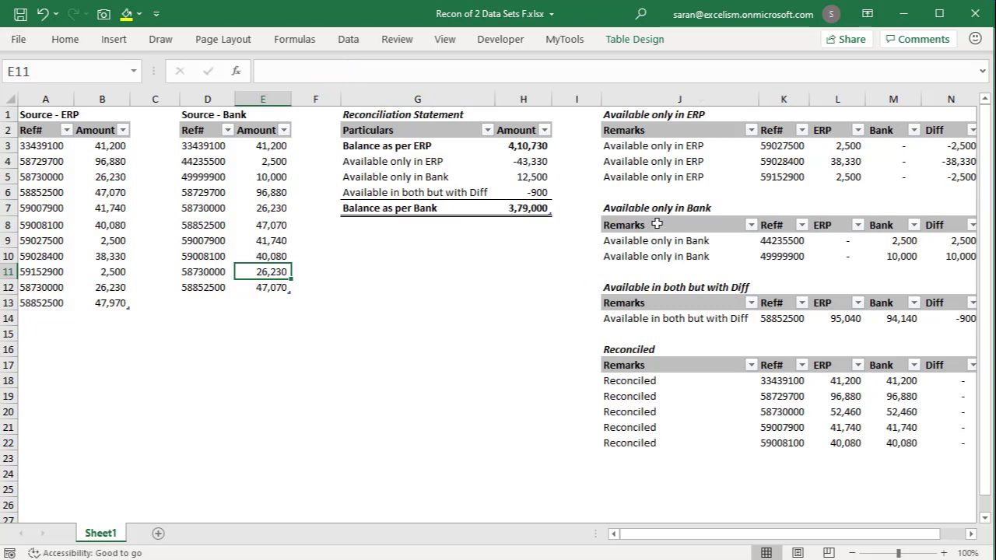
pyautogui.click(350, 43)
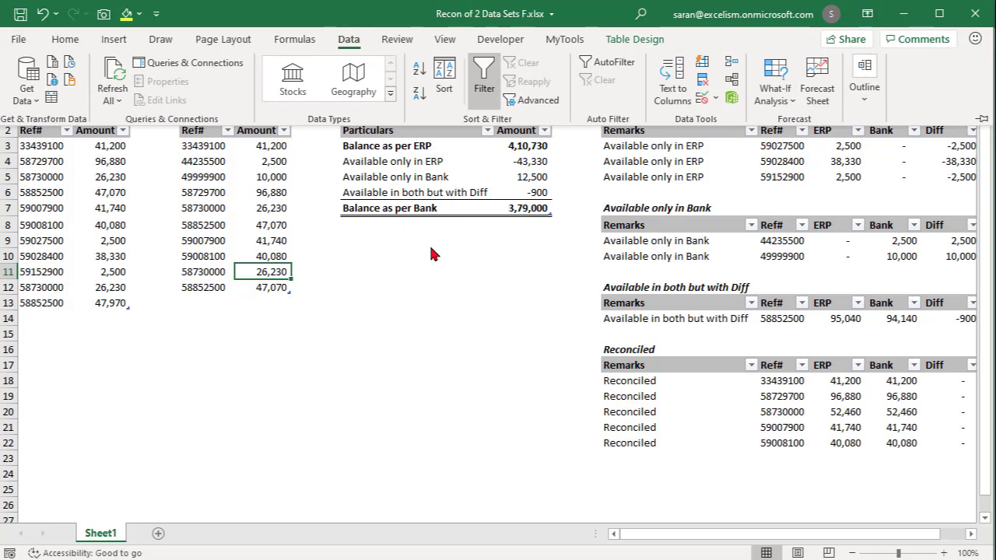
pyautogui.hotkey('ctrl', 'F1')
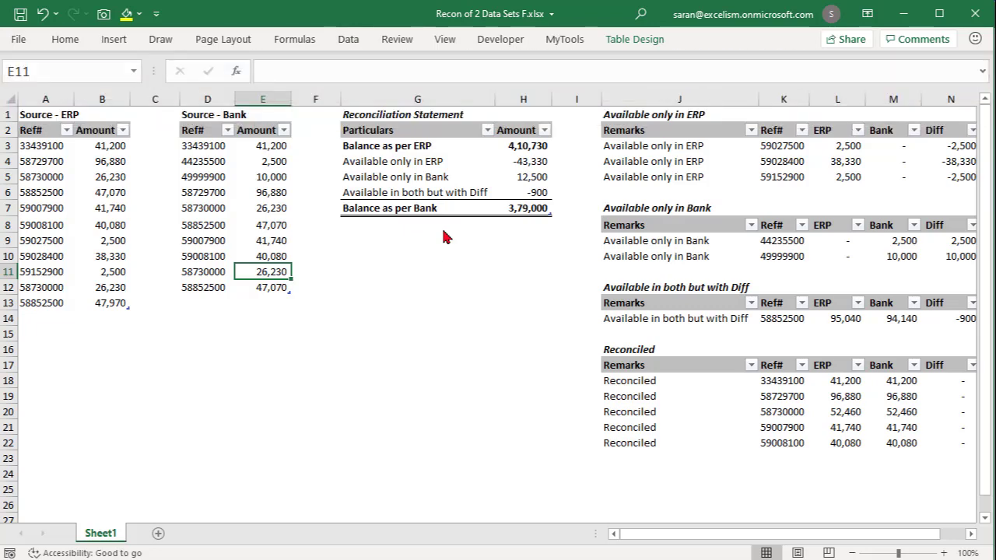